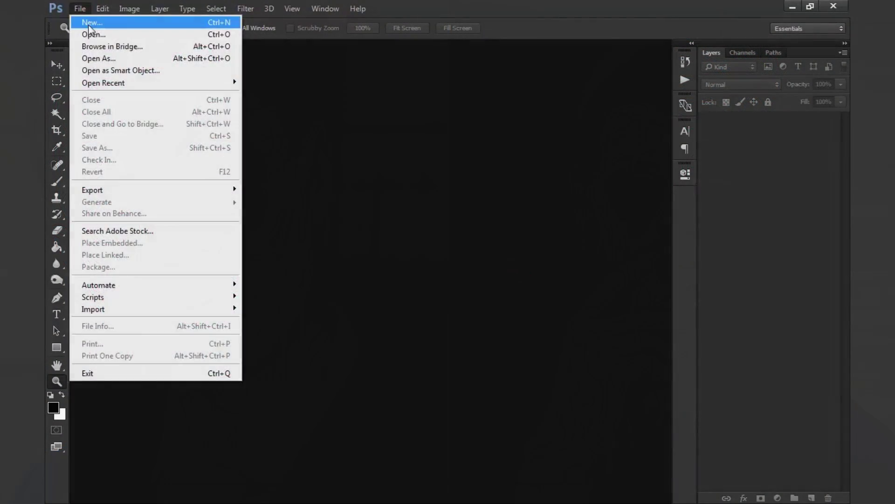
Step: Create an A4 document named Грим and place the woman's photo scaled to fill the page
{"action": "left_click", "coordinate": [93, 22]}
{"action": "type", "text": "Грим"}
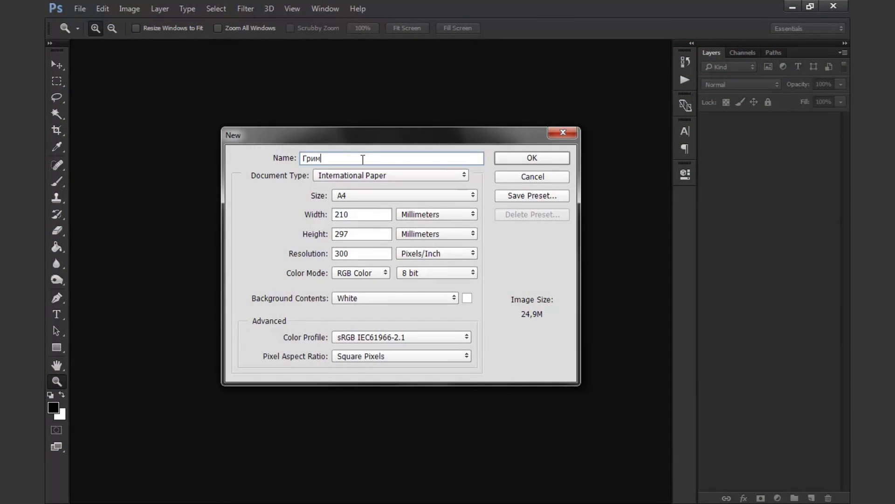
{"action": "left_click", "coordinate": [525, 159]}
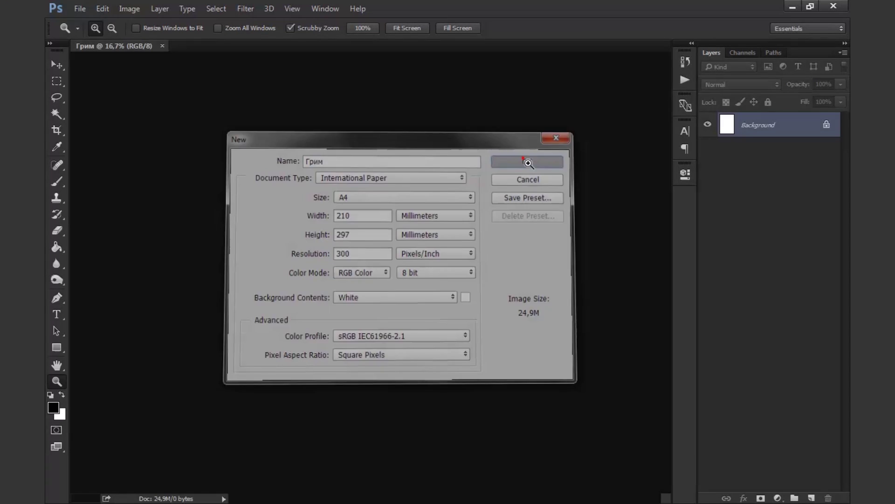
{"action": "left_click_drag", "start_coordinate": [490, 90], "coordinate": [505, 60]}
{"action": "left_click_drag", "start_coordinate": [444, 208], "coordinate": [343, 169]}
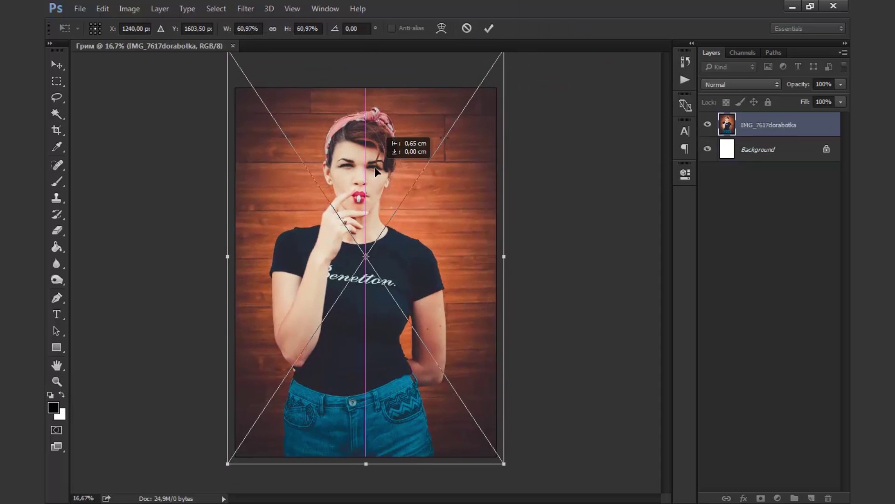
{"action": "key", "text": "Return"}
Step: Fade the photo layer to about 72% opacity and add an empty layer above it
{"action": "left_click", "coordinate": [841, 85]}
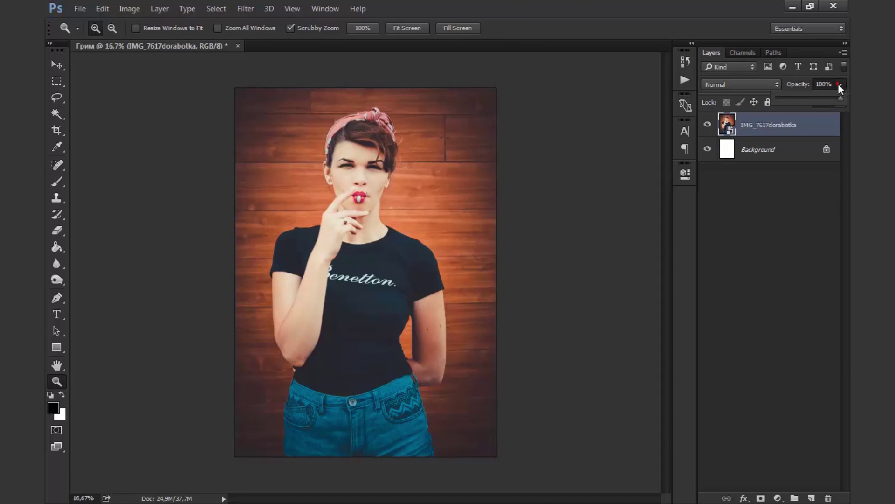
{"action": "left_click", "coordinate": [824, 98]}
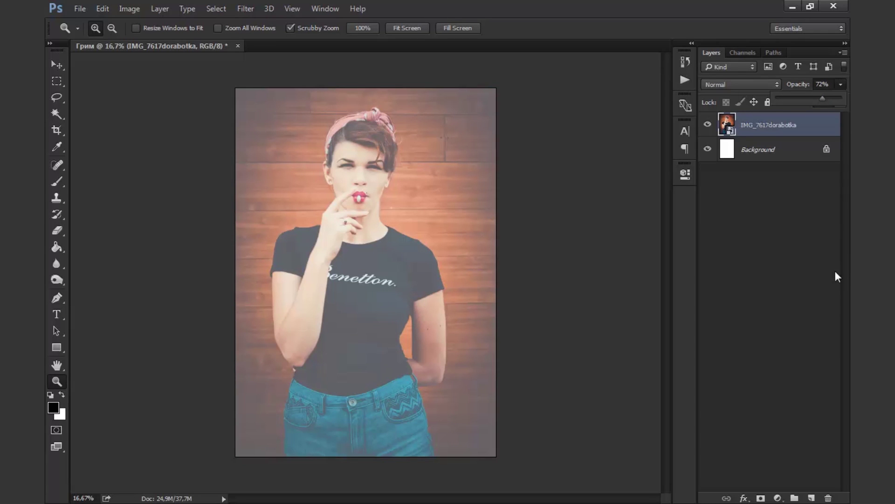
{"action": "left_click", "coordinate": [812, 498]}
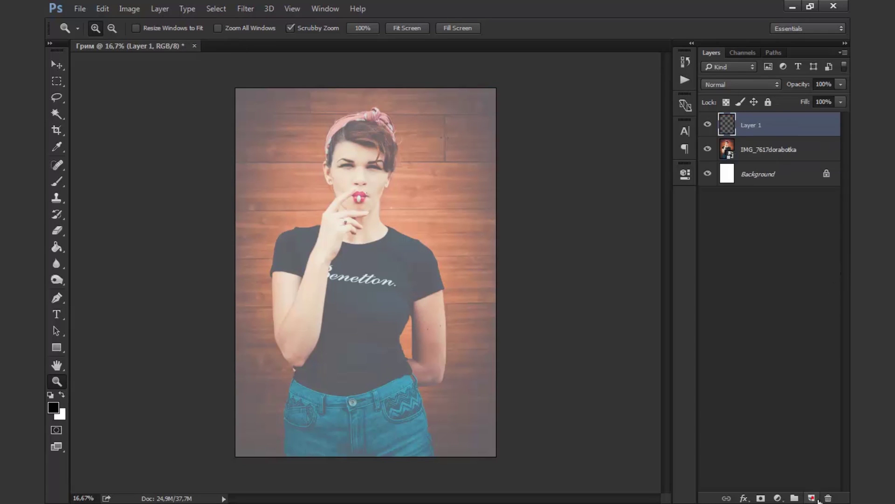
Step: Rename the new layer контур and choose a 4 px black brush for outlining
{"action": "double_click", "coordinate": [761, 132]}
{"action": "type", "text": "контур"}
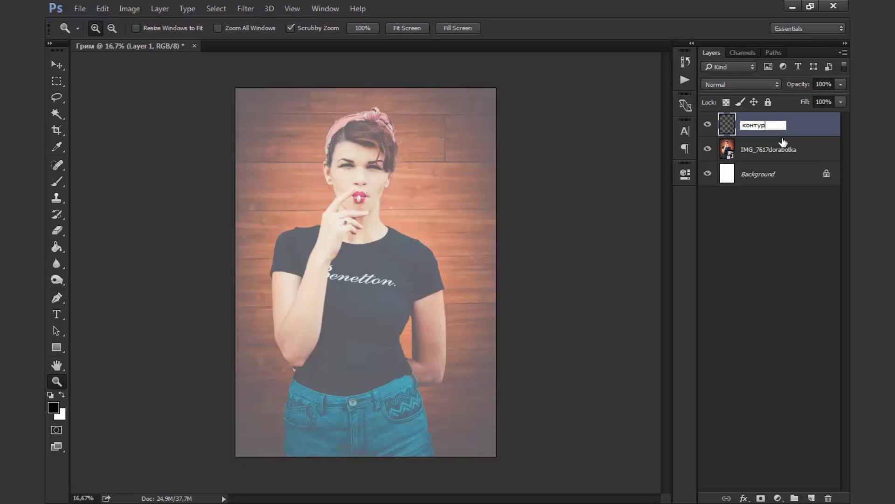
{"action": "left_click", "coordinate": [58, 183]}
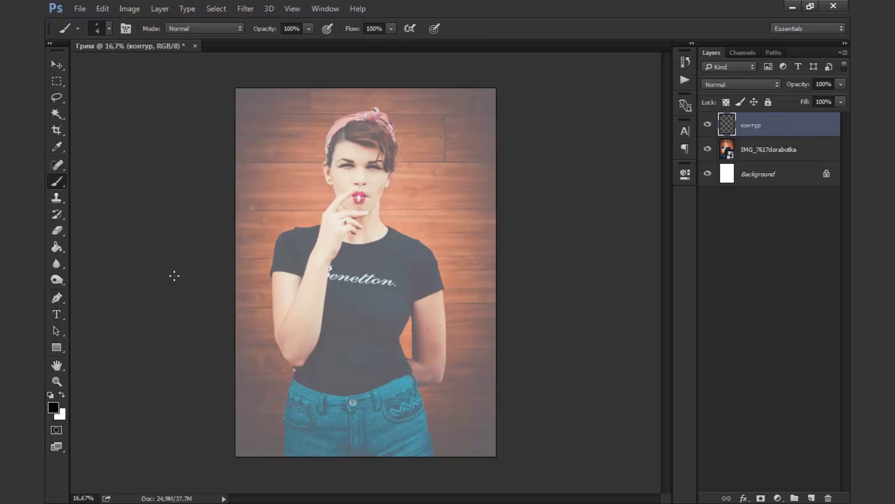
{"action": "right_click", "coordinate": [345, 165]}
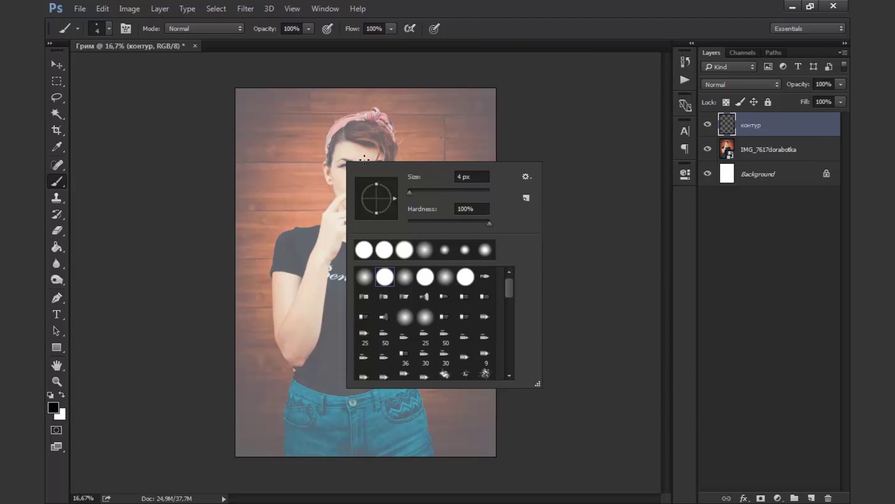
{"action": "key", "text": "Escape"}
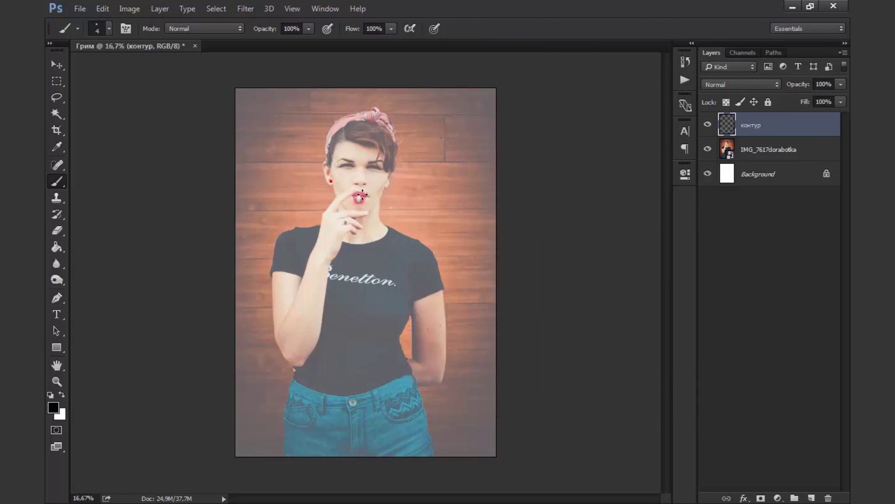
{"action": "scroll", "coordinate": [334, 180], "scroll_direction": "up", "scroll_amount": 2}
{"action": "scroll", "coordinate": [333, 177], "scroll_direction": "up", "scroll_amount": 2}
{"action": "scroll", "coordinate": [333, 177], "scroll_direction": "up", "scroll_amount": 3}
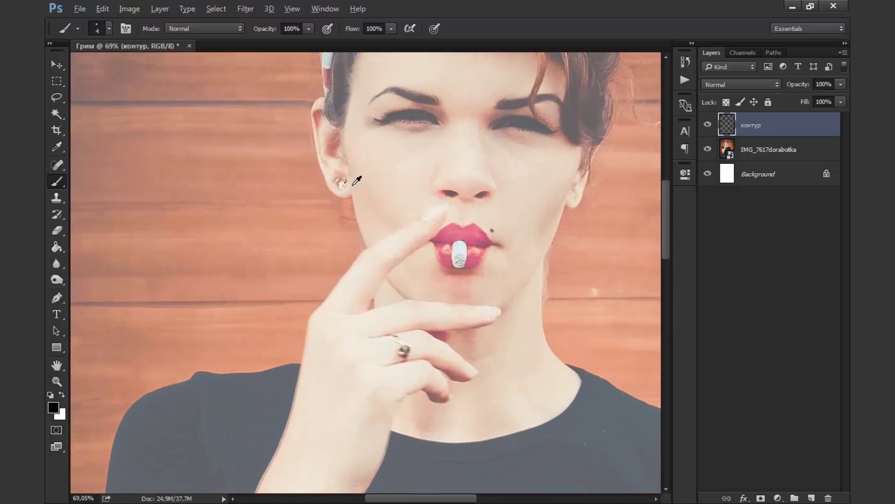
{"action": "scroll", "coordinate": [400, 214], "scroll_direction": "up", "scroll_amount": 2}
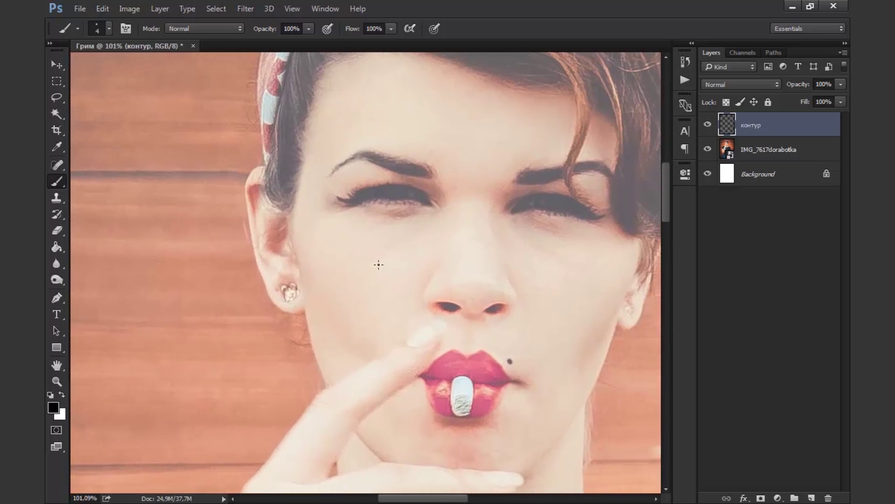
{"action": "scroll", "coordinate": [409, 212], "scroll_direction": "down", "scroll_amount": 1}
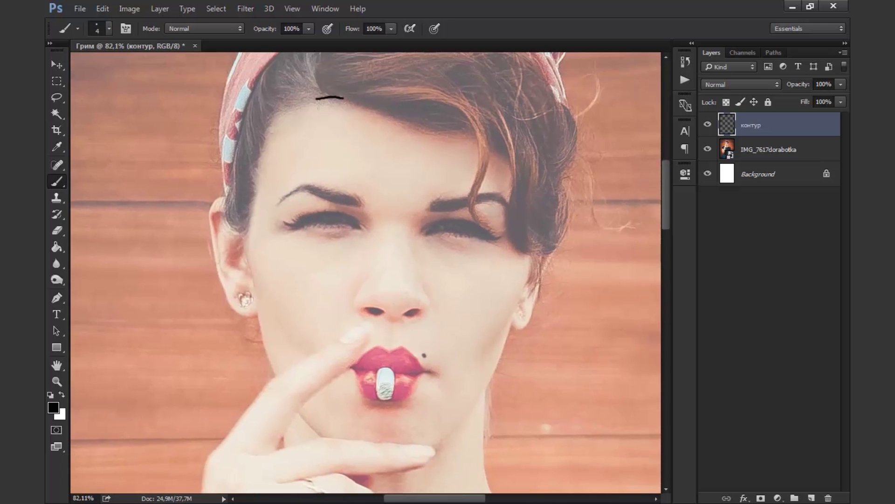
Step: Trace black outlines along the hairline, ear, neck, upper arm, elbow, hand and forearm
{"action": "mouse_move", "coordinate": [387, 92]}
{"action": "left_mouse_down"}
{"action": "mouse_move", "coordinate": [271, 194]}
{"action": "mouse_move", "coordinate": [299, 306]}
{"action": "mouse_move", "coordinate": [303, 196]}
{"action": "left_mouse_up"}
{"action": "left_click_drag", "start_coordinate": [389, 154], "coordinate": [408, 240]}
{"action": "mouse_move", "coordinate": [506, 186]}
{"action": "left_mouse_down"}
{"action": "mouse_move", "coordinate": [368, 294]}
{"action": "mouse_move", "coordinate": [368, 86]}
{"action": "mouse_move", "coordinate": [295, 300]}
{"action": "left_mouse_up"}
{"action": "scroll", "coordinate": [372, 301], "scroll_direction": "down", "scroll_amount": 1}
{"action": "left_click_drag", "start_coordinate": [353, 357], "coordinate": [406, 224]}
{"action": "mouse_move", "coordinate": [348, 168]}
{"action": "left_mouse_down"}
{"action": "mouse_move", "coordinate": [275, 354]}
{"action": "mouse_move", "coordinate": [365, 149]}
{"action": "left_mouse_up"}
{"action": "left_click_drag", "start_coordinate": [240, 162], "coordinate": [240, 403]}
{"action": "mouse_move", "coordinate": [240, 403]}
{"action": "left_mouse_down"}
{"action": "mouse_move", "coordinate": [227, 280]}
{"action": "mouse_move", "coordinate": [319, 392]}
{"action": "left_mouse_up"}
{"action": "left_click_drag", "start_coordinate": [463, 291], "coordinate": [429, 336]}
{"action": "left_click_drag", "start_coordinate": [268, 113], "coordinate": [175, 135]}
{"action": "mouse_move", "coordinate": [354, 71]}
{"action": "left_mouse_down"}
{"action": "mouse_move", "coordinate": [320, 179]}
{"action": "mouse_move", "coordinate": [302, 324]}
{"action": "left_mouse_up"}
{"action": "left_click_drag", "start_coordinate": [301, 289], "coordinate": [252, 365]}
{"action": "left_click_drag", "start_coordinate": [467, 70], "coordinate": [362, 228]}
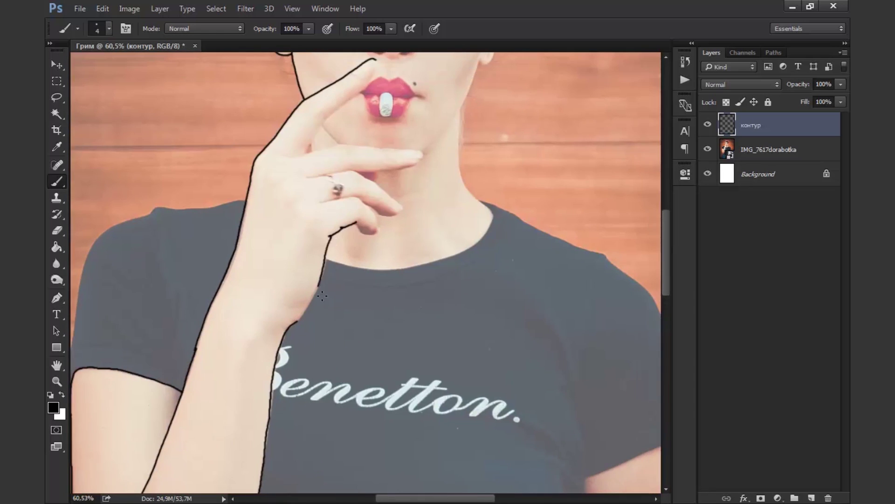
Step: Outline the right side of the neck, the T-shirt collar, the jaw-to-hairline edge and the finger
{"action": "scroll", "coordinate": [429, 179], "scroll_direction": "up", "scroll_amount": 1}
{"action": "left_click_drag", "start_coordinate": [402, 203], "coordinate": [441, 319]}
{"action": "scroll", "coordinate": [418, 182], "scroll_direction": "down", "scroll_amount": 2}
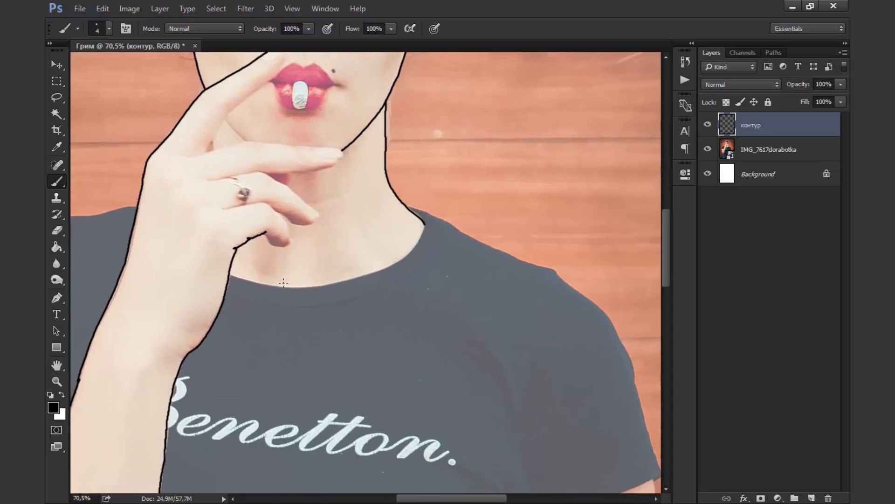
{"action": "left_click_drag", "start_coordinate": [366, 276], "coordinate": [425, 224]}
{"action": "scroll", "coordinate": [391, 280], "scroll_direction": "up", "scroll_amount": 4}
{"action": "scroll", "coordinate": [408, 247], "scroll_direction": "up", "scroll_amount": 3}
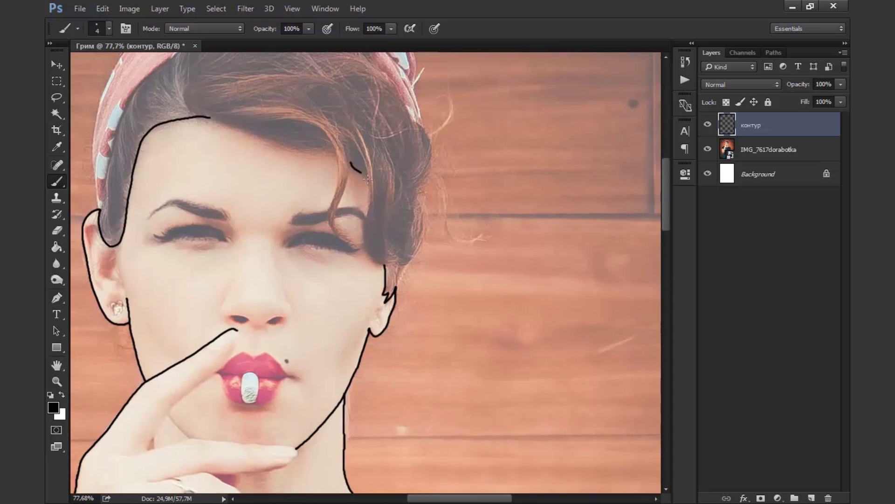
{"action": "left_click_drag", "start_coordinate": [439, 329], "coordinate": [401, 207]}
{"action": "scroll", "coordinate": [372, 176], "scroll_direction": "right", "scroll_amount": 2}
{"action": "left_click_drag", "start_coordinate": [230, 159], "coordinate": [353, 192]}
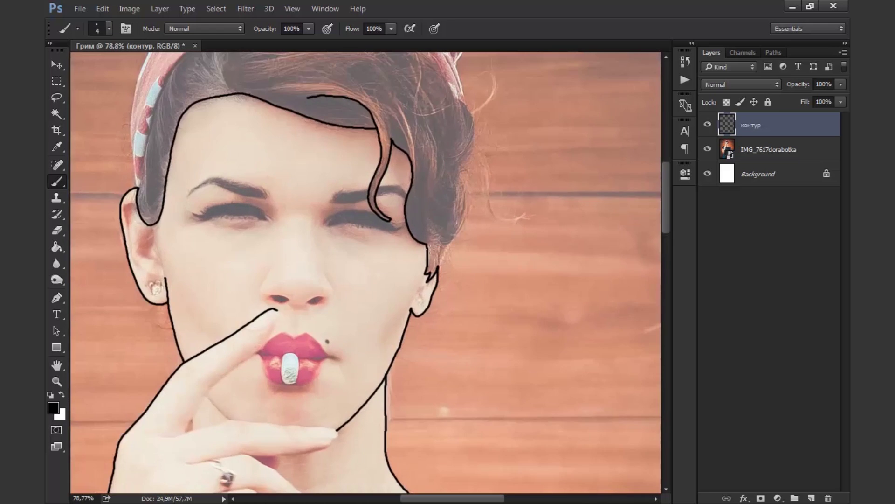
{"action": "scroll", "coordinate": [487, 308], "scroll_direction": "up", "scroll_amount": 3}
{"action": "left_click_drag", "start_coordinate": [291, 337], "coordinate": [529, 341]}
{"action": "left_click_drag", "start_coordinate": [341, 339], "coordinate": [455, 196]}
Step: Outline the shirt edge, the other arm and the elbow underside, then add a new empty layer
{"action": "scroll", "coordinate": [454, 196], "scroll_direction": "down", "scroll_amount": 1}
{"action": "scroll", "coordinate": [419, 195], "scroll_direction": "down", "scroll_amount": 3}
{"action": "scroll", "coordinate": [402, 176], "scroll_direction": "up", "scroll_amount": 2}
{"action": "left_click_drag", "start_coordinate": [403, 176], "coordinate": [510, 122]}
{"action": "scroll", "coordinate": [511, 123], "scroll_direction": "down", "scroll_amount": 2}
{"action": "left_click_drag", "start_coordinate": [399, 153], "coordinate": [393, 272]}
{"action": "scroll", "coordinate": [436, 330], "scroll_direction": "down", "scroll_amount": 2}
{"action": "left_click_drag", "start_coordinate": [433, 117], "coordinate": [421, 296]}
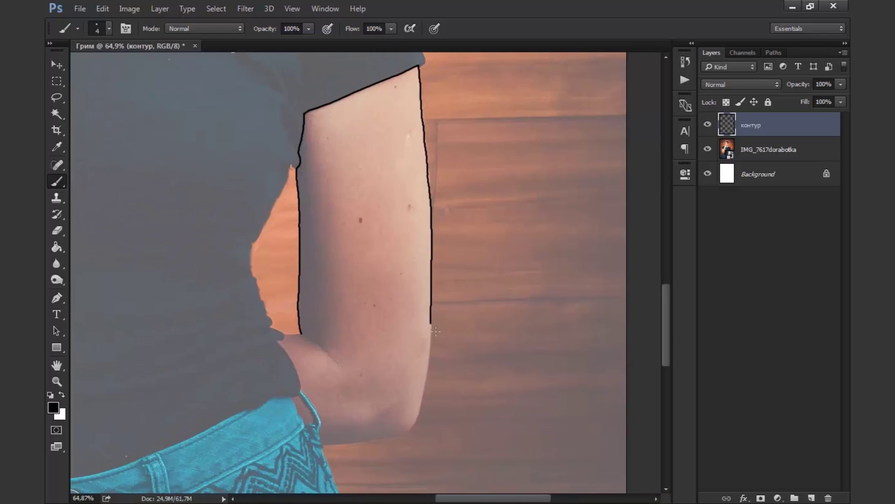
{"action": "scroll", "coordinate": [347, 352], "scroll_direction": "down", "scroll_amount": 1}
{"action": "left_click_drag", "start_coordinate": [347, 349], "coordinate": [424, 335]}
{"action": "scroll", "coordinate": [491, 237], "scroll_direction": "up", "scroll_amount": 1}
{"action": "scroll", "coordinate": [404, 168], "scroll_direction": "up", "scroll_amount": 2}
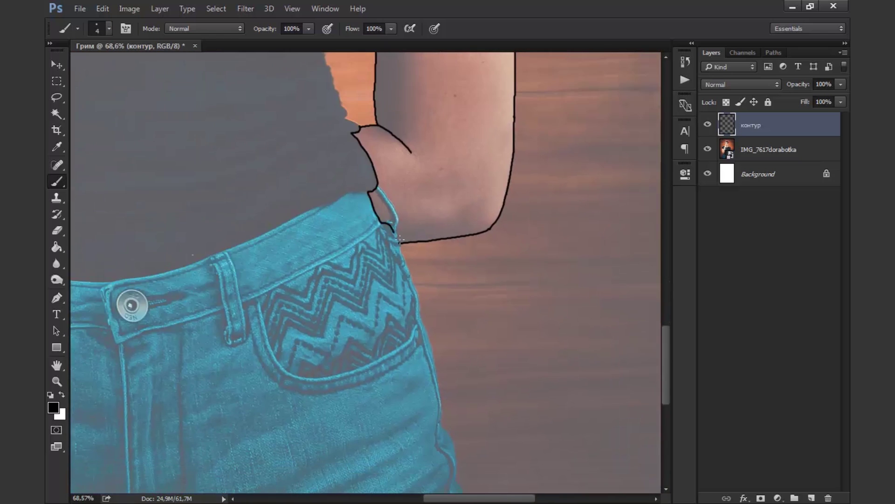
{"action": "scroll", "coordinate": [403, 168], "scroll_direction": "down", "scroll_amount": 4}
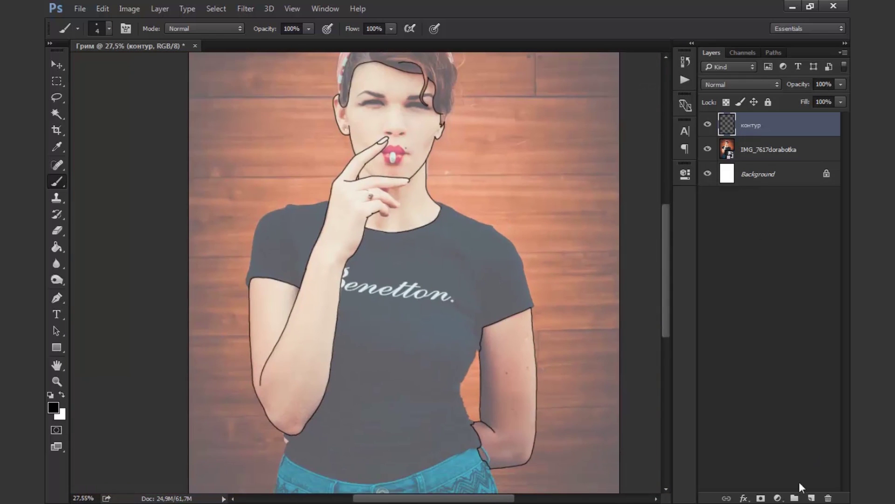
{"action": "left_click", "coordinate": [812, 498]}
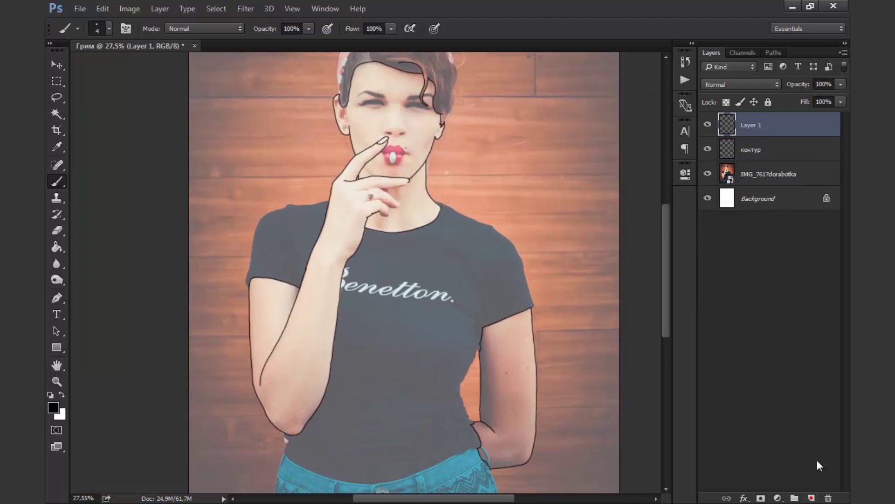
Step: Rename the new layer кожа and move it below the контур outline layer
{"action": "double_click", "coordinate": [750, 125]}
{"action": "type", "text": "кожа"}
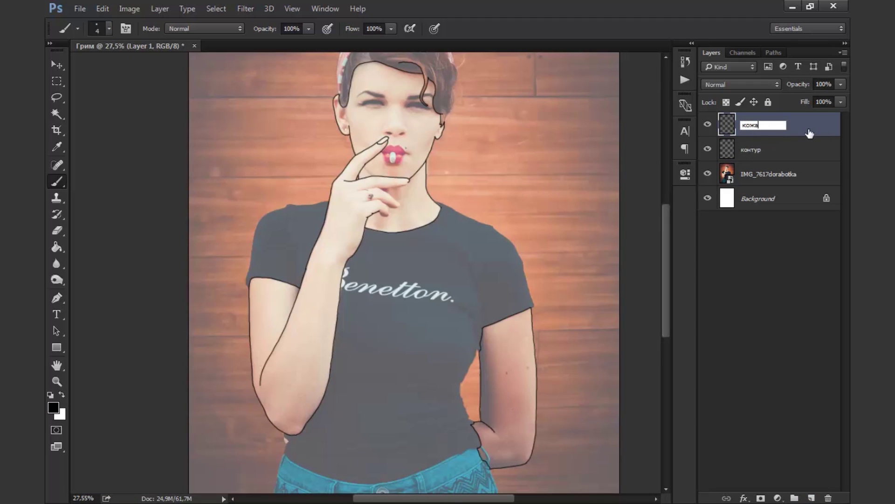
{"action": "key", "text": "Return"}
{"action": "left_click_drag", "start_coordinate": [810, 134], "coordinate": [733, 163]}
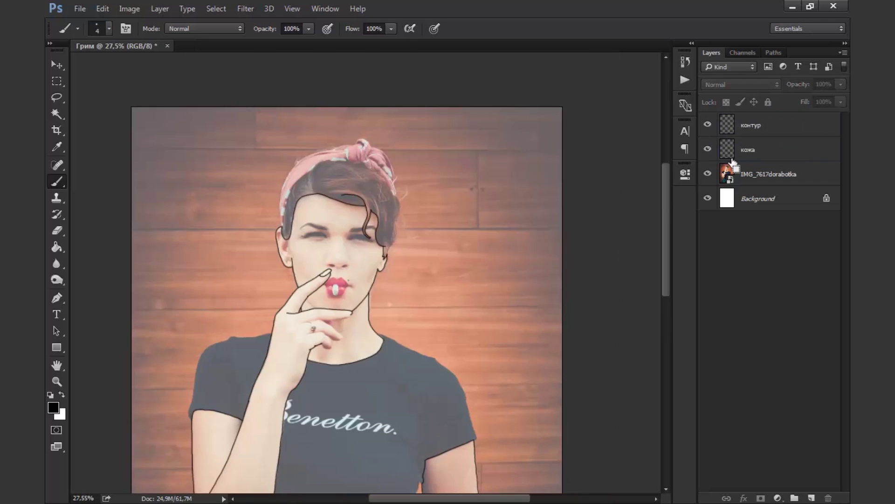
Step: Rotate the colour swatch strip upright, shrink it and set it against the page's right edge
{"action": "left_click_drag", "start_coordinate": [534, 230], "coordinate": [322, 111]}
{"action": "left_click_drag", "start_coordinate": [358, 171], "coordinate": [523, 147]}
{"action": "left_click_drag", "start_coordinate": [561, 383], "coordinate": [560, 286]}
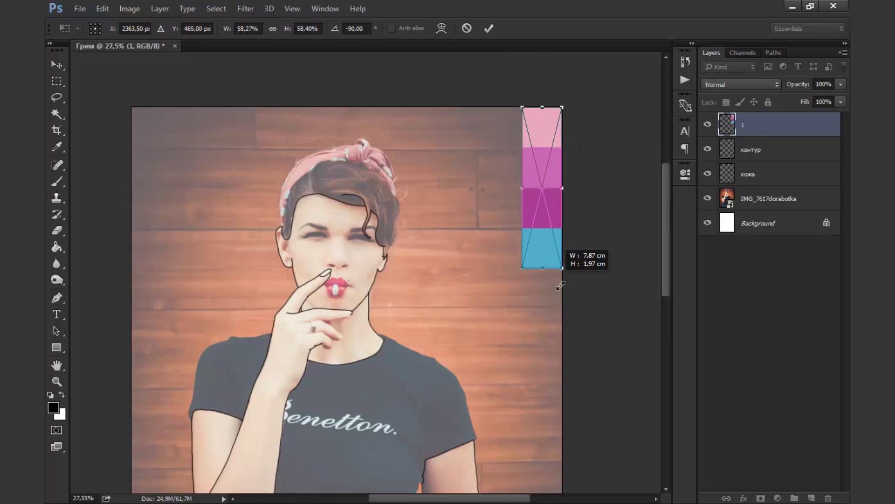
{"action": "key", "text": "Return"}
Step: Choose the Magic Wand on the контур layer, zoom in on the face and hide the photo
{"action": "key", "text": "b"}
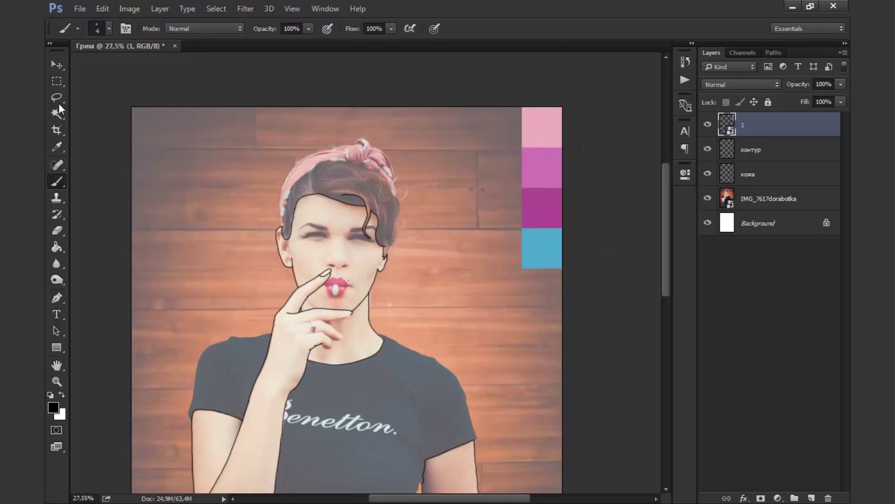
{"action": "left_click", "coordinate": [56, 114]}
{"action": "left_click", "coordinate": [800, 155]}
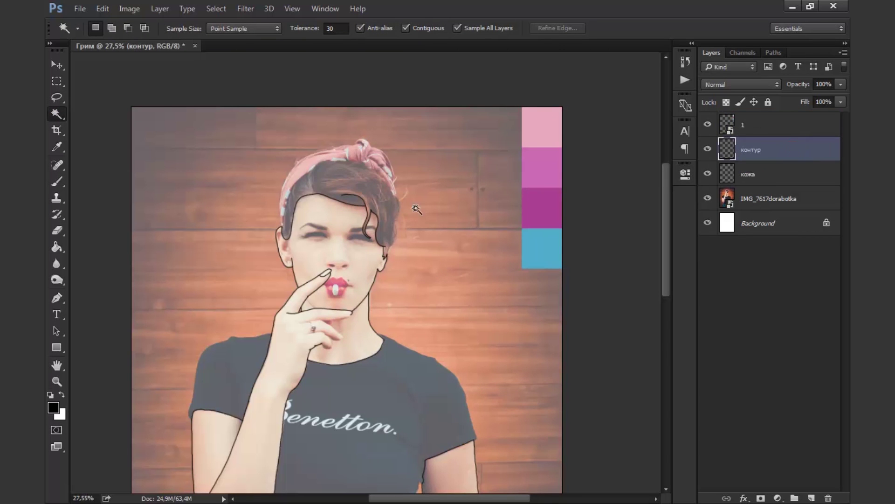
{"action": "left_click_drag", "start_coordinate": [301, 227], "coordinate": [357, 254]}
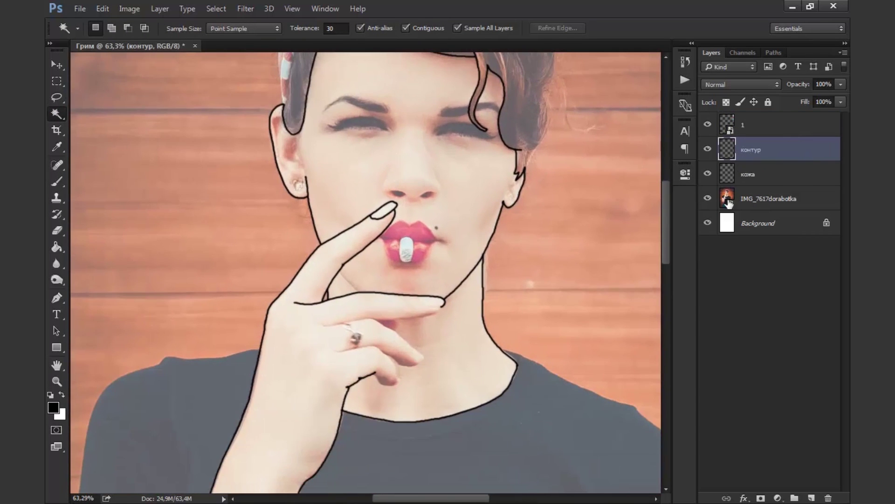
{"action": "left_click", "coordinate": [707, 198]}
Step: Select the face, hand, neck and arm skin regions inside the outlines
{"action": "left_click", "coordinate": [423, 148]}
{"action": "left_click", "coordinate": [390, 285], "text": "shift"}
{"action": "left_click", "coordinate": [375, 353], "text": "shift"}
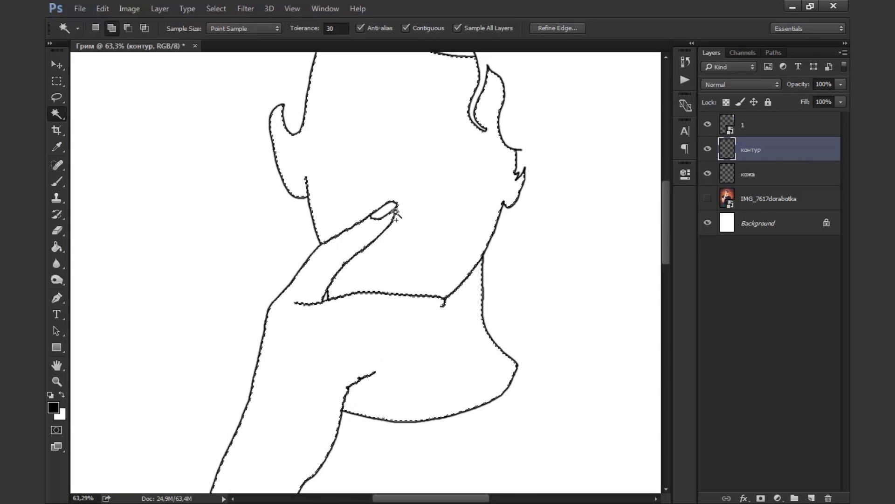
{"action": "key", "text": "ctrl+d"}
{"action": "scroll", "coordinate": [390, 279], "scroll_direction": "down", "scroll_amount": 5}
{"action": "scroll", "coordinate": [229, 166], "scroll_direction": "right", "scroll_amount": 3}
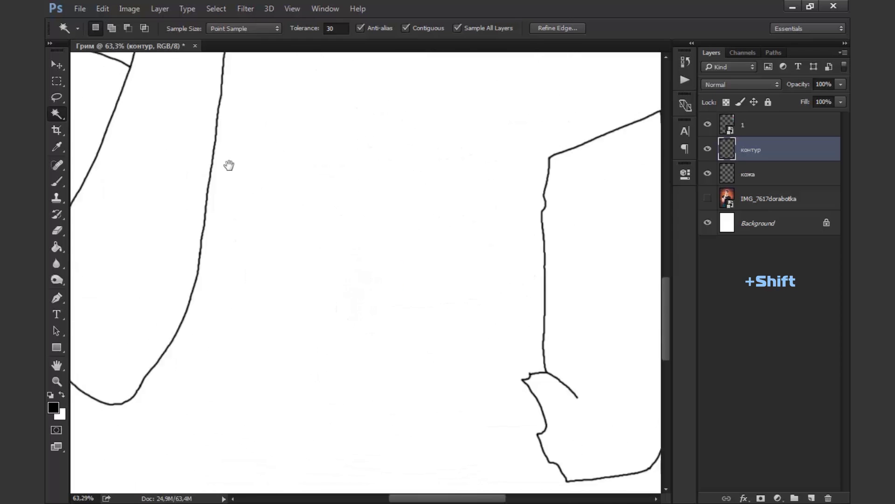
{"action": "scroll", "coordinate": [370, 239], "scroll_direction": "down", "scroll_amount": 3}
{"action": "left_click", "coordinate": [417, 204], "text": "shift"}
{"action": "scroll", "coordinate": [478, 294], "scroll_direction": "up", "scroll_amount": 5}
{"action": "scroll", "coordinate": [436, 146], "scroll_direction": "left", "scroll_amount": 3}
{"action": "scroll", "coordinate": [489, 255], "scroll_direction": "up", "scroll_amount": 3}
{"action": "scroll", "coordinate": [488, 254], "scroll_direction": "down", "scroll_amount": 3}
{"action": "scroll", "coordinate": [475, 212], "scroll_direction": "down", "scroll_amount": 2}
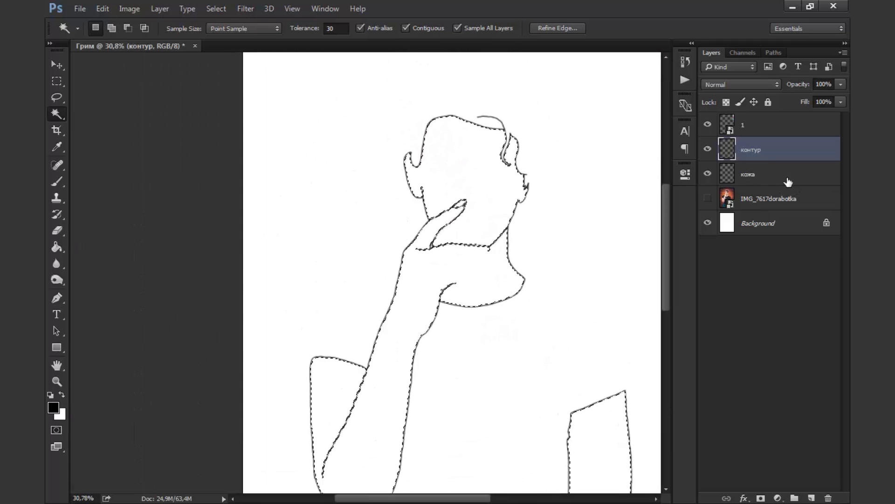
Step: Make the кожа layer active with the colour swatches in view, ready for a flat fill
{"action": "left_click", "coordinate": [788, 180]}
{"action": "scroll", "coordinate": [561, 150], "scroll_direction": "down", "scroll_amount": 2}
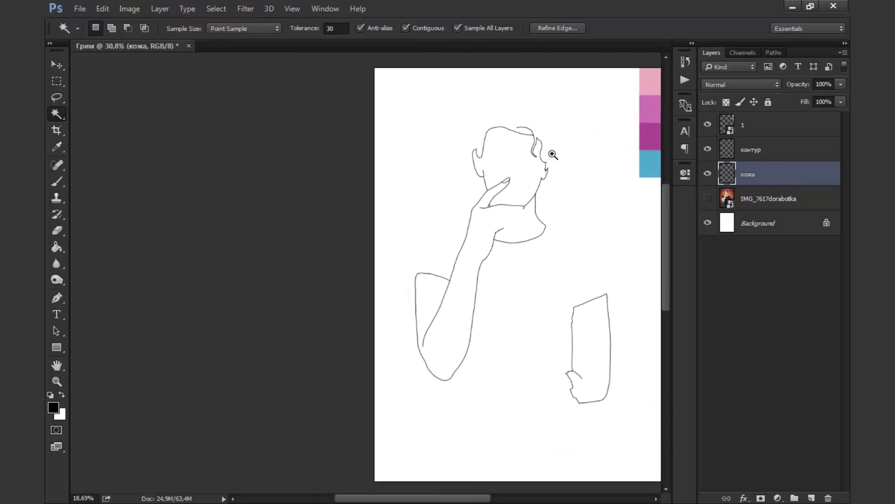
{"action": "left_click_drag", "start_coordinate": [567, 149], "coordinate": [542, 159]}
{"action": "left_click", "coordinate": [542, 158]}
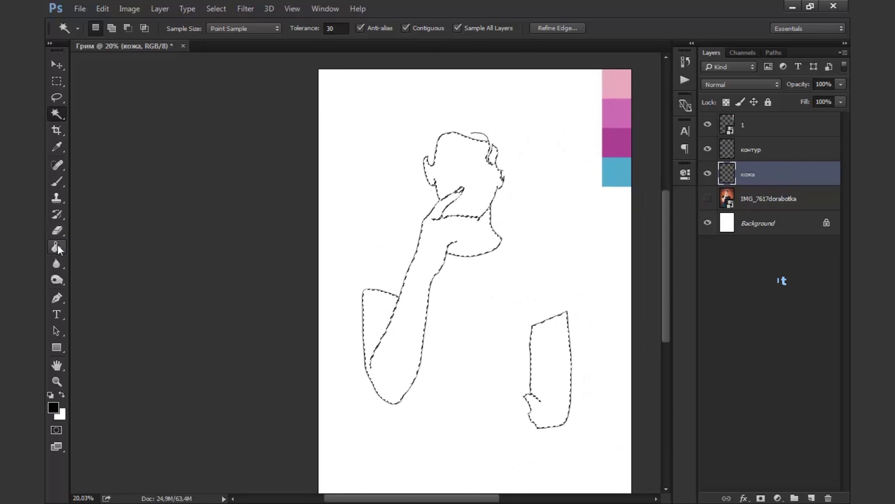
Step: Fill the selected skin areas with the light pink swatch colour and clear the selection
{"action": "key", "text": "g"}
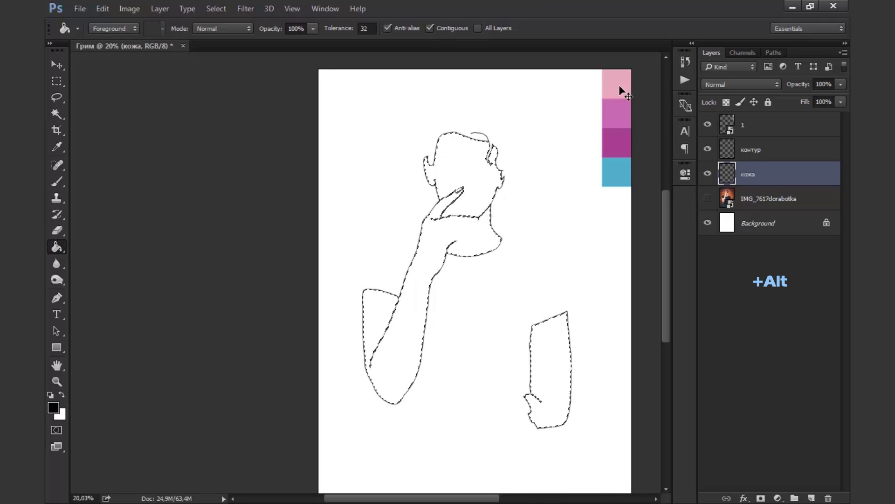
{"action": "left_click", "coordinate": [619, 85], "text": "alt"}
{"action": "left_click", "coordinate": [480, 183]}
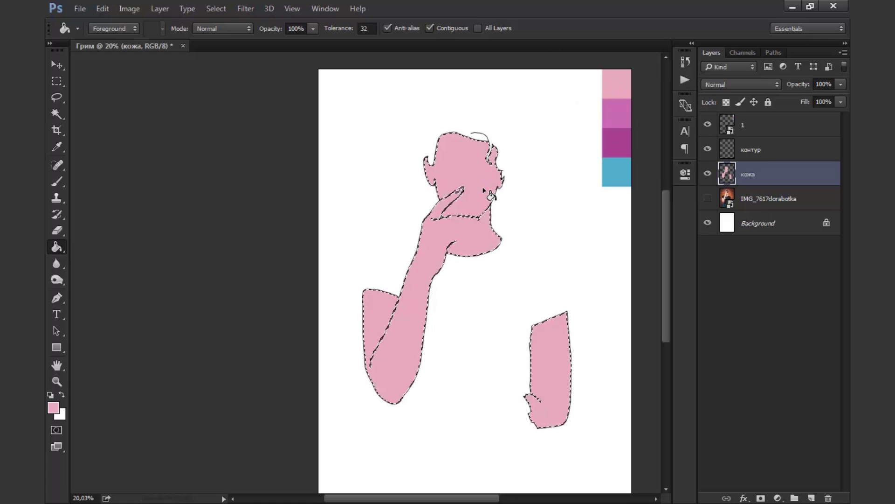
{"action": "key", "text": "ctrl+d"}
Step: Hide the outlines and the pink fill, show the original photo, and make контур active
{"action": "scroll", "coordinate": [466, 187], "scroll_direction": "up", "scroll_amount": 5}
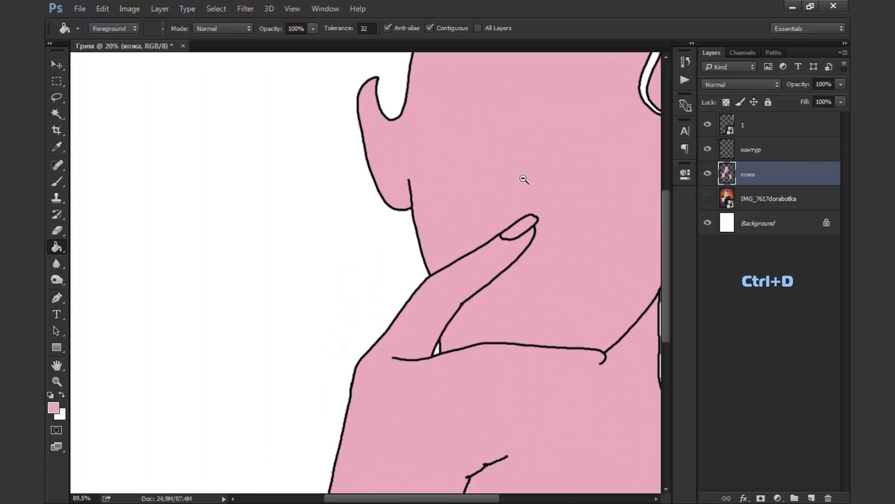
{"action": "left_click", "coordinate": [708, 149]}
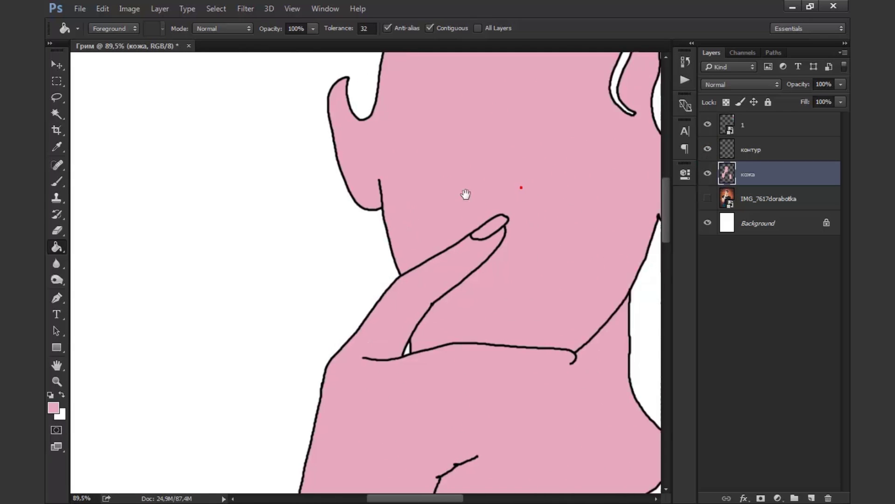
{"action": "scroll", "coordinate": [434, 199], "scroll_direction": "down", "scroll_amount": 5}
{"action": "scroll", "coordinate": [434, 199], "scroll_direction": "down", "scroll_amount": 1}
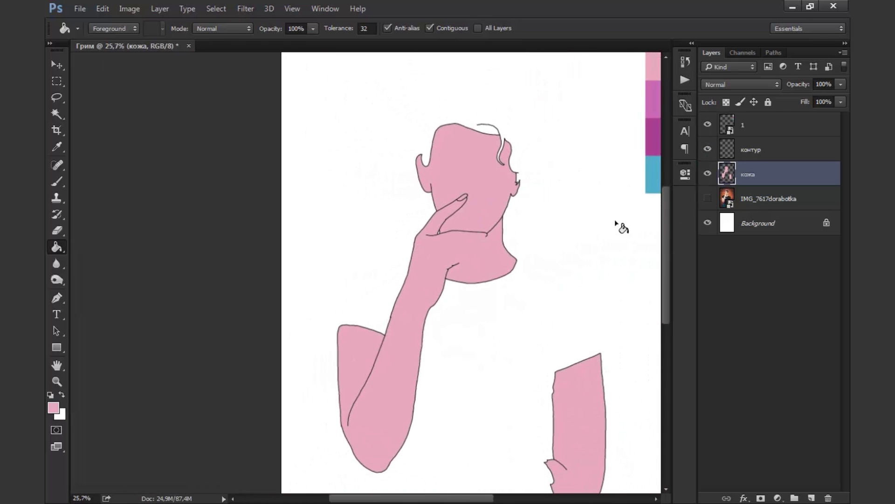
{"action": "left_click", "coordinate": [707, 174]}
{"action": "left_click", "coordinate": [708, 198]}
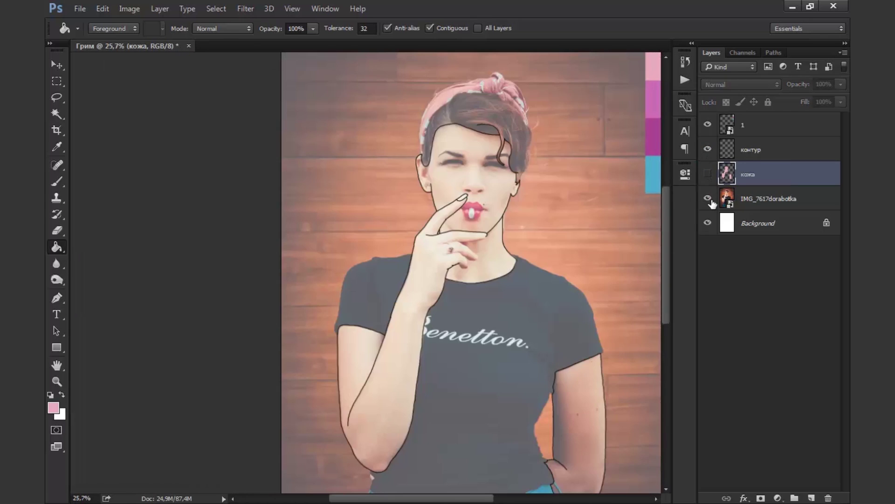
{"action": "left_click", "coordinate": [794, 154]}
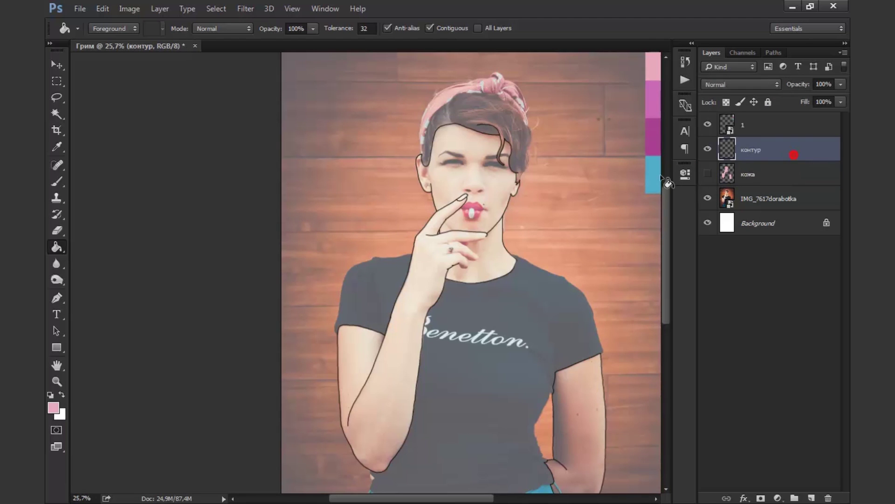
Step: Paint solid black eyebrows and lash lines around the eyes on the контур layer
{"action": "key", "text": "b"}
{"action": "key", "text": "d"}
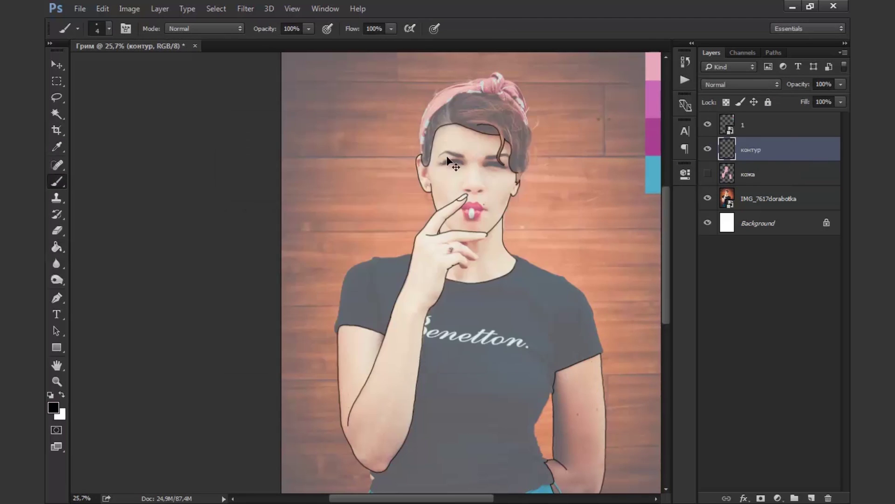
{"action": "scroll", "coordinate": [445, 156], "scroll_direction": "up", "scroll_amount": 4}
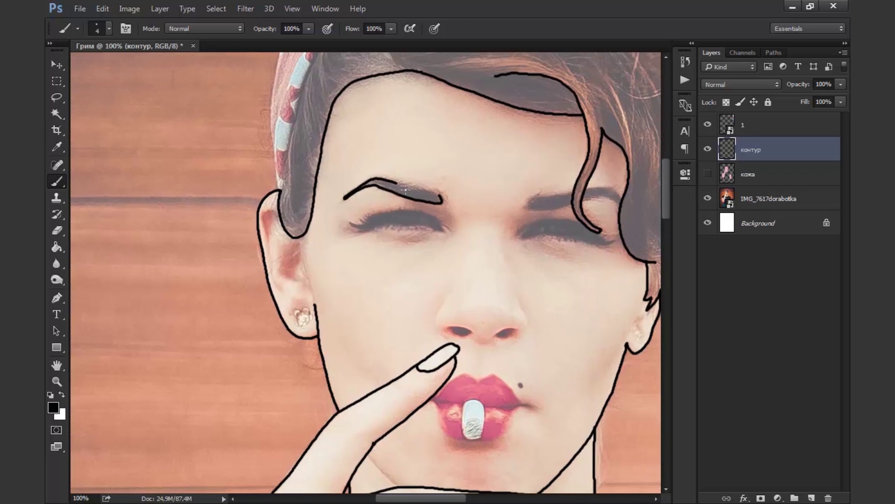
{"action": "left_click_drag", "start_coordinate": [439, 199], "coordinate": [373, 189]}
{"action": "scroll", "coordinate": [392, 189], "scroll_direction": "up", "scroll_amount": 2}
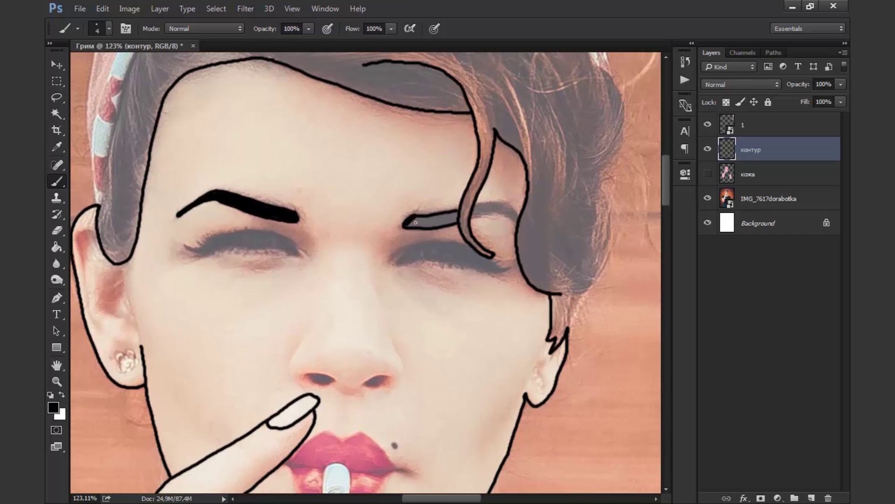
{"action": "left_click", "coordinate": [439, 224]}
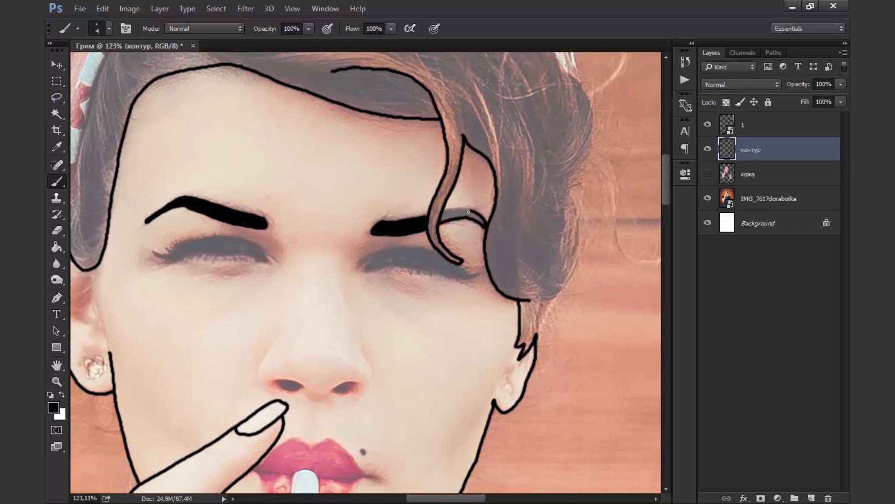
{"action": "left_click_drag", "start_coordinate": [485, 227], "coordinate": [550, 195]}
{"action": "left_click_drag", "start_coordinate": [256, 211], "coordinate": [230, 223]}
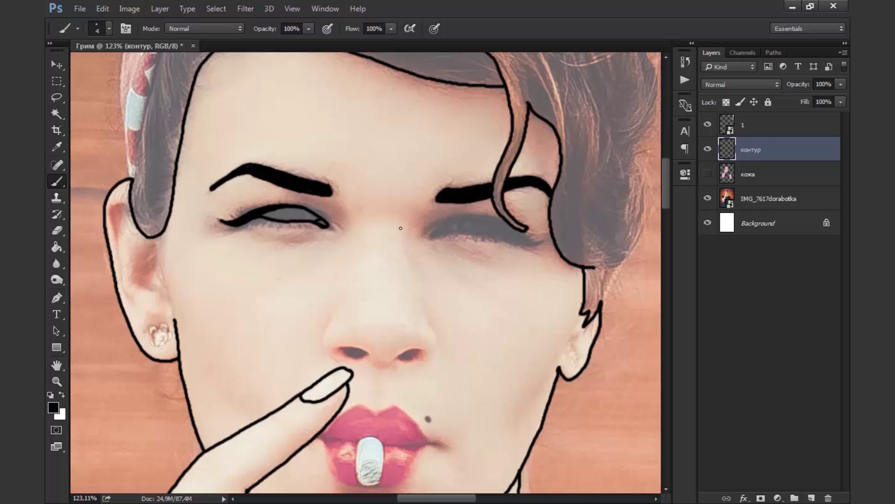
Step: Erase stray strokes with a resized eraser, then return to the black brush
{"action": "scroll", "coordinate": [319, 230], "scroll_direction": "down", "scroll_amount": 5}
{"action": "scroll", "coordinate": [334, 255], "scroll_direction": "up", "scroll_amount": 5}
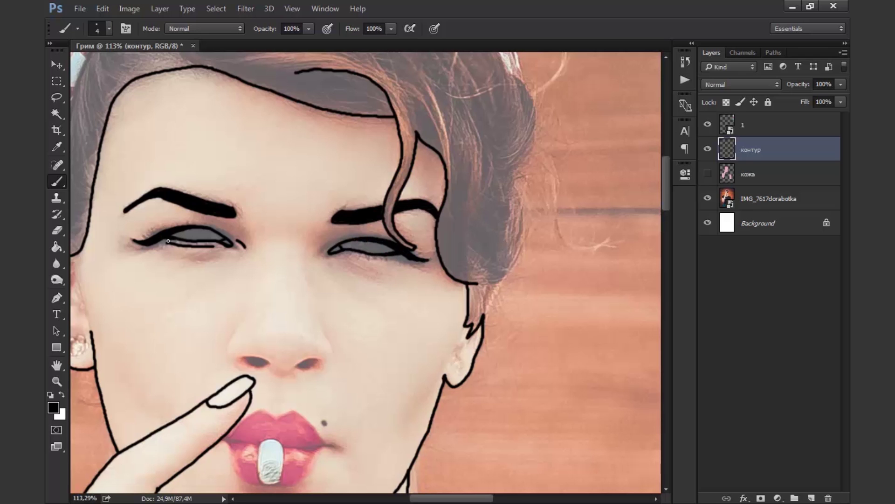
{"action": "key", "text": "e"}
{"action": "right_click", "coordinate": [399, 270]}
{"action": "key", "text": "Escape"}
{"action": "key", "text": "b"}
{"action": "scroll", "coordinate": [326, 205], "scroll_direction": "down", "scroll_amount": 3}
{"action": "scroll", "coordinate": [308, 199], "scroll_direction": "left", "scroll_amount": 2}
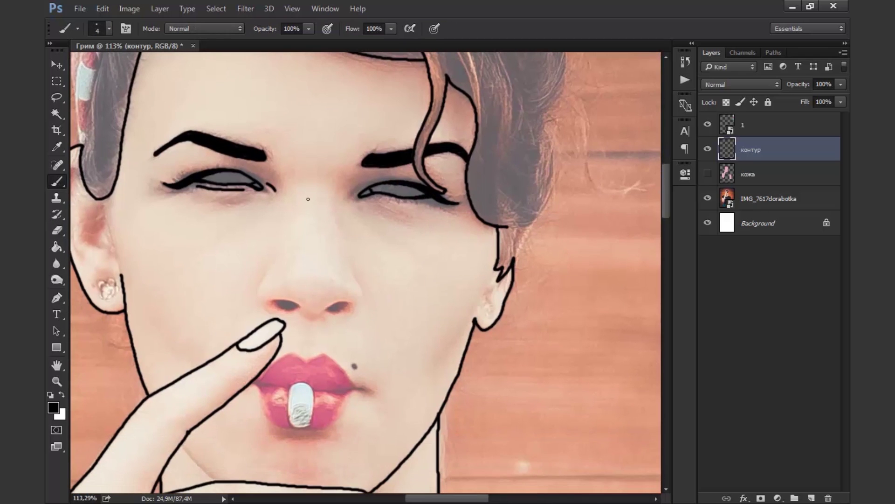
{"action": "scroll", "coordinate": [352, 320], "scroll_direction": "left", "scroll_amount": 2}
{"action": "scroll", "coordinate": [337, 322], "scroll_direction": "up", "scroll_amount": 1}
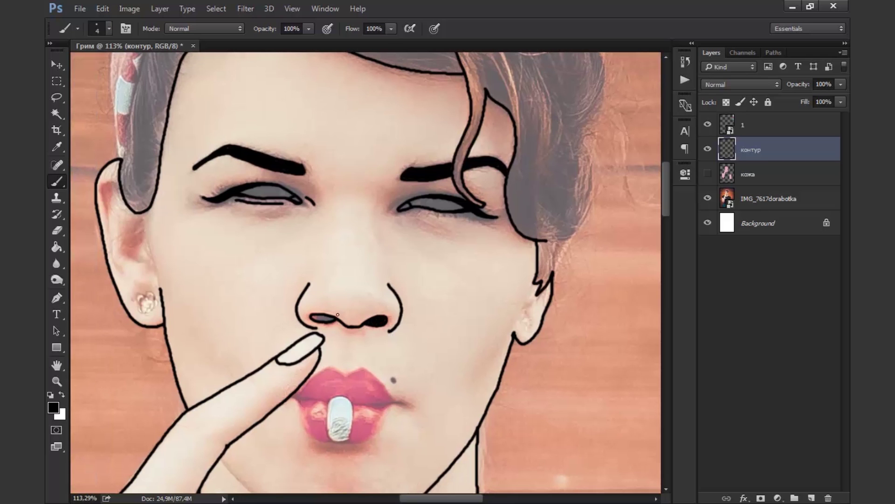
{"action": "scroll", "coordinate": [437, 248], "scroll_direction": "up", "scroll_amount": 1}
{"action": "scroll", "coordinate": [443, 261], "scroll_direction": "left", "scroll_amount": 1}
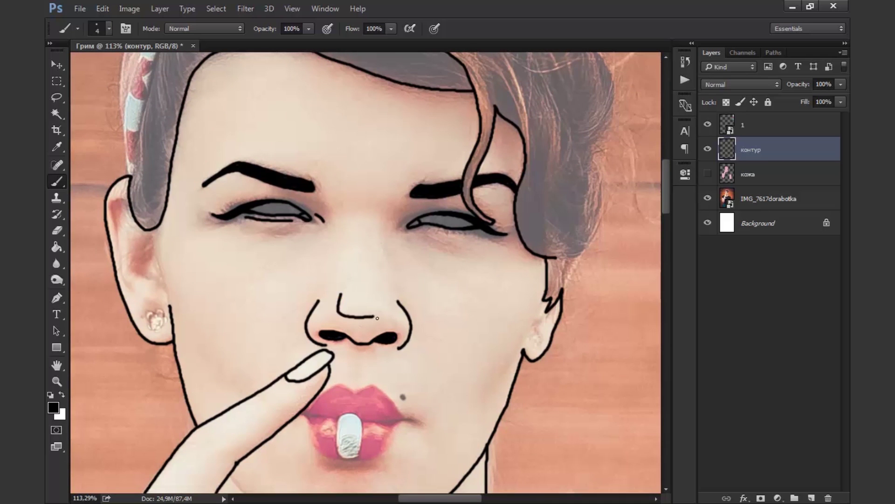
{"action": "scroll", "coordinate": [482, 262], "scroll_direction": "down", "scroll_amount": 2}
{"action": "scroll", "coordinate": [203, 193], "scroll_direction": "left", "scroll_amount": 4}
{"action": "scroll", "coordinate": [203, 192], "scroll_direction": "down", "scroll_amount": 1}
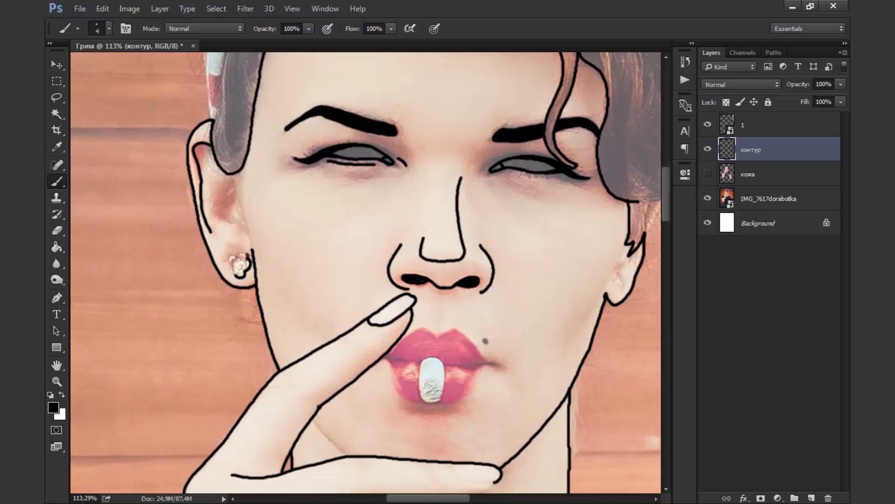
{"action": "scroll", "coordinate": [253, 192], "scroll_direction": "down", "scroll_amount": 1}
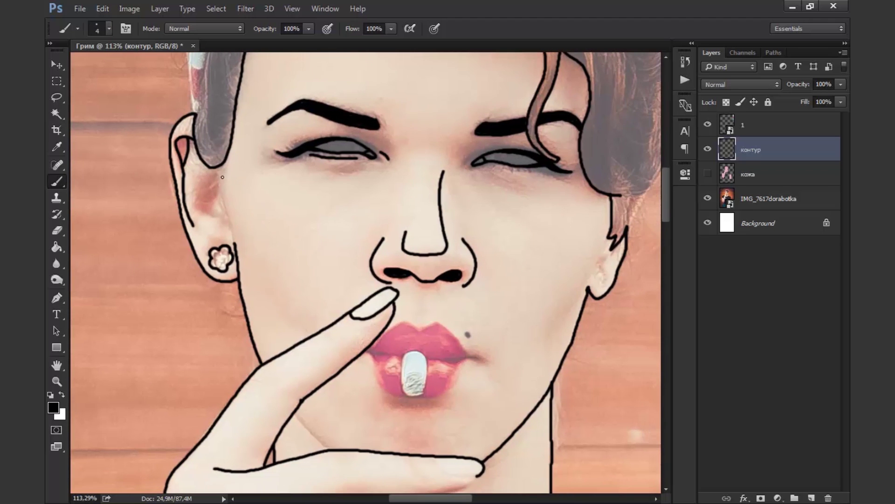
{"action": "scroll", "coordinate": [219, 201], "scroll_direction": "down", "scroll_amount": 1}
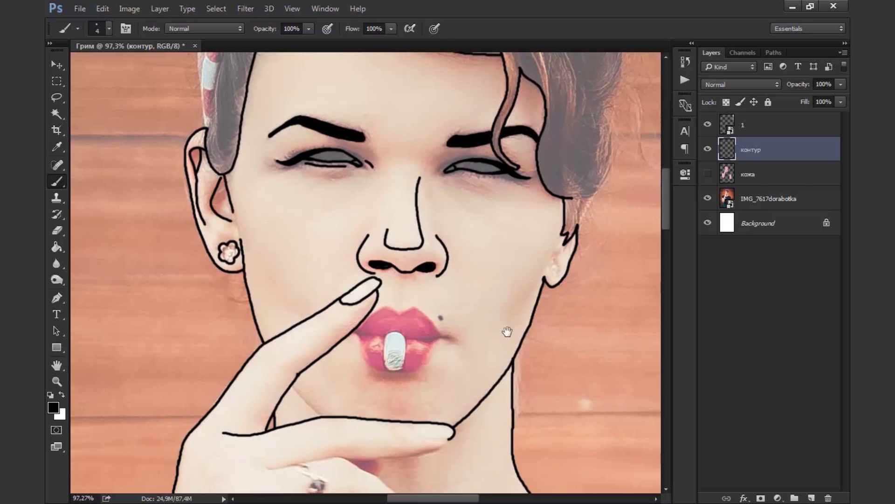
{"action": "scroll", "coordinate": [518, 280], "scroll_direction": "up", "scroll_amount": 1}
{"action": "scroll", "coordinate": [517, 280], "scroll_direction": "right", "scroll_amount": 2}
{"action": "scroll", "coordinate": [525, 276], "scroll_direction": "up", "scroll_amount": 1}
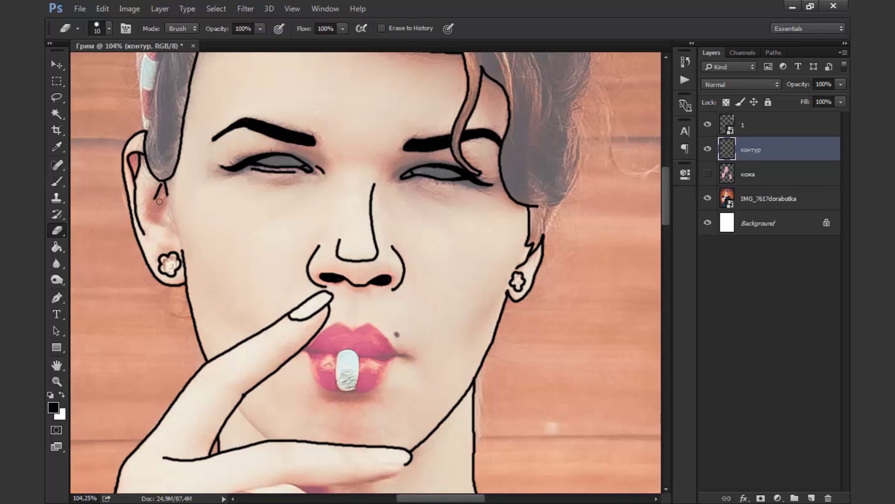
Step: Ink the lip-corner lines, the lower-lip outline and the start of the cigarette across the lips
{"action": "left_click_drag", "start_coordinate": [280, 255], "coordinate": [248, 256]}
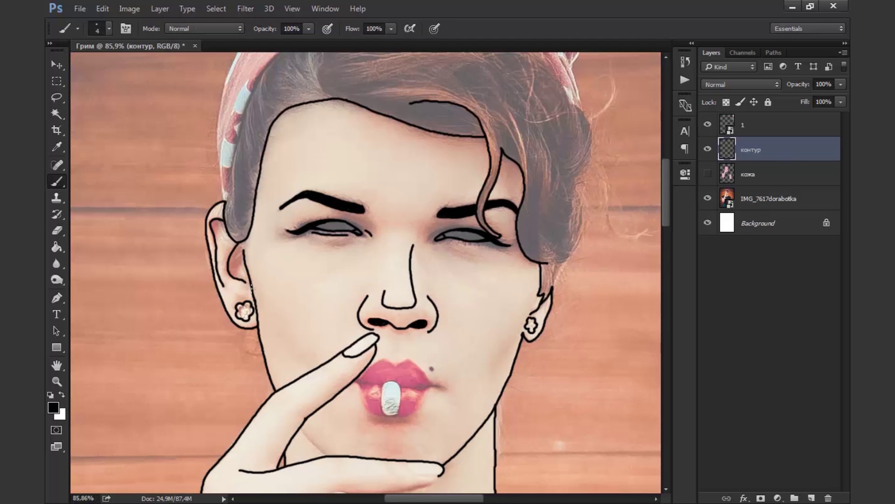
{"action": "left_click_drag", "start_coordinate": [428, 359], "coordinate": [454, 237]}
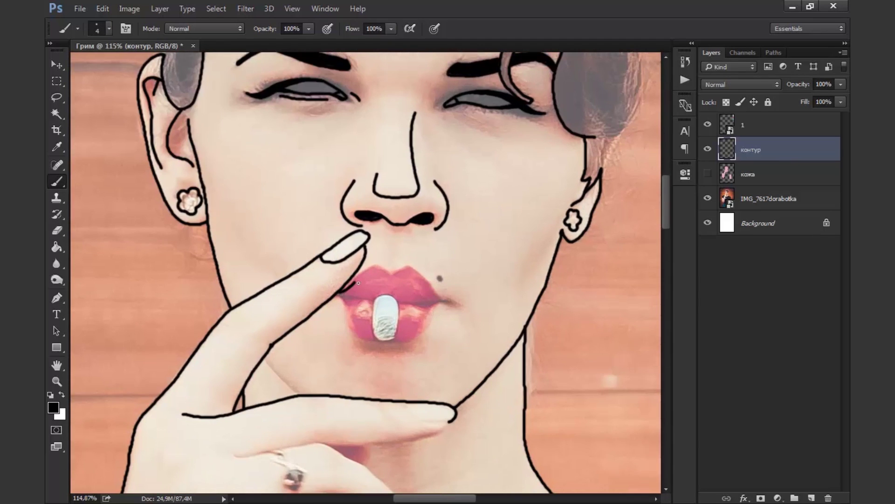
{"action": "left_click_drag", "start_coordinate": [408, 268], "coordinate": [372, 251]}
{"action": "left_click_drag", "start_coordinate": [301, 275], "coordinate": [326, 280]}
{"action": "left_click_drag", "start_coordinate": [318, 312], "coordinate": [411, 281]}
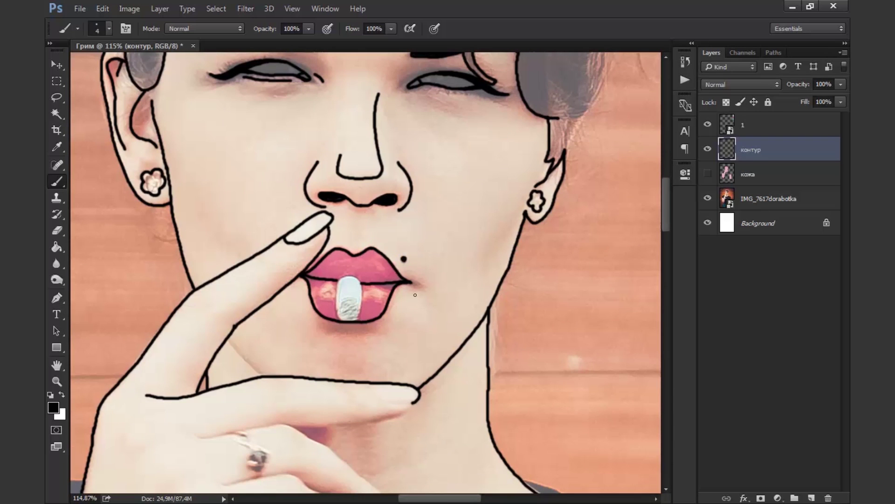
{"action": "mouse_move", "coordinate": [353, 250]}
{"action": "left_mouse_down"}
{"action": "mouse_move", "coordinate": [370, 253]}
{"action": "mouse_move", "coordinate": [411, 322]}
{"action": "left_mouse_up"}
Step: Check the line art with the photo hidden, then erase the stray line at the cigarette tip
{"action": "left_click", "coordinate": [707, 198]}
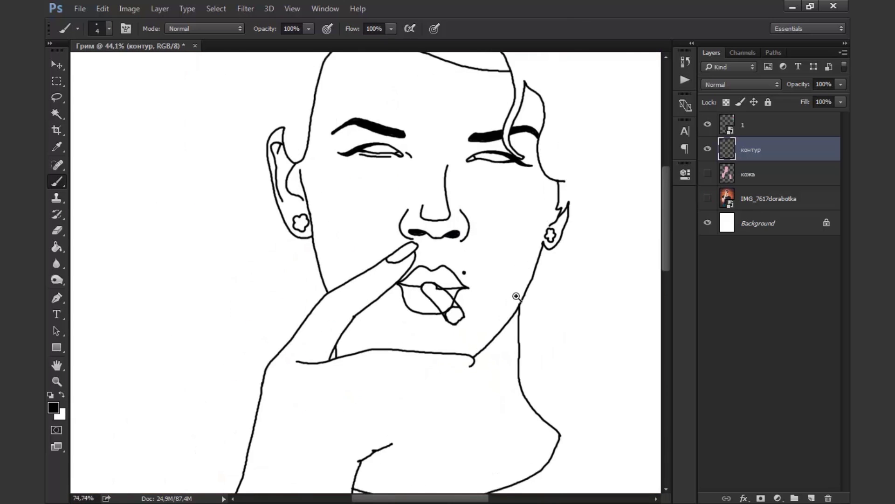
{"action": "left_click", "coordinate": [708, 199]}
{"action": "scroll", "coordinate": [471, 298], "scroll_direction": "up", "scroll_amount": 3}
{"action": "key", "text": "e"}
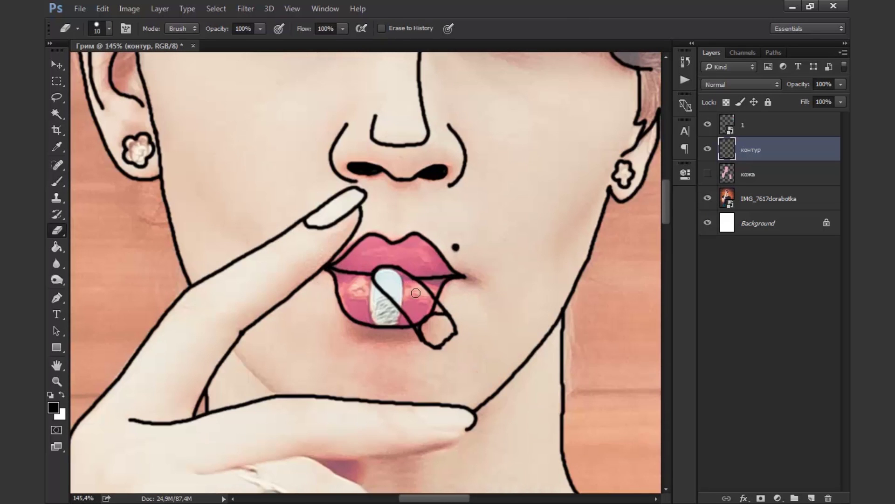
{"action": "left_click_drag", "start_coordinate": [423, 325], "coordinate": [436, 309]}
Step: Redraw the lip line and crease strokes up to the cigarette with the brush
{"action": "key", "text": "b"}
{"action": "scroll", "coordinate": [486, 278], "scroll_direction": "up", "scroll_amount": 2}
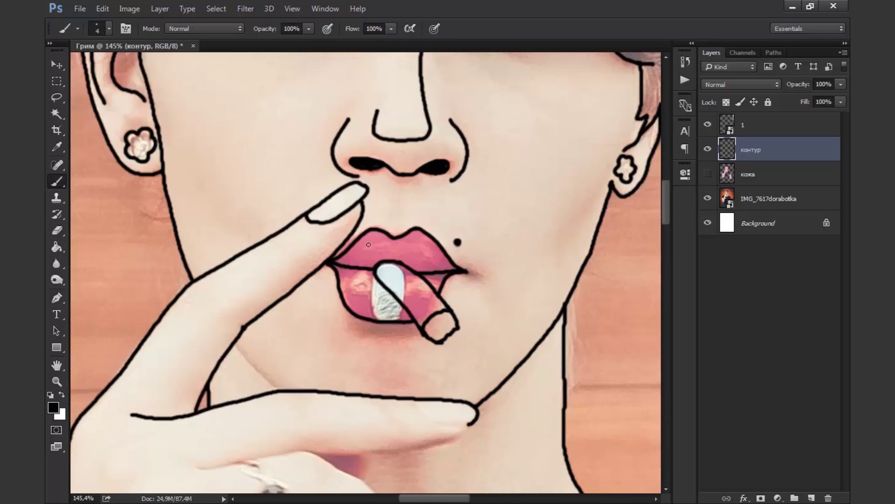
{"action": "left_click_drag", "start_coordinate": [486, 278], "coordinate": [494, 291]}
{"action": "left_click_drag", "start_coordinate": [354, 270], "coordinate": [400, 275]}
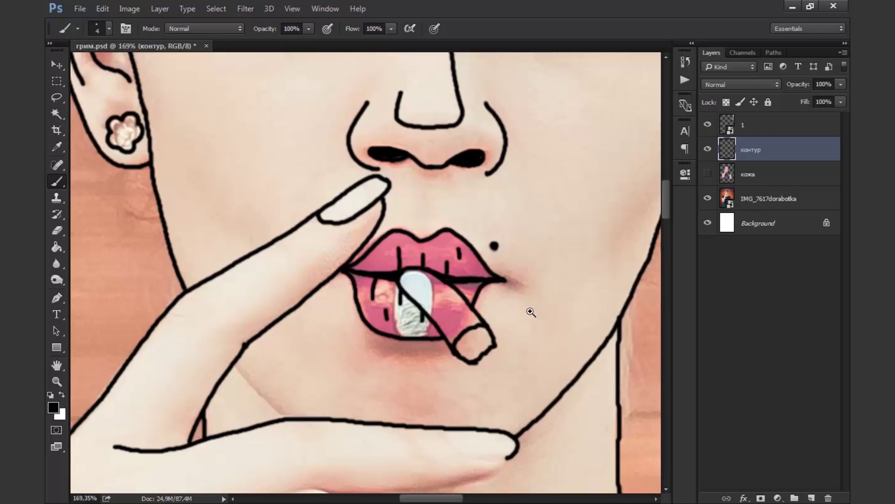
{"action": "scroll", "coordinate": [530, 309], "scroll_direction": "down", "scroll_amount": 3}
{"action": "scroll", "coordinate": [510, 304], "scroll_direction": "up", "scroll_amount": 2}
{"action": "scroll", "coordinate": [509, 304], "scroll_direction": "up", "scroll_amount": 1}
{"action": "scroll", "coordinate": [465, 284], "scroll_direction": "up", "scroll_amount": 2}
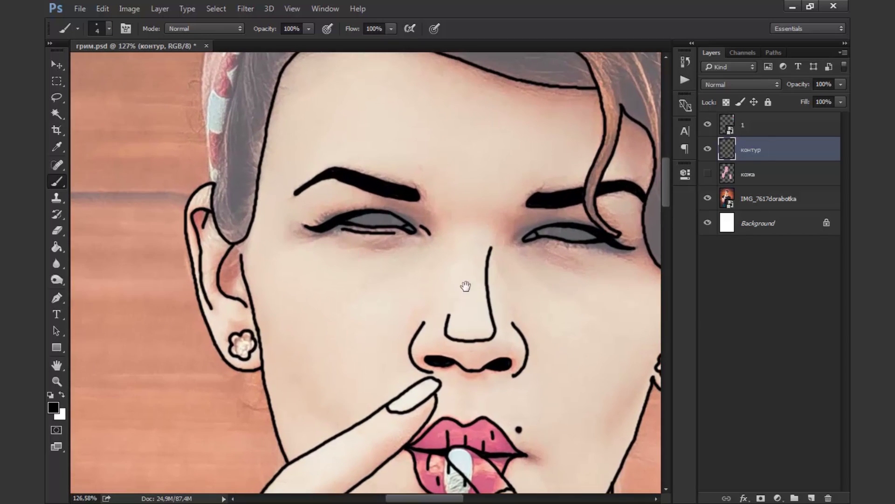
Step: Draw melting drip contours from the left and right eyes down the cheeks
{"action": "left_click_drag", "start_coordinate": [466, 284], "coordinate": [405, 270]}
{"action": "mouse_move", "coordinate": [352, 209]}
{"action": "left_mouse_down"}
{"action": "mouse_move", "coordinate": [296, 191]}
{"action": "mouse_move", "coordinate": [208, 270]}
{"action": "mouse_move", "coordinate": [265, 336]}
{"action": "left_mouse_up"}
{"action": "mouse_move", "coordinate": [296, 369]}
{"action": "left_mouse_down"}
{"action": "mouse_move", "coordinate": [359, 252]}
{"action": "mouse_move", "coordinate": [354, 211]}
{"action": "left_mouse_up"}
{"action": "left_click_drag", "start_coordinate": [510, 251], "coordinate": [413, 205]}
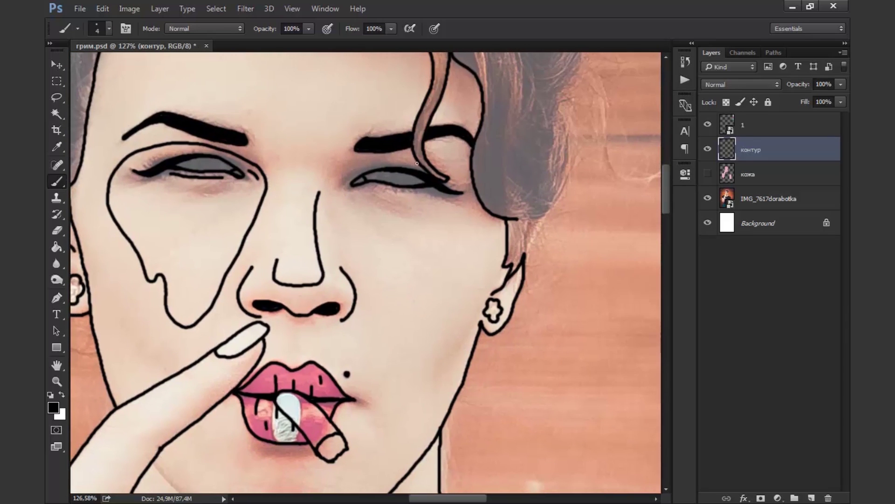
{"action": "mouse_move", "coordinate": [417, 163]}
{"action": "left_mouse_down"}
{"action": "mouse_move", "coordinate": [364, 166]}
{"action": "mouse_move", "coordinate": [348, 252]}
{"action": "mouse_move", "coordinate": [396, 321]}
{"action": "mouse_move", "coordinate": [439, 287]}
{"action": "mouse_move", "coordinate": [466, 212]}
{"action": "left_mouse_up"}
Step: Add lower-eyelid lines under both eyes and a drip line along the left cheek
{"action": "scroll", "coordinate": [435, 164], "scroll_direction": "down", "scroll_amount": 2}
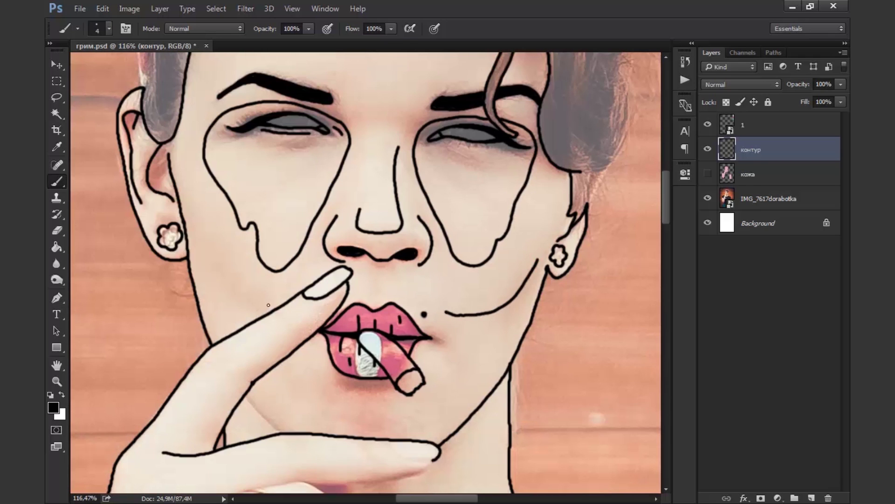
{"action": "scroll", "coordinate": [448, 357], "scroll_direction": "down", "scroll_amount": 1}
{"action": "scroll", "coordinate": [329, 164], "scroll_direction": "up", "scroll_amount": 3}
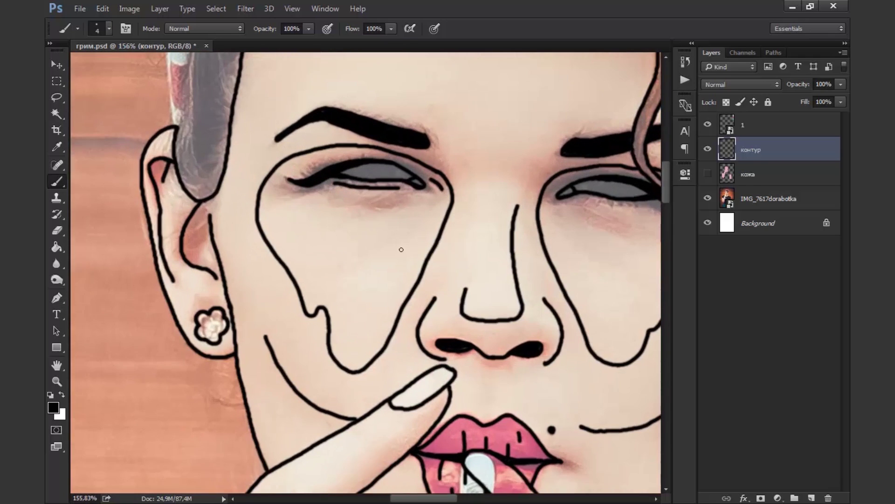
{"action": "mouse_move", "coordinate": [415, 205]}
{"action": "left_mouse_down"}
{"action": "mouse_move", "coordinate": [327, 212]}
{"action": "mouse_move", "coordinate": [192, 179]}
{"action": "left_mouse_up"}
{"action": "left_click_drag", "start_coordinate": [437, 187], "coordinate": [468, 196]}
{"action": "left_click_drag", "start_coordinate": [292, 181], "coordinate": [150, 176]}
{"action": "left_click_drag", "start_coordinate": [284, 204], "coordinate": [144, 209]}
Step: Fill the left and right cheek patches with nested wavy drip lines
{"action": "left_click_drag", "start_coordinate": [127, 176], "coordinate": [165, 277]}
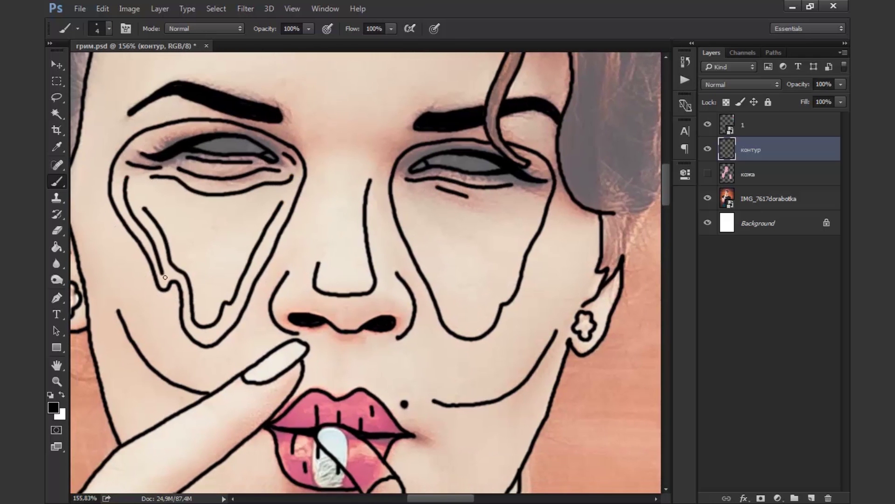
{"action": "left_click_drag", "start_coordinate": [240, 219], "coordinate": [273, 234]}
{"action": "mouse_move", "coordinate": [210, 230]}
{"action": "left_mouse_down"}
{"action": "mouse_move", "coordinate": [264, 243]}
{"action": "mouse_move", "coordinate": [266, 270]}
{"action": "mouse_move", "coordinate": [240, 322]}
{"action": "mouse_move", "coordinate": [243, 269]}
{"action": "left_mouse_up"}
{"action": "scroll", "coordinate": [243, 268], "scroll_direction": "down", "scroll_amount": 2}
{"action": "mouse_move", "coordinate": [200, 243]}
{"action": "left_mouse_down"}
{"action": "mouse_move", "coordinate": [280, 268]}
{"action": "mouse_move", "coordinate": [326, 259]}
{"action": "left_mouse_up"}
{"action": "mouse_move", "coordinate": [496, 306]}
{"action": "left_mouse_down"}
{"action": "mouse_move", "coordinate": [485, 360]}
{"action": "mouse_move", "coordinate": [450, 323]}
{"action": "left_mouse_up"}
{"action": "mouse_move", "coordinate": [378, 204]}
{"action": "left_mouse_down"}
{"action": "mouse_move", "coordinate": [401, 250]}
{"action": "mouse_move", "coordinate": [446, 296]}
{"action": "mouse_move", "coordinate": [485, 212]}
{"action": "mouse_move", "coordinate": [480, 257]}
{"action": "left_mouse_up"}
{"action": "mouse_move", "coordinate": [379, 225]}
{"action": "left_mouse_down"}
{"action": "mouse_move", "coordinate": [422, 262]}
{"action": "mouse_move", "coordinate": [465, 231]}
{"action": "mouse_move", "coordinate": [455, 237]}
{"action": "left_mouse_up"}
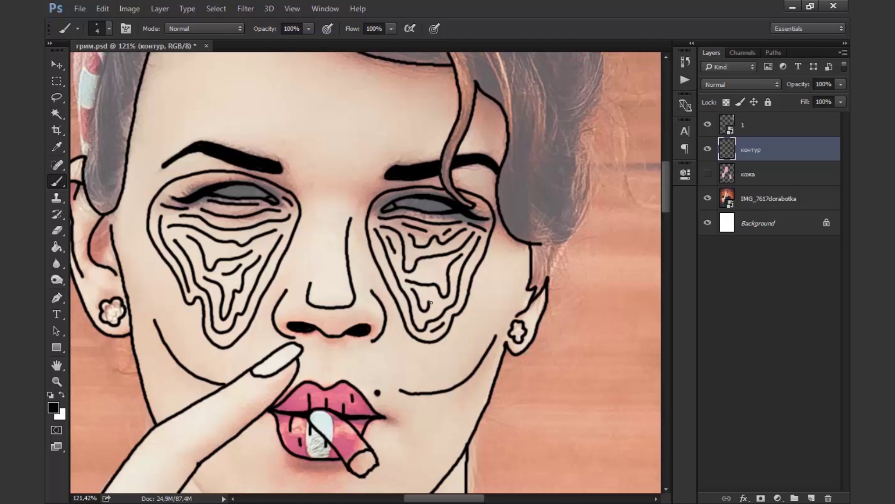
Step: Trace the outline of the lower fingers and a fingernail in black
{"action": "scroll", "coordinate": [491, 364], "scroll_direction": "down", "scroll_amount": 3}
{"action": "scroll", "coordinate": [379, 325], "scroll_direction": "up", "scroll_amount": 2}
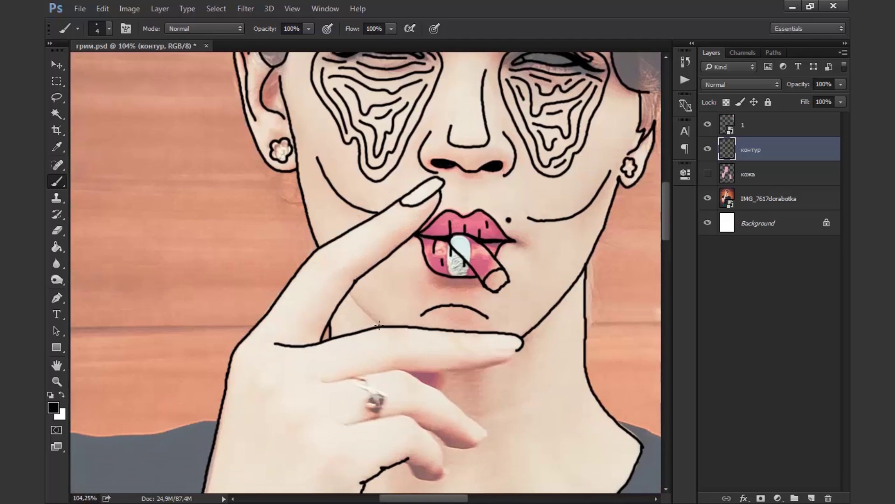
{"action": "scroll", "coordinate": [439, 398], "scroll_direction": "down", "scroll_amount": 3}
{"action": "left_click_drag", "start_coordinate": [316, 275], "coordinate": [418, 268]}
{"action": "left_click_drag", "start_coordinate": [500, 344], "coordinate": [425, 300]}
{"action": "left_click_drag", "start_coordinate": [361, 242], "coordinate": [385, 265]}
{"action": "mouse_move", "coordinate": [263, 274]}
{"action": "left_mouse_down"}
{"action": "mouse_move", "coordinate": [322, 266]}
{"action": "mouse_move", "coordinate": [368, 320]}
{"action": "mouse_move", "coordinate": [402, 289]}
{"action": "left_mouse_up"}
Step: Outline the finger undersides and add four short knuckle crease lines
{"action": "scroll", "coordinate": [364, 293], "scroll_direction": "up", "scroll_amount": 2}
{"action": "left_click_drag", "start_coordinate": [336, 269], "coordinate": [445, 254]}
{"action": "left_click_drag", "start_coordinate": [407, 233], "coordinate": [450, 249]}
{"action": "left_click_drag", "start_coordinate": [311, 227], "coordinate": [312, 237]}
{"action": "left_click_drag", "start_coordinate": [317, 226], "coordinate": [318, 236]}
{"action": "left_click_drag", "start_coordinate": [306, 228], "coordinate": [305, 239]}
{"action": "left_click_drag", "start_coordinate": [240, 158], "coordinate": [249, 163]}
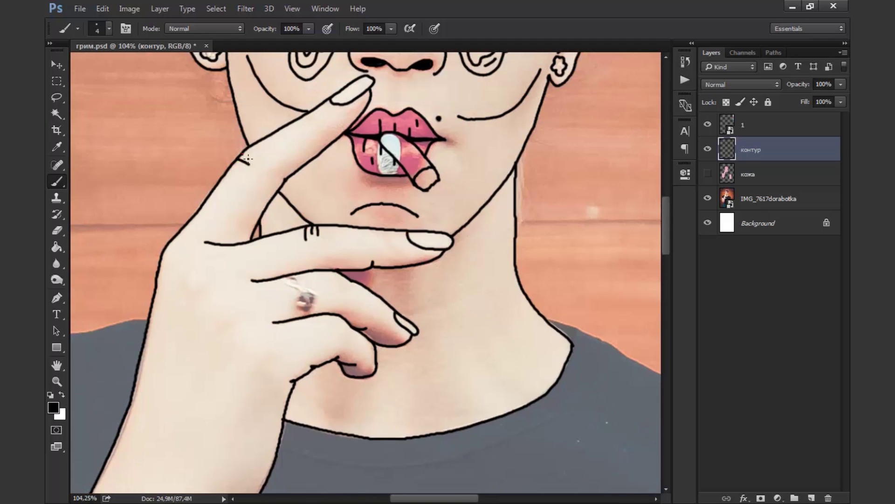
Step: Zoom out and pan to view the arm, shirt and whole portrait
{"action": "scroll", "coordinate": [368, 315], "scroll_direction": "down", "scroll_amount": 1}
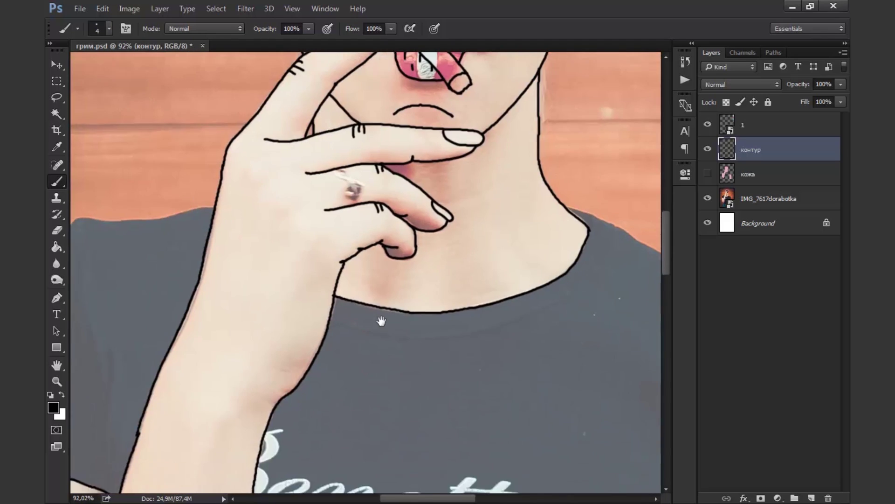
{"action": "scroll", "coordinate": [443, 214], "scroll_direction": "down", "scroll_amount": 3}
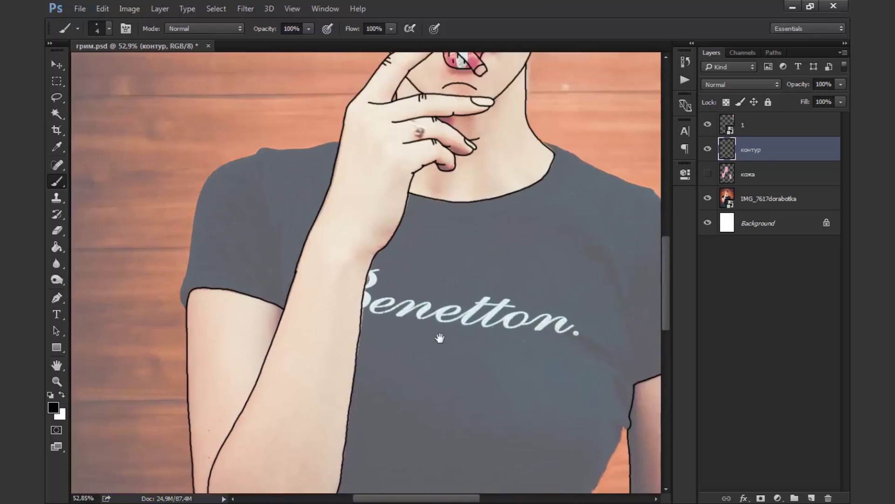
{"action": "scroll", "coordinate": [438, 340], "scroll_direction": "up", "scroll_amount": 1}
{"action": "left_click_drag", "start_coordinate": [532, 344], "coordinate": [497, 342]}
{"action": "scroll", "coordinate": [497, 342], "scroll_direction": "down", "scroll_amount": 2}
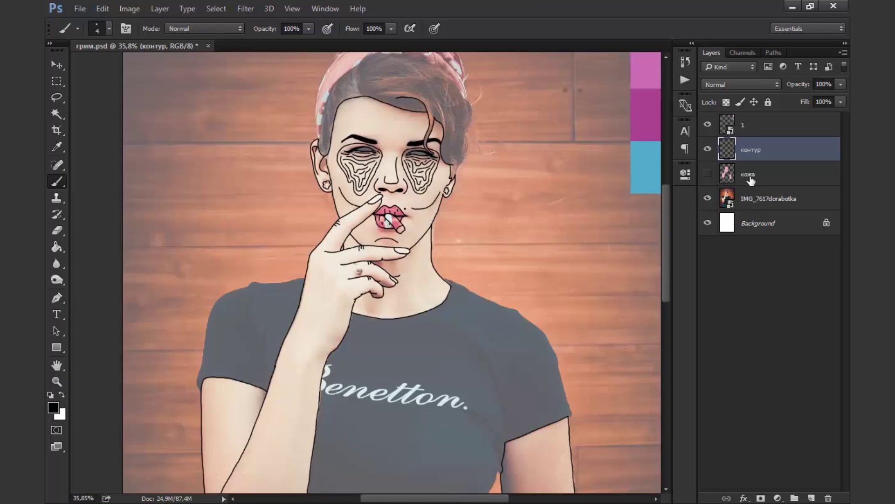
Step: Add a new empty layer named потёки above the outlines
{"action": "left_click", "coordinate": [812, 498]}
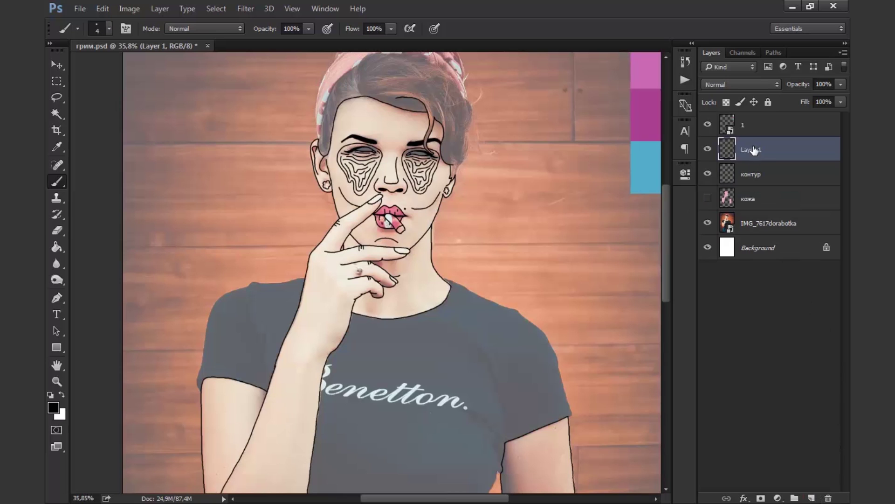
{"action": "double_click", "coordinate": [753, 149]}
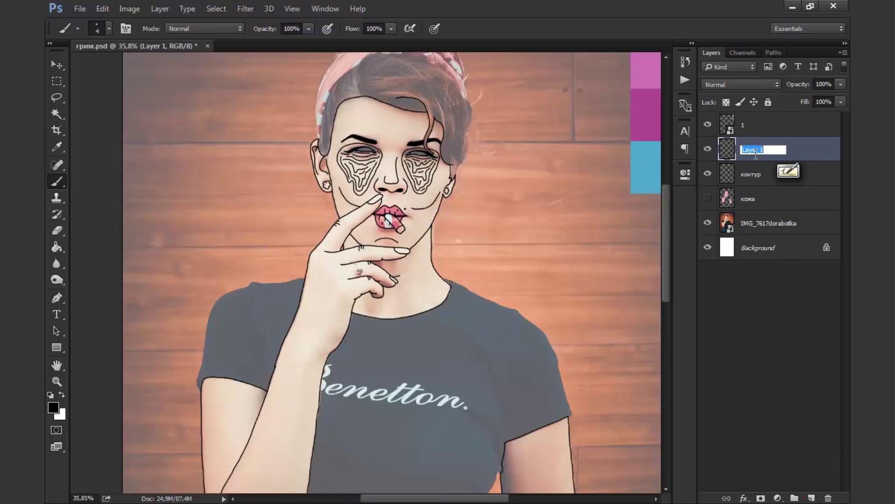
{"action": "type", "text": "потёки"}
{"action": "key", "text": "Return"}
Step: Fade the контур layer to about 56% opacity and reselect the потёки layer
{"action": "scroll", "coordinate": [379, 134], "scroll_direction": "up", "scroll_amount": 3}
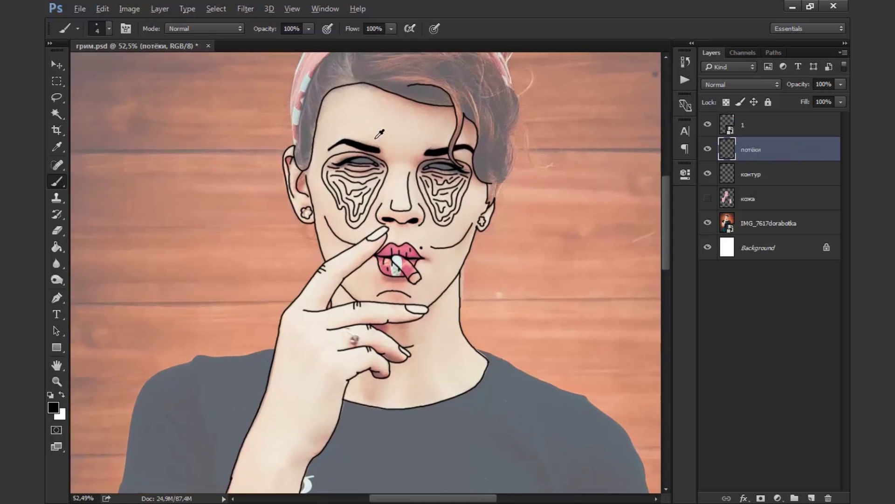
{"action": "left_click", "coordinate": [799, 181]}
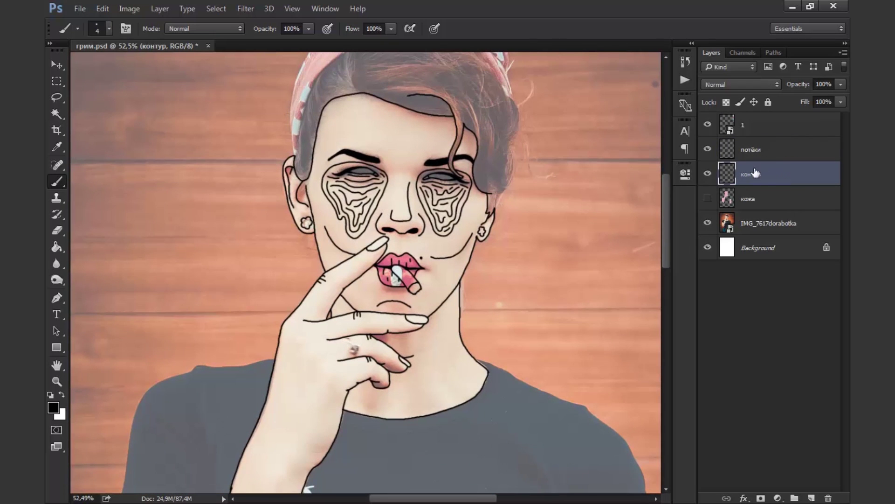
{"action": "left_click_drag", "start_coordinate": [841, 86], "coordinate": [812, 96]}
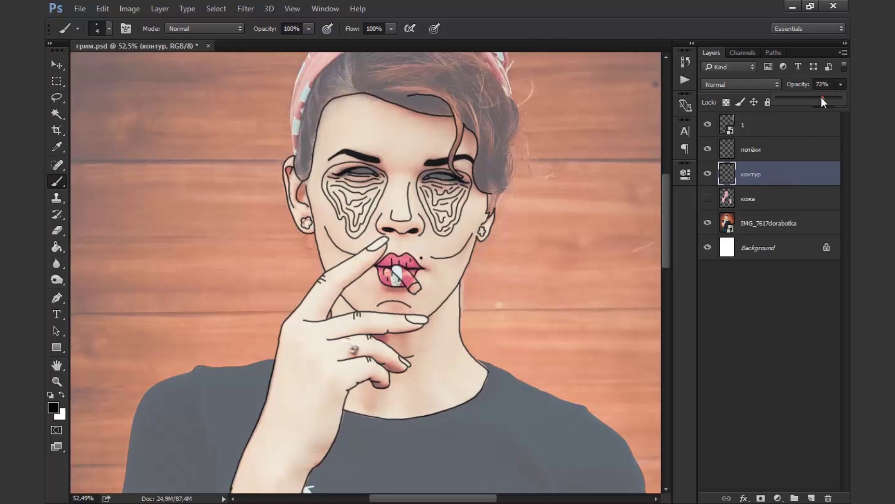
{"action": "left_click", "coordinate": [787, 151]}
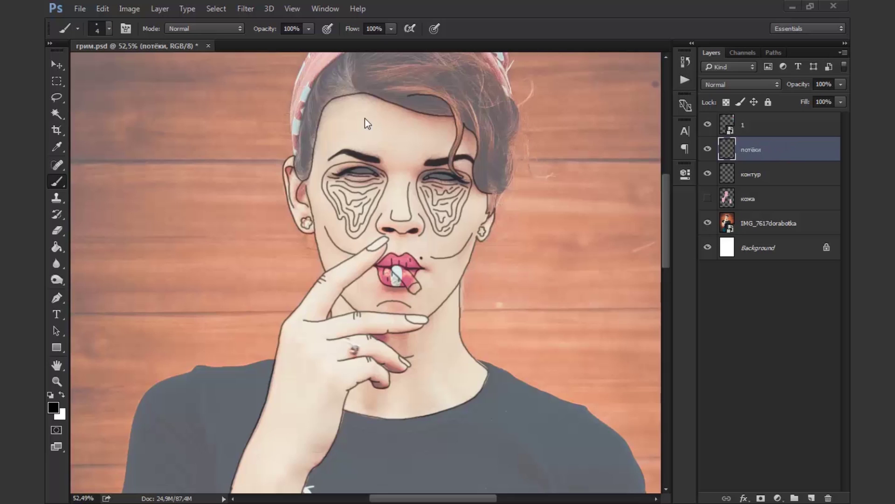
Step: Paint drip strokes on the forehead, including a long drip down from the hairline
{"action": "scroll", "coordinate": [363, 124], "scroll_direction": "up", "scroll_amount": 3}
{"action": "mouse_move", "coordinate": [301, 195]}
{"action": "left_mouse_down"}
{"action": "mouse_move", "coordinate": [314, 196]}
{"action": "mouse_move", "coordinate": [341, 243]}
{"action": "mouse_move", "coordinate": [374, 210]}
{"action": "left_mouse_up"}
{"action": "scroll", "coordinate": [318, 205], "scroll_direction": "down", "scroll_amount": 1}
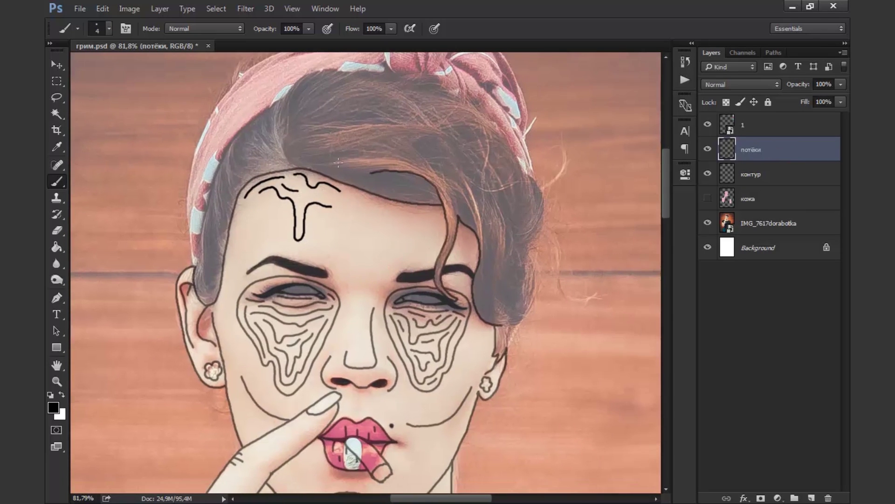
{"action": "scroll", "coordinate": [327, 213], "scroll_direction": "right", "scroll_amount": 2}
{"action": "left_click_drag", "start_coordinate": [323, 233], "coordinate": [335, 229]}
{"action": "scroll", "coordinate": [326, 228], "scroll_direction": "down", "scroll_amount": 1}
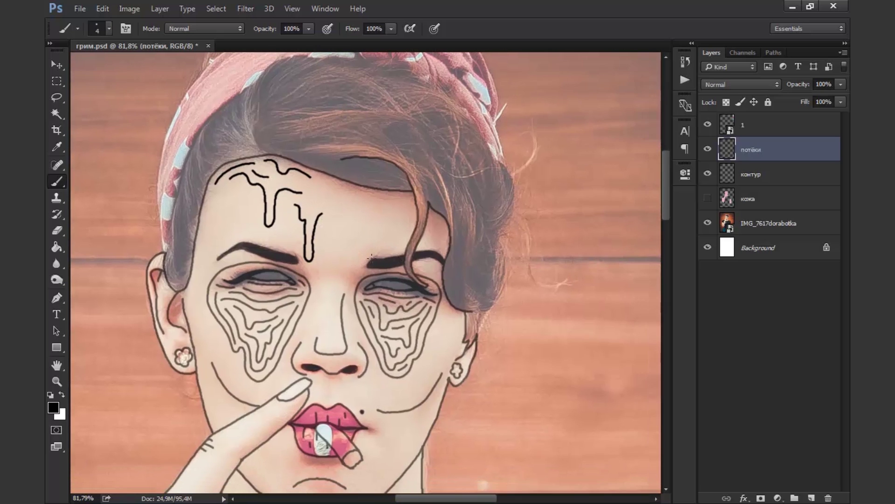
{"action": "scroll", "coordinate": [326, 229], "scroll_direction": "right", "scroll_amount": 1}
{"action": "left_click_drag", "start_coordinate": [248, 220], "coordinate": [260, 236]}
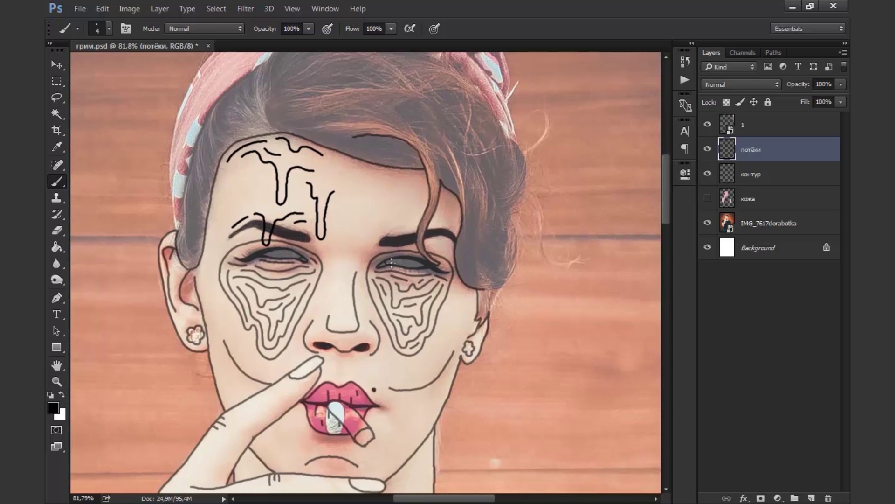
{"action": "scroll", "coordinate": [282, 152], "scroll_direction": "up", "scroll_amount": 2}
{"action": "mouse_move", "coordinate": [278, 141]}
{"action": "left_mouse_down"}
{"action": "mouse_move", "coordinate": [240, 241]}
{"action": "mouse_move", "coordinate": [247, 172]}
{"action": "mouse_move", "coordinate": [279, 183]}
{"action": "left_mouse_up"}
Step: Extend a drip past the right eyebrow and draw a wavy drip edge across the forehead
{"action": "scroll", "coordinate": [416, 180], "scroll_direction": "right", "scroll_amount": 1}
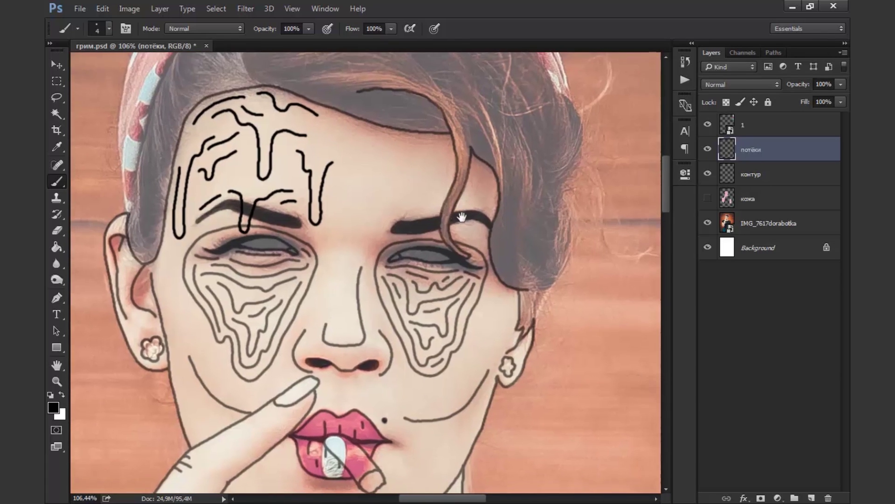
{"action": "scroll", "coordinate": [380, 180], "scroll_direction": "down", "scroll_amount": 1}
{"action": "scroll", "coordinate": [438, 137], "scroll_direction": "right", "scroll_amount": 1}
{"action": "left_click_drag", "start_coordinate": [440, 153], "coordinate": [461, 160]}
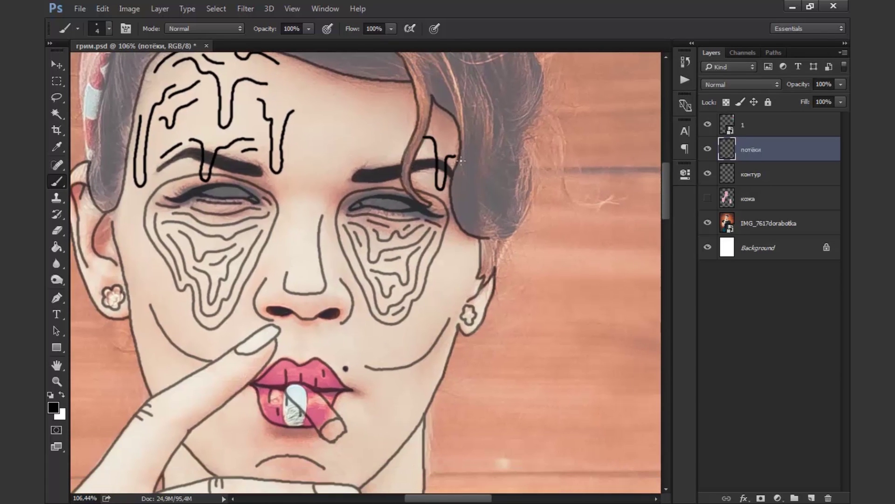
{"action": "scroll", "coordinate": [444, 130], "scroll_direction": "up", "scroll_amount": 1}
{"action": "mouse_move", "coordinate": [303, 99]}
{"action": "left_mouse_down"}
{"action": "mouse_move", "coordinate": [401, 184]}
{"action": "mouse_move", "coordinate": [422, 130]}
{"action": "left_mouse_up"}
{"action": "left_click_drag", "start_coordinate": [361, 117], "coordinate": [409, 123]}
{"action": "left_click_drag", "start_coordinate": [357, 218], "coordinate": [373, 193]}
{"action": "scroll", "coordinate": [396, 206], "scroll_direction": "up", "scroll_amount": 1}
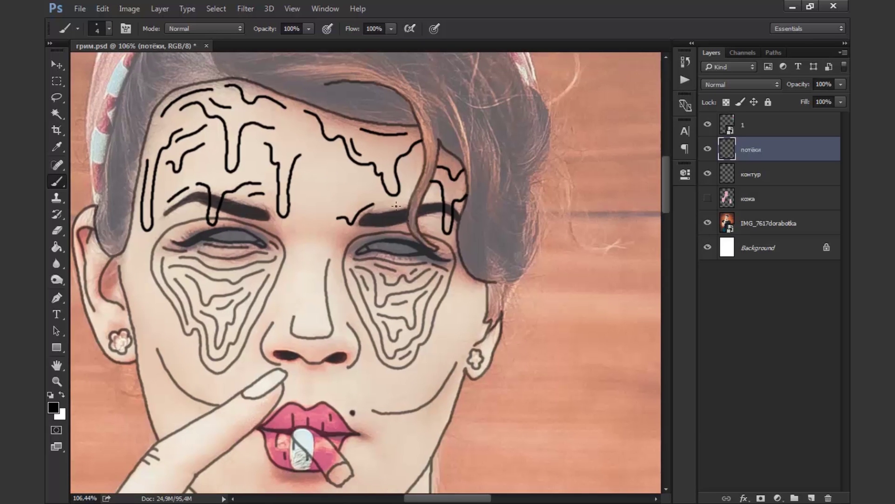
Step: Draw a long drip running down between the eyes
{"action": "left_click_drag", "start_coordinate": [465, 346], "coordinate": [458, 320]}
{"action": "mouse_move", "coordinate": [343, 147]}
{"action": "left_mouse_down"}
{"action": "mouse_move", "coordinate": [322, 216]}
{"action": "mouse_move", "coordinate": [312, 205]}
{"action": "left_mouse_up"}
{"action": "mouse_move", "coordinate": [448, 314]}
{"action": "left_mouse_down"}
{"action": "mouse_move", "coordinate": [419, 213]}
{"action": "mouse_move", "coordinate": [449, 227]}
{"action": "left_mouse_up"}
{"action": "scroll", "coordinate": [420, 214], "scroll_direction": "up", "scroll_amount": 2}
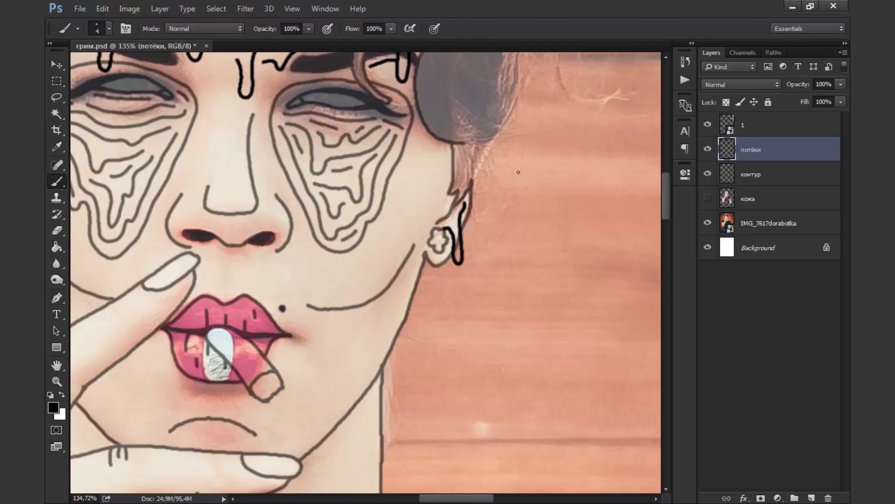
{"action": "scroll", "coordinate": [451, 251], "scroll_direction": "down", "scroll_amount": 2}
Step: Paint several long drips on the cheek beside and below the right ear
{"action": "mouse_move", "coordinate": [424, 156]}
{"action": "left_mouse_down"}
{"action": "mouse_move", "coordinate": [370, 226]}
{"action": "mouse_move", "coordinate": [388, 247]}
{"action": "left_mouse_up"}
{"action": "left_click_drag", "start_coordinate": [392, 201], "coordinate": [369, 259]}
{"action": "mouse_move", "coordinate": [404, 175]}
{"action": "left_mouse_down"}
{"action": "mouse_move", "coordinate": [436, 245]}
{"action": "mouse_move", "coordinate": [444, 177]}
{"action": "left_mouse_up"}
{"action": "left_click_drag", "start_coordinate": [411, 272], "coordinate": [414, 172]}
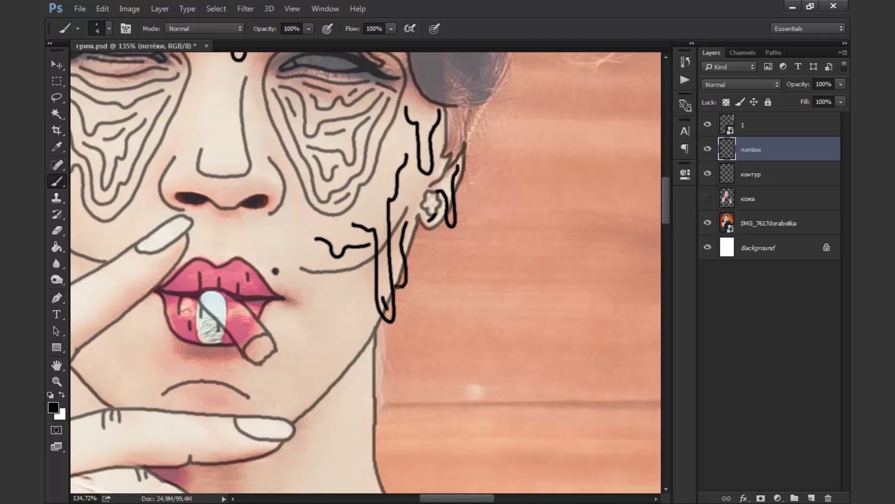
{"action": "scroll", "coordinate": [411, 187], "scroll_direction": "down", "scroll_amount": 1}
Step: Draw a drip down past the nose, closing it near the lip with a small hook
{"action": "mouse_move", "coordinate": [298, 219]}
{"action": "left_mouse_down"}
{"action": "mouse_move", "coordinate": [316, 165]}
{"action": "mouse_move", "coordinate": [357, 397]}
{"action": "left_mouse_up"}
{"action": "left_click_drag", "start_coordinate": [317, 196], "coordinate": [340, 266]}
{"action": "mouse_move", "coordinate": [361, 214]}
{"action": "left_mouse_down"}
{"action": "mouse_move", "coordinate": [403, 147]}
{"action": "mouse_move", "coordinate": [384, 240]}
{"action": "left_mouse_up"}
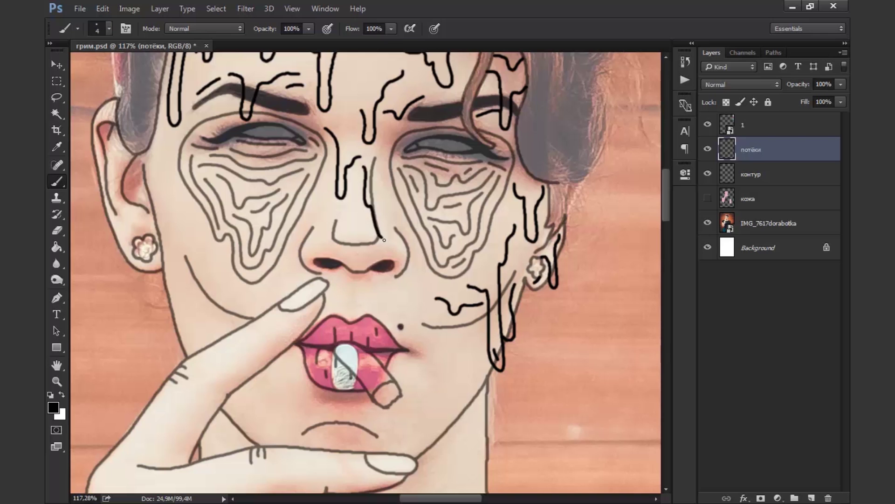
{"action": "left_click_drag", "start_coordinate": [398, 285], "coordinate": [386, 212]}
{"action": "scroll", "coordinate": [396, 207], "scroll_direction": "down", "scroll_amount": 3}
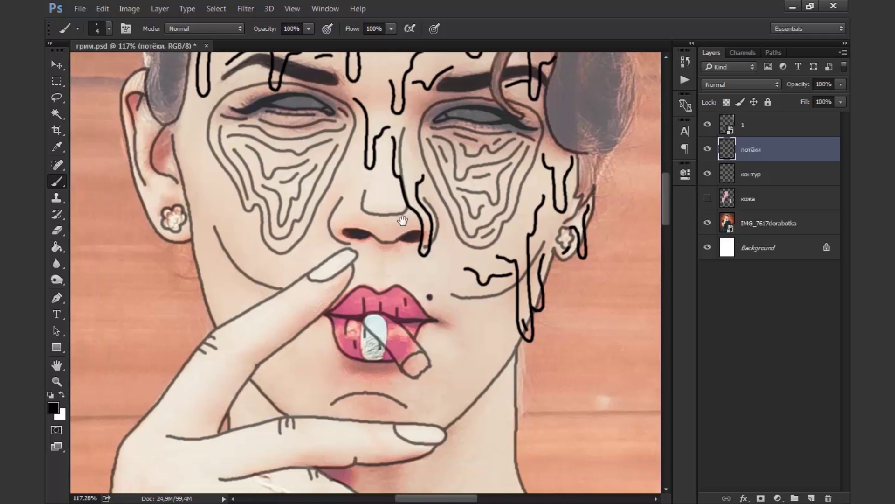
{"action": "left_click_drag", "start_coordinate": [407, 266], "coordinate": [415, 246]}
{"action": "scroll", "coordinate": [411, 210], "scroll_direction": "down", "scroll_amount": 3}
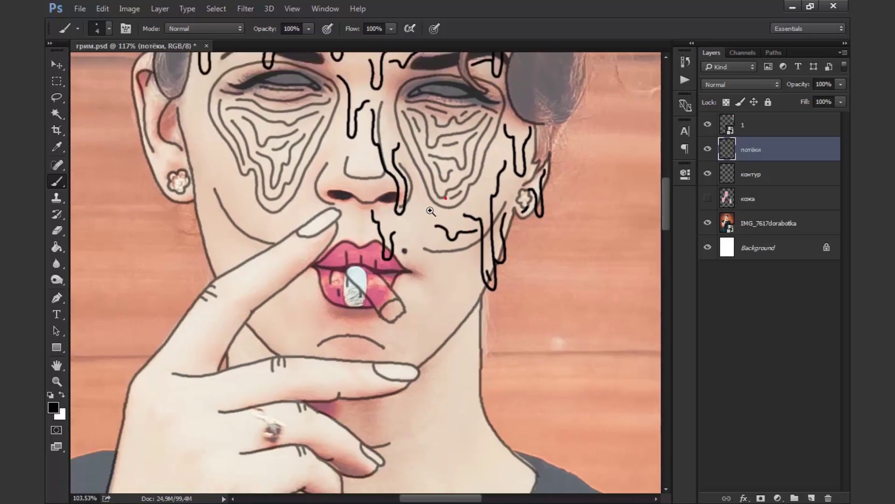
{"action": "left_click_drag", "start_coordinate": [420, 199], "coordinate": [422, 212]}
{"action": "scroll", "coordinate": [466, 185], "scroll_direction": "down", "scroll_amount": 1}
Step: Paint long and short black drips below the right cheek and down the chin
{"action": "mouse_move", "coordinate": [468, 175]}
{"action": "left_mouse_down"}
{"action": "mouse_move", "coordinate": [471, 289]}
{"action": "mouse_move", "coordinate": [459, 212]}
{"action": "left_mouse_up"}
{"action": "scroll", "coordinate": [465, 234], "scroll_direction": "up", "scroll_amount": 1}
{"action": "scroll", "coordinate": [465, 233], "scroll_direction": "up", "scroll_amount": 1}
{"action": "scroll", "coordinate": [465, 234], "scroll_direction": "down", "scroll_amount": 1}
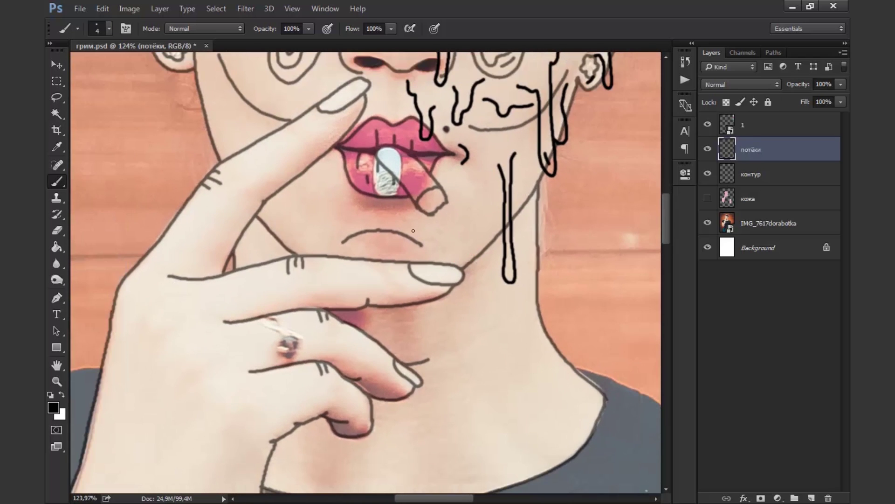
{"action": "left_click_drag", "start_coordinate": [396, 217], "coordinate": [410, 215]}
{"action": "scroll", "coordinate": [462, 224], "scroll_direction": "down", "scroll_amount": 1}
{"action": "left_click_drag", "start_coordinate": [487, 153], "coordinate": [469, 204]}
{"action": "left_click_drag", "start_coordinate": [472, 215], "coordinate": [424, 366]}
{"action": "scroll", "coordinate": [465, 238], "scroll_direction": "up", "scroll_amount": 1}
{"action": "left_click_drag", "start_coordinate": [417, 296], "coordinate": [419, 322]}
{"action": "scroll", "coordinate": [410, 289], "scroll_direction": "down", "scroll_amount": 2}
{"action": "scroll", "coordinate": [397, 219], "scroll_direction": "up", "scroll_amount": 1}
{"action": "left_click_drag", "start_coordinate": [383, 202], "coordinate": [388, 245]}
{"action": "mouse_move", "coordinate": [400, 213]}
{"action": "left_mouse_down"}
{"action": "mouse_move", "coordinate": [395, 246]}
{"action": "mouse_move", "coordinate": [425, 182]}
{"action": "left_mouse_up"}
Step: Add a short stroke near the cheek and several drips on the left cheek
{"action": "scroll", "coordinate": [418, 193], "scroll_direction": "down", "scroll_amount": 1}
{"action": "scroll", "coordinate": [433, 213], "scroll_direction": "up", "scroll_amount": 2}
{"action": "scroll", "coordinate": [434, 205], "scroll_direction": "up", "scroll_amount": 2}
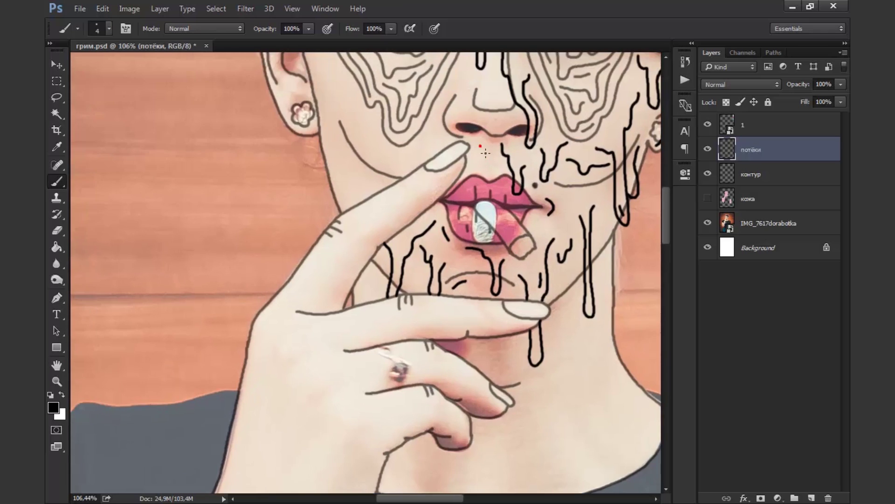
{"action": "scroll", "coordinate": [431, 191], "scroll_direction": "down", "scroll_amount": 1}
{"action": "scroll", "coordinate": [429, 178], "scroll_direction": "up", "scroll_amount": 2}
{"action": "mouse_move", "coordinate": [417, 155]}
{"action": "left_mouse_down"}
{"action": "mouse_move", "coordinate": [442, 188]}
{"action": "mouse_move", "coordinate": [479, 210]}
{"action": "left_mouse_up"}
{"action": "scroll", "coordinate": [354, 233], "scroll_direction": "down", "scroll_amount": 1}
{"action": "scroll", "coordinate": [252, 284], "scroll_direction": "up", "scroll_amount": 1}
{"action": "mouse_move", "coordinate": [232, 239]}
{"action": "left_mouse_down"}
{"action": "mouse_move", "coordinate": [250, 284]}
{"action": "mouse_move", "coordinate": [242, 312]}
{"action": "left_mouse_up"}
{"action": "mouse_move", "coordinate": [244, 177]}
{"action": "left_mouse_down"}
{"action": "mouse_move", "coordinate": [236, 231]}
{"action": "mouse_move", "coordinate": [261, 266]}
{"action": "left_mouse_up"}
Step: Paint drips and short strokes below and near the left ear
{"action": "scroll", "coordinate": [327, 242], "scroll_direction": "down", "scroll_amount": 1}
{"action": "scroll", "coordinate": [391, 239], "scroll_direction": "down", "scroll_amount": 1}
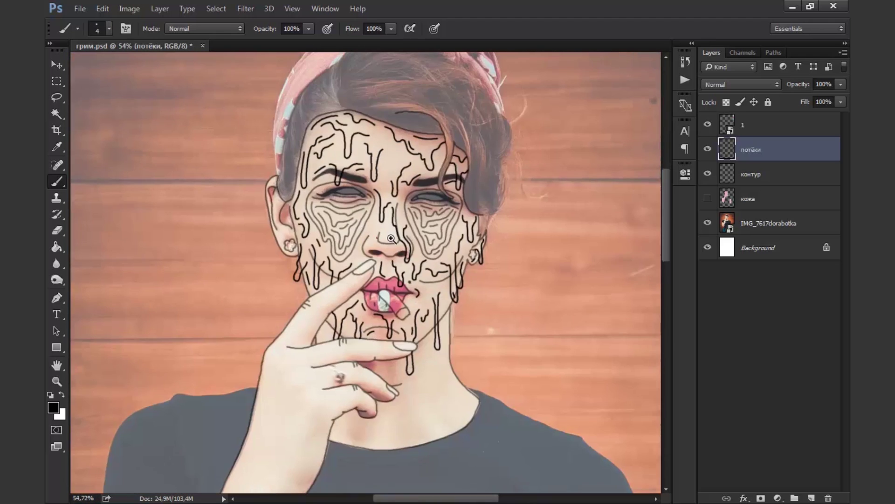
{"action": "scroll", "coordinate": [391, 238], "scroll_direction": "up", "scroll_amount": 2}
{"action": "scroll", "coordinate": [327, 242], "scroll_direction": "up", "scroll_amount": 1}
{"action": "mouse_move", "coordinate": [263, 206]}
{"action": "left_mouse_down"}
{"action": "mouse_move", "coordinate": [298, 313]}
{"action": "mouse_move", "coordinate": [293, 257]}
{"action": "left_mouse_up"}
{"action": "left_click_drag", "start_coordinate": [277, 161], "coordinate": [293, 231]}
{"action": "scroll", "coordinate": [373, 261], "scroll_direction": "down", "scroll_amount": 2}
Step: Bring the hand, neck and shirt into view and paint drips down the neck and under the finger
{"action": "mouse_move", "coordinate": [483, 347]}
{"action": "left_mouse_down"}
{"action": "mouse_move", "coordinate": [483, 261]}
{"action": "mouse_move", "coordinate": [488, 284]}
{"action": "left_mouse_up"}
{"action": "scroll", "coordinate": [483, 260], "scroll_direction": "up", "scroll_amount": 2}
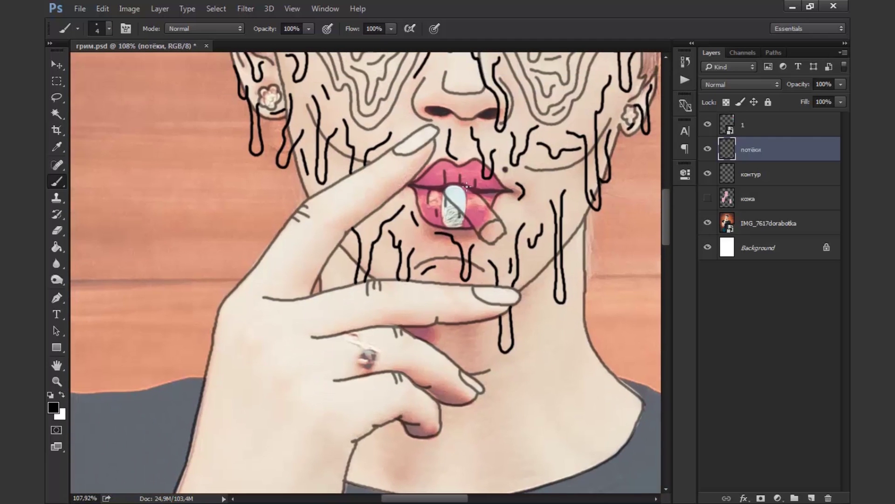
{"action": "left_click_drag", "start_coordinate": [569, 334], "coordinate": [488, 176]}
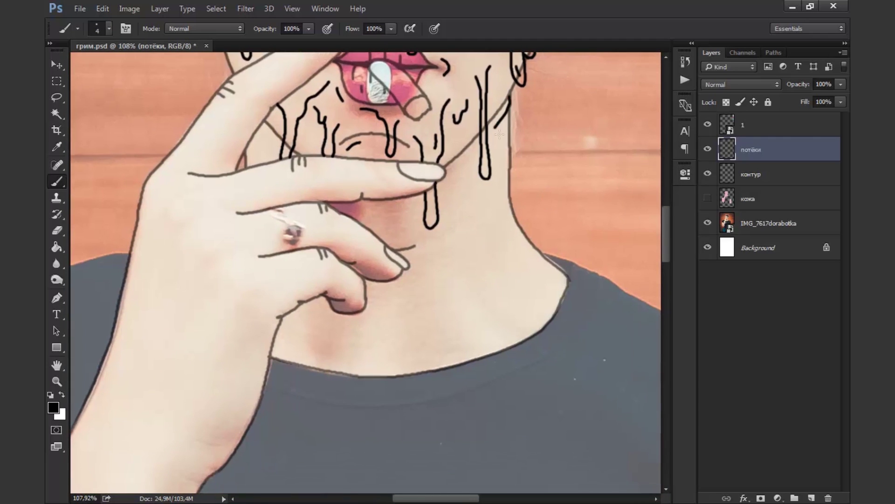
{"action": "mouse_move", "coordinate": [471, 125]}
{"action": "left_mouse_down"}
{"action": "mouse_move", "coordinate": [469, 235]}
{"action": "mouse_move", "coordinate": [446, 243]}
{"action": "left_mouse_up"}
{"action": "scroll", "coordinate": [373, 188], "scroll_direction": "down", "scroll_amount": 1}
{"action": "left_click_drag", "start_coordinate": [416, 164], "coordinate": [393, 251]}
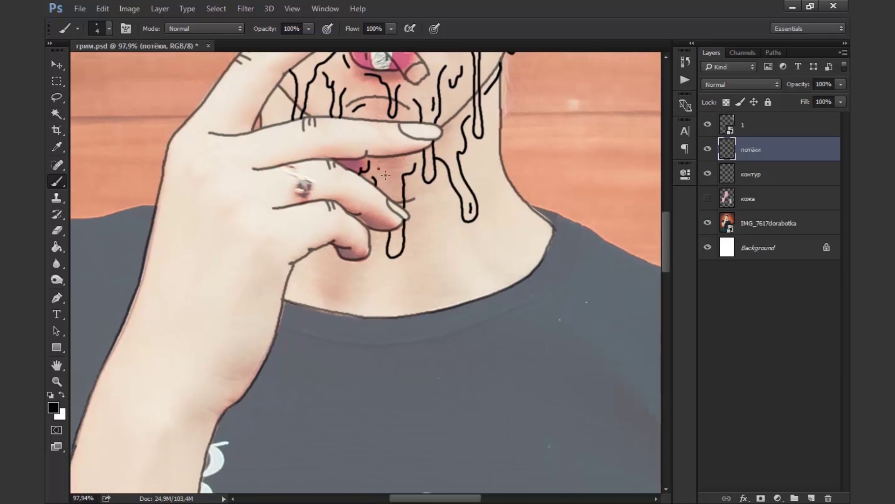
{"action": "left_click_drag", "start_coordinate": [385, 175], "coordinate": [391, 192]}
{"action": "scroll", "coordinate": [420, 233], "scroll_direction": "down", "scroll_amount": 3}
{"action": "scroll", "coordinate": [449, 289], "scroll_direction": "up", "scroll_amount": 4}
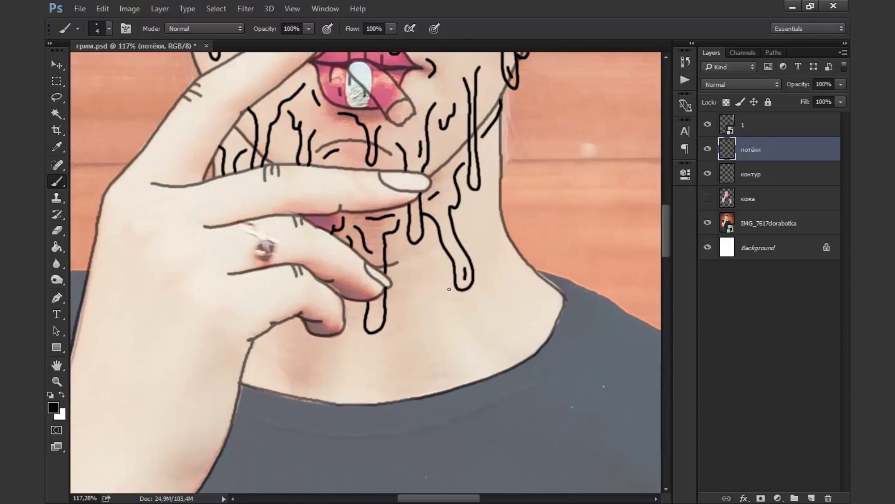
{"action": "scroll", "coordinate": [452, 220], "scroll_direction": "right", "scroll_amount": 2}
Step: Extend a neck drip and add a hook drip with a short dash
{"action": "left_click_drag", "start_coordinate": [479, 166], "coordinate": [485, 196]}
{"action": "scroll", "coordinate": [485, 196], "scroll_direction": "down", "scroll_amount": 2}
{"action": "scroll", "coordinate": [485, 196], "scroll_direction": "down", "scroll_amount": 2}
{"action": "mouse_move", "coordinate": [389, 204]}
{"action": "left_mouse_down"}
{"action": "mouse_move", "coordinate": [369, 234]}
{"action": "mouse_move", "coordinate": [379, 252]}
{"action": "left_mouse_up"}
{"action": "scroll", "coordinate": [383, 253], "scroll_direction": "down", "scroll_amount": 3}
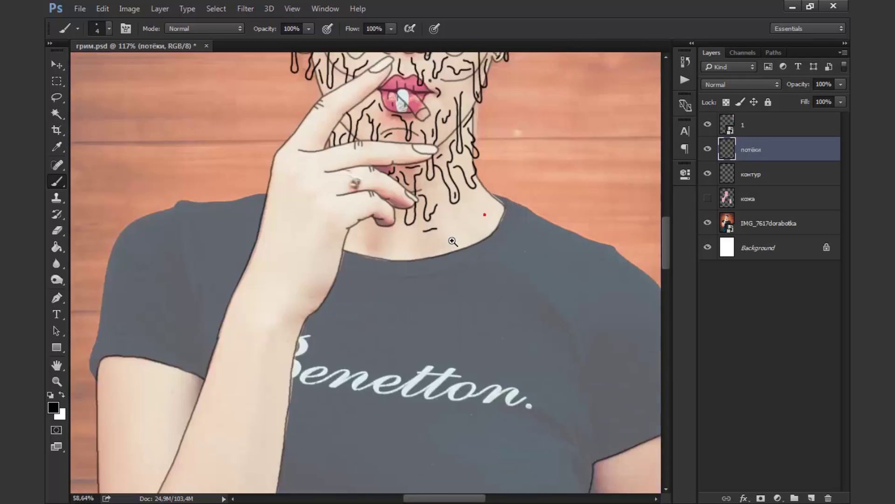
{"action": "scroll", "coordinate": [517, 192], "scroll_direction": "up", "scroll_amount": 2}
{"action": "scroll", "coordinate": [488, 184], "scroll_direction": "down", "scroll_amount": 2}
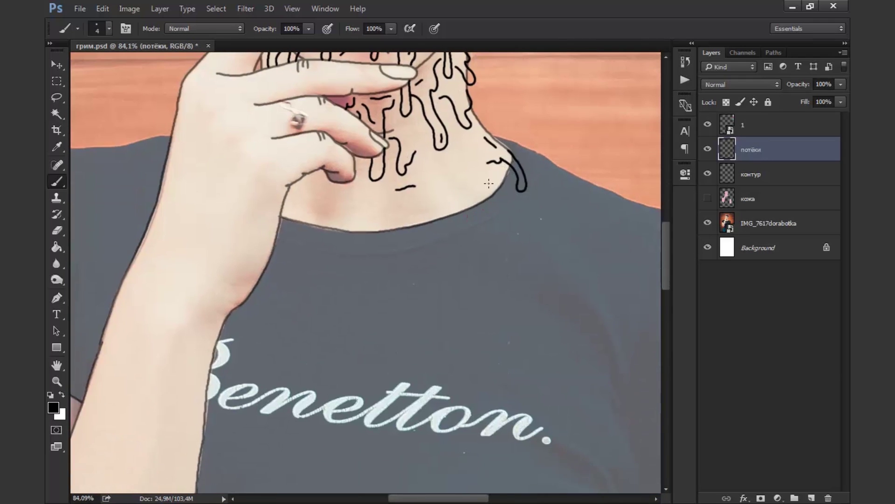
Step: Paint long drips running from the neck down onto the shirt
{"action": "left_click_drag", "start_coordinate": [508, 202], "coordinate": [536, 221]}
{"action": "left_click_drag", "start_coordinate": [342, 215], "coordinate": [309, 305]}
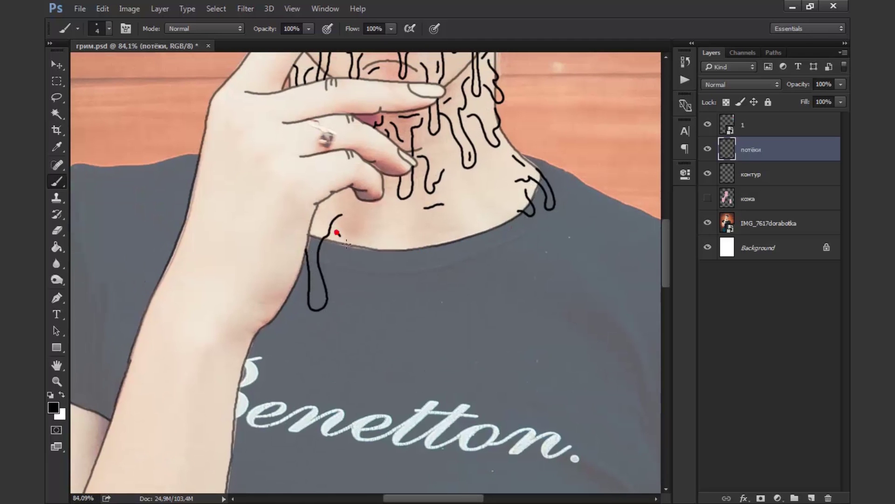
{"action": "scroll", "coordinate": [391, 238], "scroll_direction": "down", "scroll_amount": 1}
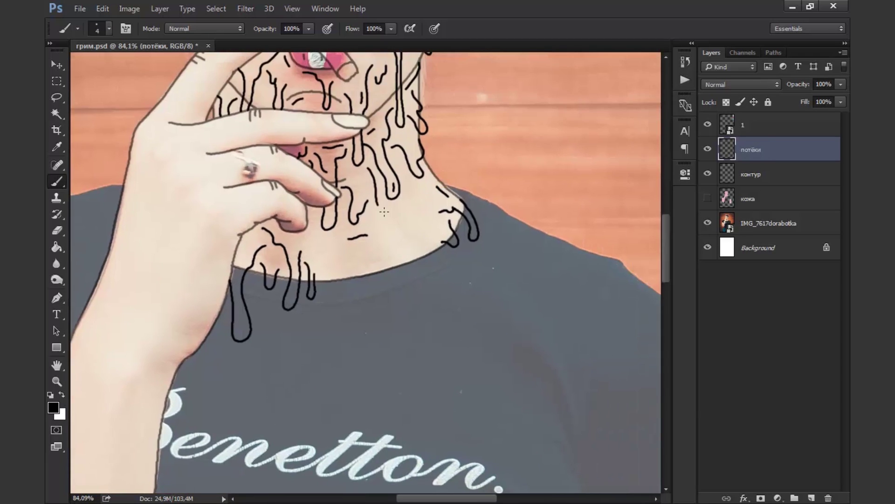
{"action": "scroll", "coordinate": [421, 260], "scroll_direction": "down", "scroll_amount": 1}
{"action": "scroll", "coordinate": [421, 259], "scroll_direction": "up", "scroll_amount": 1}
{"action": "mouse_move", "coordinate": [333, 292]}
{"action": "left_mouse_down"}
{"action": "mouse_move", "coordinate": [357, 287]}
{"action": "mouse_move", "coordinate": [334, 277]}
{"action": "left_mouse_up"}
{"action": "left_click_drag", "start_coordinate": [403, 212], "coordinate": [380, 303]}
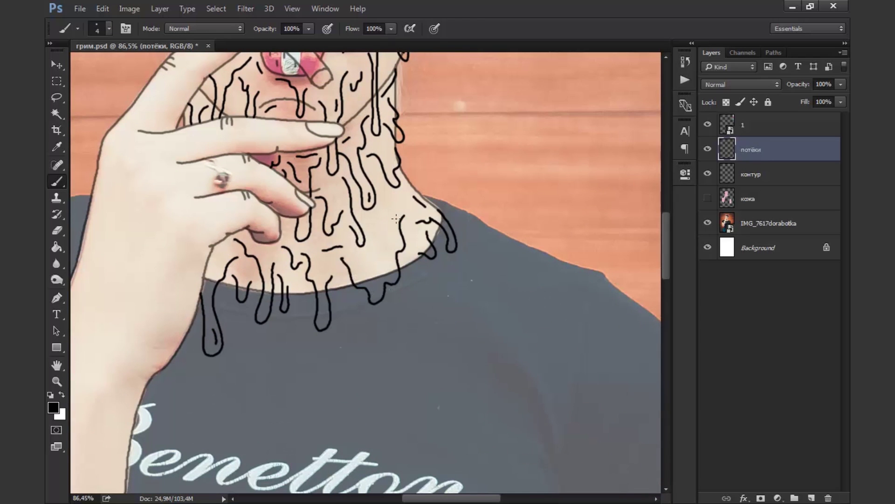
{"action": "scroll", "coordinate": [420, 233], "scroll_direction": "down", "scroll_amount": 3}
{"action": "scroll", "coordinate": [506, 206], "scroll_direction": "up", "scroll_amount": 2}
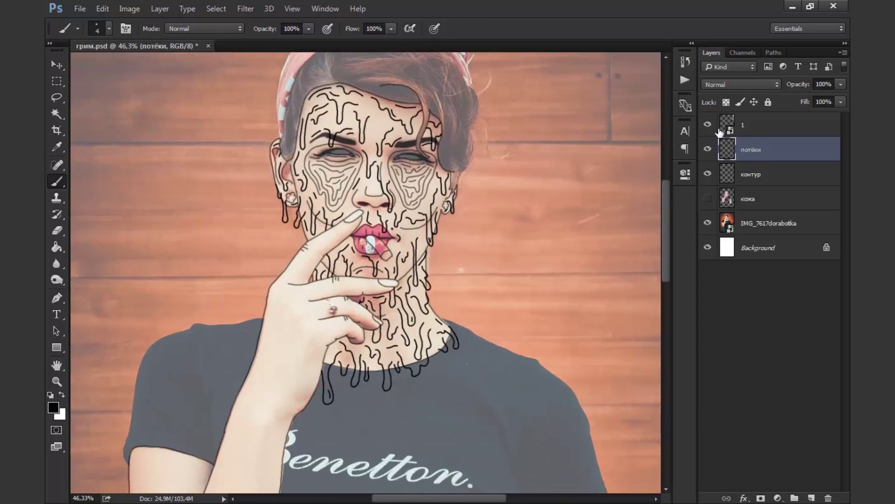
Step: Hide the IMG_7617dorabotka photo, select the контур layer, and set a 10 px Eraser
{"action": "left_click", "coordinate": [709, 223]}
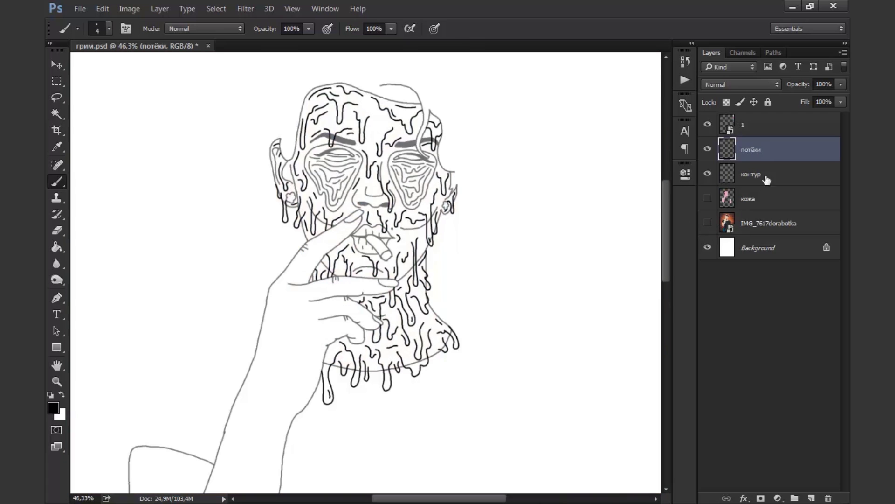
{"action": "left_click", "coordinate": [774, 174]}
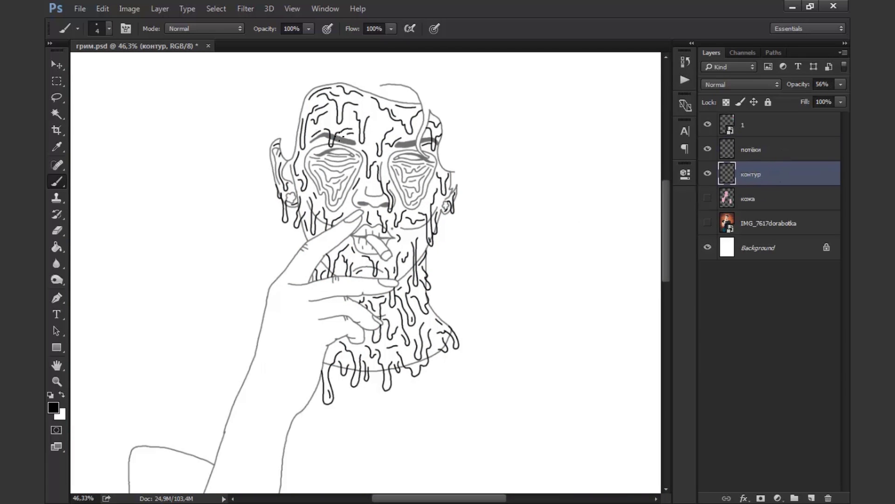
{"action": "scroll", "coordinate": [336, 137], "scroll_direction": "up", "scroll_amount": 2}
{"action": "scroll", "coordinate": [337, 136], "scroll_direction": "up", "scroll_amount": 2}
{"action": "key", "text": "e"}
{"action": "right_click", "coordinate": [383, 226]}
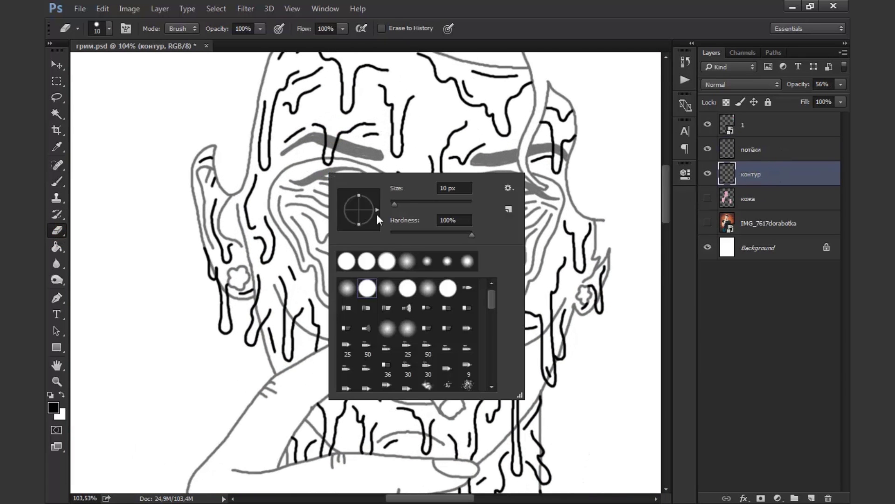
{"action": "left_click", "coordinate": [336, 133]}
Step: Zoom and pan around to inspect the black drips and grey outlines on white
{"action": "scroll", "coordinate": [341, 150], "scroll_direction": "up", "scroll_amount": 1}
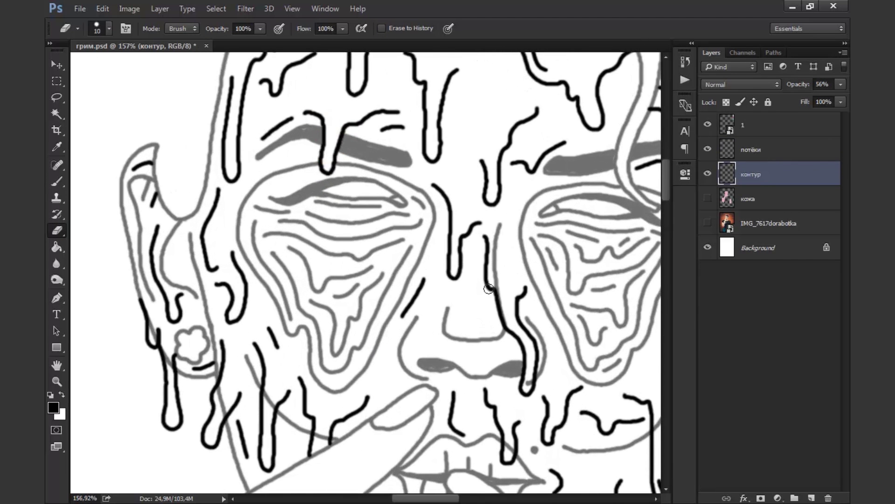
{"action": "scroll", "coordinate": [473, 298], "scroll_direction": "right", "scroll_amount": 3}
{"action": "scroll", "coordinate": [372, 238], "scroll_direction": "down", "scroll_amount": 2}
{"action": "scroll", "coordinate": [372, 238], "scroll_direction": "down", "scroll_amount": 3}
{"action": "scroll", "coordinate": [372, 239], "scroll_direction": "right", "scroll_amount": 2}
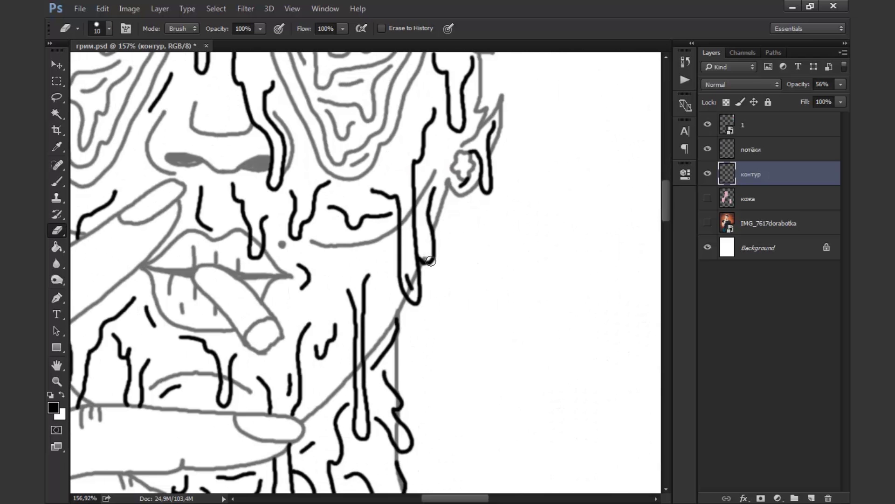
{"action": "scroll", "coordinate": [420, 233], "scroll_direction": "down", "scroll_amount": 4}
{"action": "scroll", "coordinate": [428, 294], "scroll_direction": "up", "scroll_amount": 2}
{"action": "scroll", "coordinate": [373, 289], "scroll_direction": "left", "scroll_amount": 2}
{"action": "scroll", "coordinate": [326, 289], "scroll_direction": "up", "scroll_amount": 3}
{"action": "scroll", "coordinate": [275, 288], "scroll_direction": "left", "scroll_amount": 3}
{"action": "scroll", "coordinate": [275, 288], "scroll_direction": "down", "scroll_amount": 4}
{"action": "scroll", "coordinate": [501, 273], "scroll_direction": "up", "scroll_amount": 2}
{"action": "scroll", "coordinate": [501, 274], "scroll_direction": "up", "scroll_amount": 2}
{"action": "scroll", "coordinate": [501, 274], "scroll_direction": "down", "scroll_amount": 2}
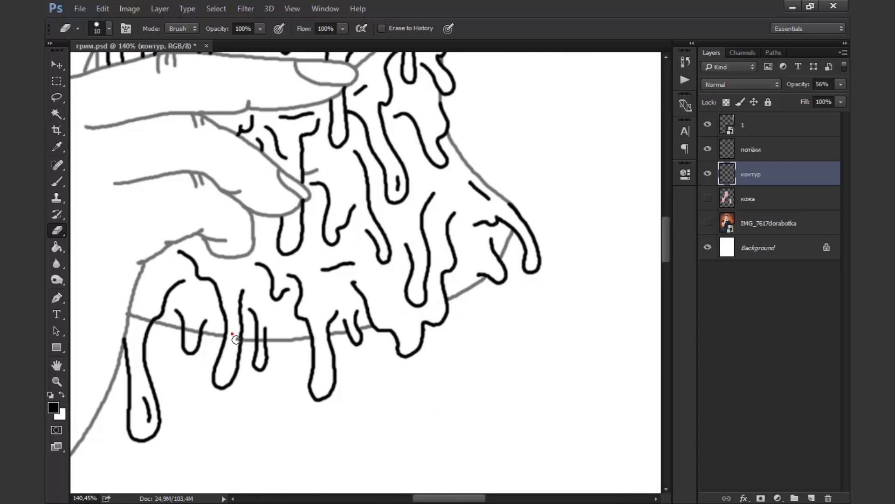
{"action": "scroll", "coordinate": [466, 289], "scroll_direction": "down", "scroll_amount": 2}
{"action": "scroll", "coordinate": [458, 297], "scroll_direction": "down", "scroll_amount": 2}
{"action": "scroll", "coordinate": [458, 296], "scroll_direction": "down", "scroll_amount": 2}
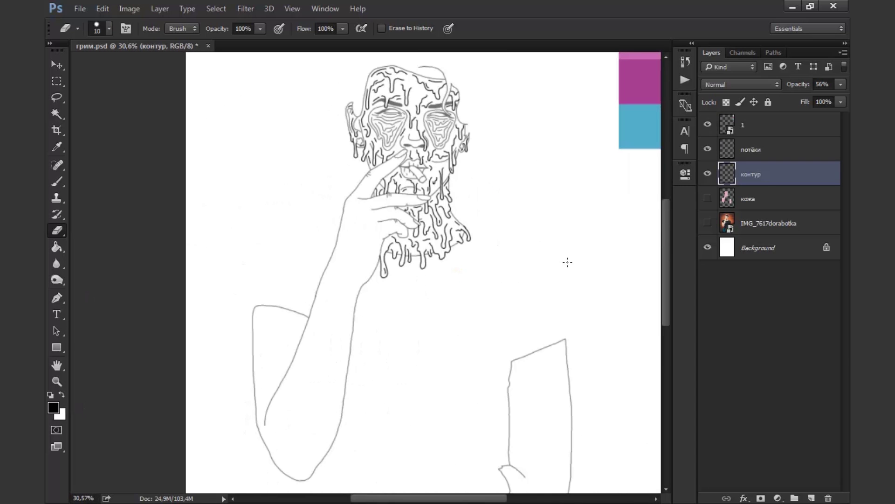
Step: Add a new layer above потёки named 'потёки на руках'
{"action": "key", "text": "alt+bracketright"}
{"action": "left_click", "coordinate": [811, 498]}
{"action": "double_click", "coordinate": [757, 150]}
{"action": "type", "text": "потёки на руках"}
{"action": "key", "text": "Return"}
Step: Show the photo again and paint black drip lines on the fingers with the Brush
{"action": "left_click", "coordinate": [707, 248]}
{"action": "key", "text": "b"}
{"action": "scroll", "coordinate": [420, 210], "scroll_direction": "up", "scroll_amount": 4}
{"action": "left_click_drag", "start_coordinate": [425, 194], "coordinate": [418, 231]}
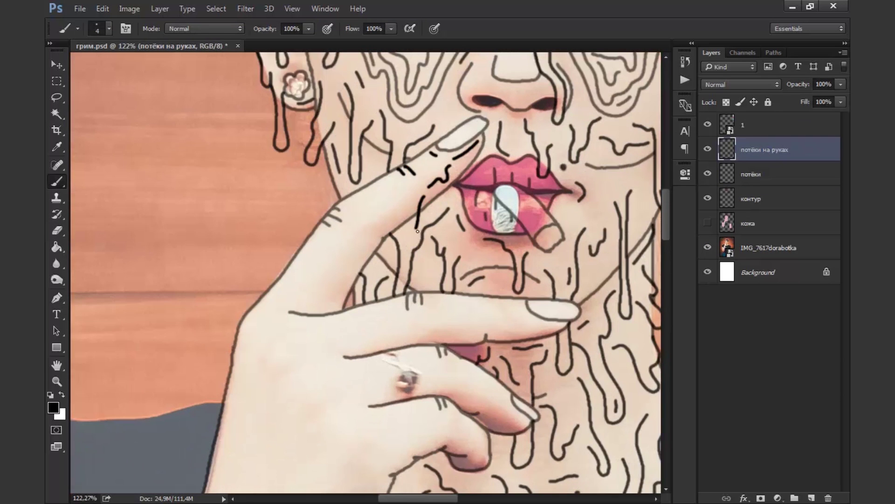
{"action": "scroll", "coordinate": [503, 282], "scroll_direction": "down", "scroll_amount": 5}
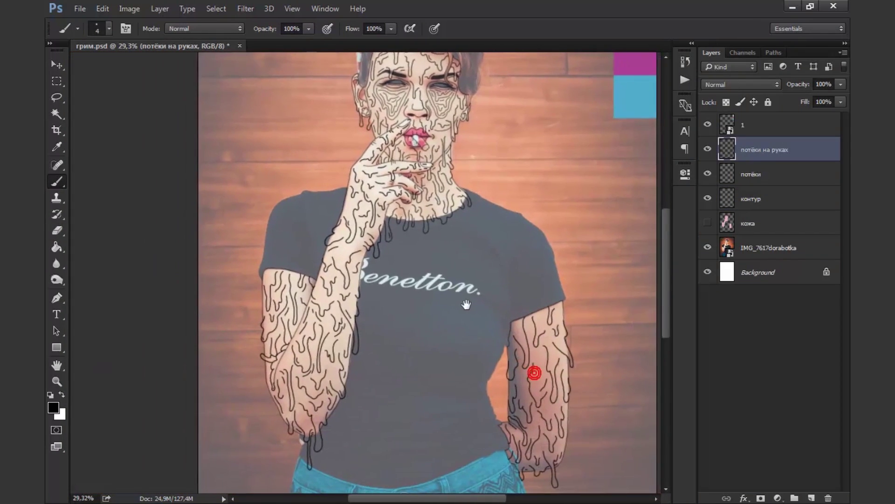
Step: Show and select the кожа layer, sample the pink skin colour, and enlarge the brush
{"action": "left_click", "coordinate": [782, 220]}
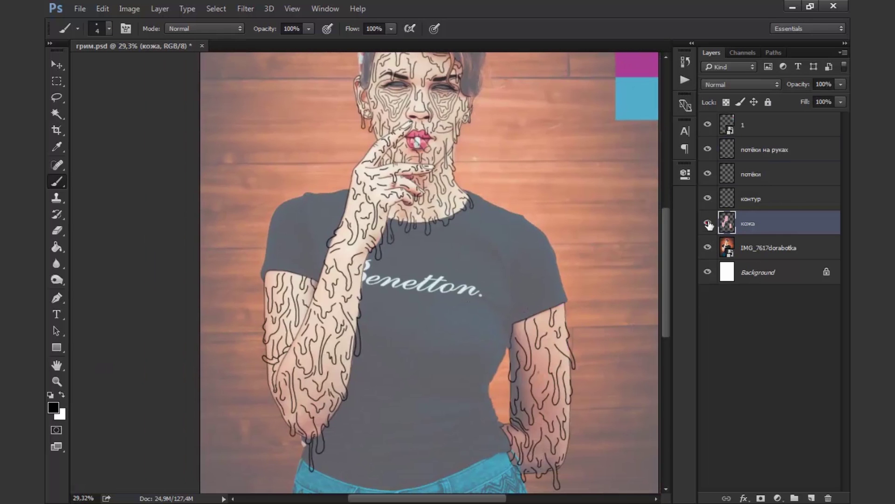
{"action": "left_click", "coordinate": [708, 223]}
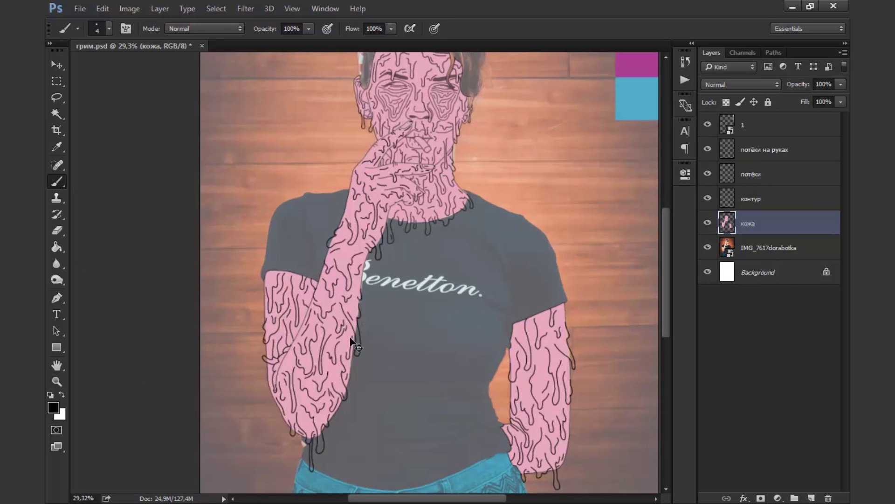
{"action": "scroll", "coordinate": [360, 340], "scroll_direction": "up", "scroll_amount": 3, "text": "alt"}
{"action": "scroll", "coordinate": [401, 303], "scroll_direction": "up", "scroll_amount": 2, "text": "alt"}
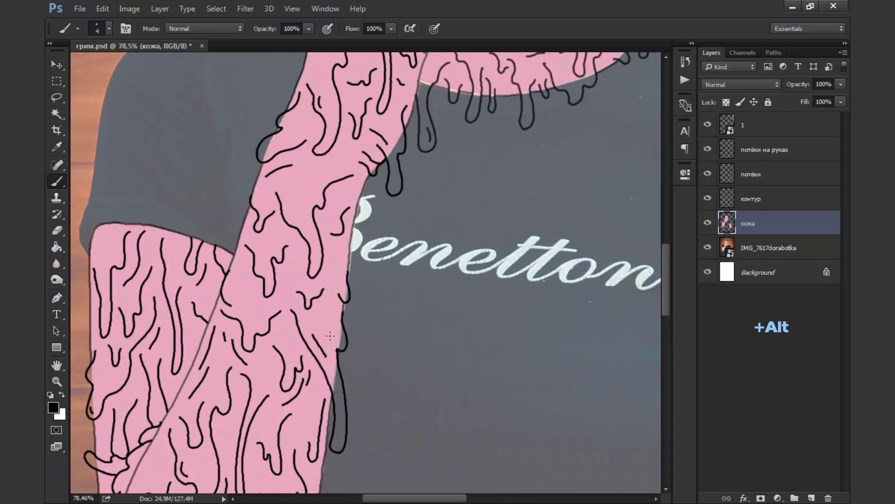
{"action": "left_click", "coordinate": [335, 341], "text": "alt"}
{"action": "right_click", "coordinate": [330, 277]}
{"action": "key", "text": "Return"}
{"action": "scroll", "coordinate": [388, 320], "scroll_direction": "up", "scroll_amount": 2, "text": "alt"}
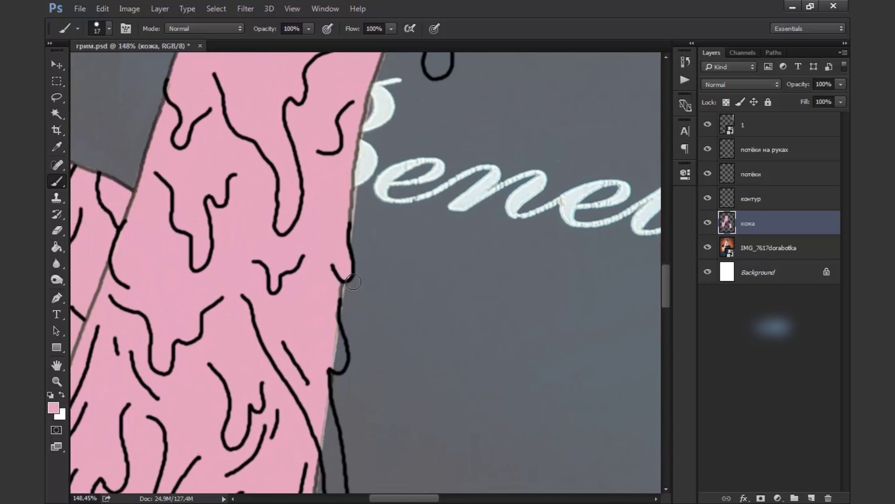
{"action": "scroll", "coordinate": [368, 289], "scroll_direction": "down", "scroll_amount": 2}
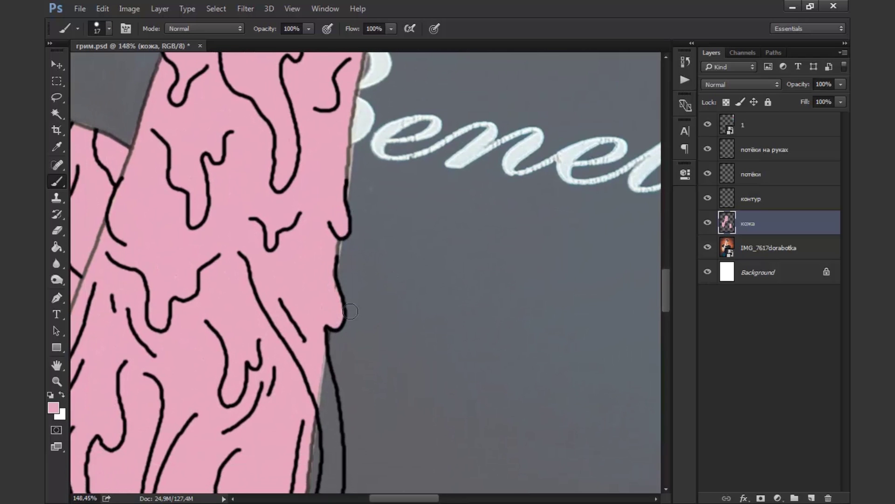
Step: Hide the photo and brush pink into the white gaps along the arm outline and drips
{"action": "left_click", "coordinate": [708, 247]}
{"action": "mouse_move", "coordinate": [426, 326]}
{"action": "left_mouse_down"}
{"action": "mouse_move", "coordinate": [433, 264]}
{"action": "mouse_move", "coordinate": [416, 230]}
{"action": "left_mouse_up"}
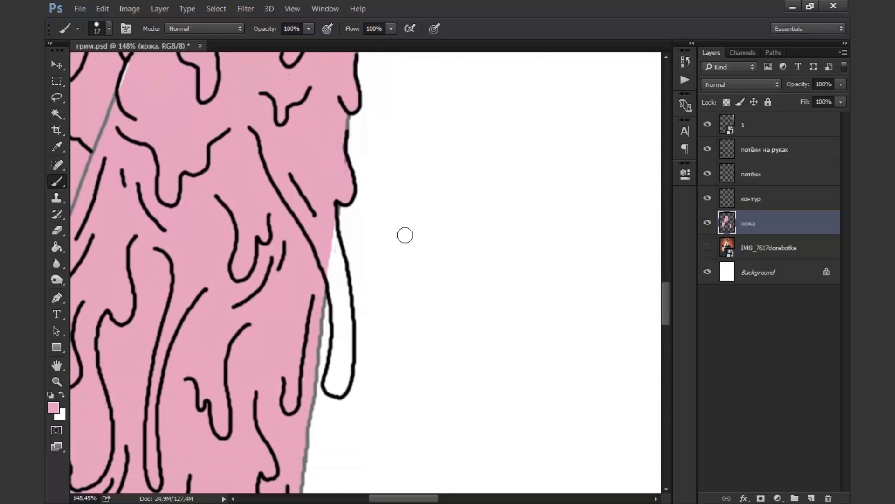
{"action": "mouse_move", "coordinate": [330, 222]}
{"action": "left_mouse_down"}
{"action": "mouse_move", "coordinate": [336, 343]}
{"action": "mouse_move", "coordinate": [428, 282]}
{"action": "mouse_move", "coordinate": [404, 273]}
{"action": "mouse_move", "coordinate": [411, 243]}
{"action": "left_mouse_up"}
{"action": "left_click_drag", "start_coordinate": [332, 261], "coordinate": [328, 345]}
{"action": "key", "text": "bracketleft"}
{"action": "key", "text": "bracketleft"}
{"action": "left_click_drag", "start_coordinate": [294, 298], "coordinate": [293, 420]}
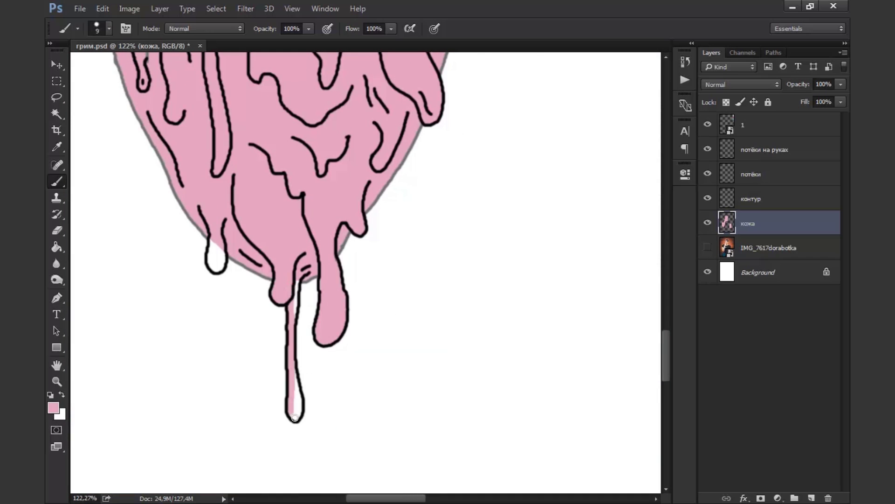
{"action": "scroll", "coordinate": [321, 313], "scroll_direction": "down", "scroll_amount": 2}
{"action": "left_click_drag", "start_coordinate": [321, 312], "coordinate": [322, 338]}
{"action": "scroll", "coordinate": [296, 320], "scroll_direction": "up", "scroll_amount": 10}
{"action": "scroll", "coordinate": [454, 270], "scroll_direction": "up", "scroll_amount": 2}
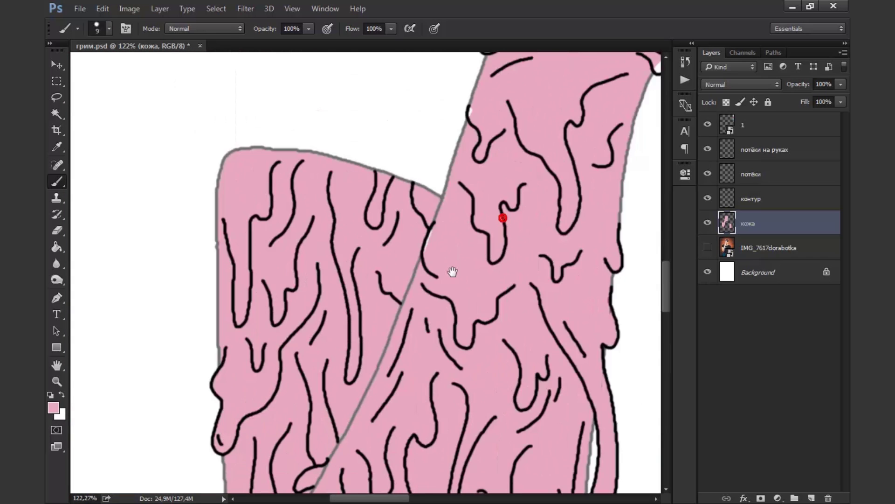
{"action": "scroll", "coordinate": [397, 246], "scroll_direction": "up", "scroll_amount": 5}
{"action": "scroll", "coordinate": [397, 246], "scroll_direction": "up", "scroll_amount": 2}
{"action": "scroll", "coordinate": [397, 247], "scroll_direction": "right", "scroll_amount": 4}
Step: Fill the white drips under the arm and on the neck with pink
{"action": "left_click_drag", "start_coordinate": [450, 394], "coordinate": [451, 345]}
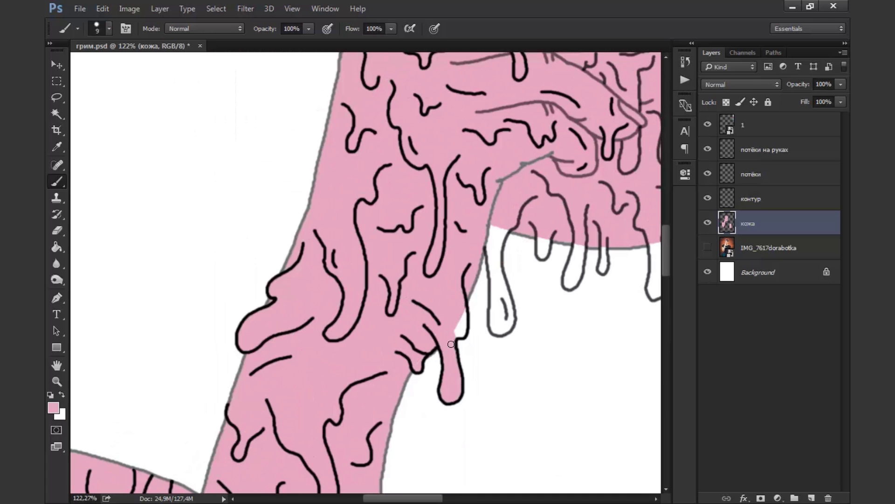
{"action": "scroll", "coordinate": [451, 344], "scroll_direction": "right", "scroll_amount": 3}
{"action": "left_click_drag", "start_coordinate": [405, 374], "coordinate": [407, 271]}
{"action": "scroll", "coordinate": [407, 280], "scroll_direction": "up", "scroll_amount": 3}
{"action": "left_click_drag", "start_coordinate": [434, 366], "coordinate": [434, 326]}
{"action": "left_click_drag", "start_coordinate": [465, 352], "coordinate": [469, 343]}
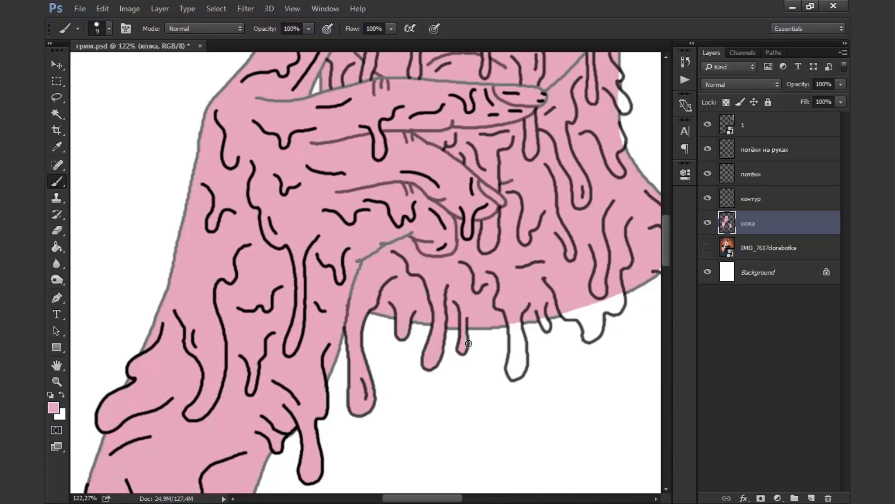
{"action": "scroll", "coordinate": [468, 344], "scroll_direction": "right", "scroll_amount": 3}
{"action": "scroll", "coordinate": [443, 327], "scroll_direction": "right", "scroll_amount": 3}
{"action": "scroll", "coordinate": [385, 321], "scroll_direction": "up", "scroll_amount": 3}
{"action": "scroll", "coordinate": [385, 321], "scroll_direction": "right", "scroll_amount": 2}
{"action": "left_click_drag", "start_coordinate": [385, 321], "coordinate": [394, 354]}
{"action": "scroll", "coordinate": [396, 303], "scroll_direction": "up", "scroll_amount": 3}
{"action": "scroll", "coordinate": [411, 279], "scroll_direction": "up", "scroll_amount": 3}
{"action": "scroll", "coordinate": [434, 256], "scroll_direction": "up", "scroll_amount": 2}
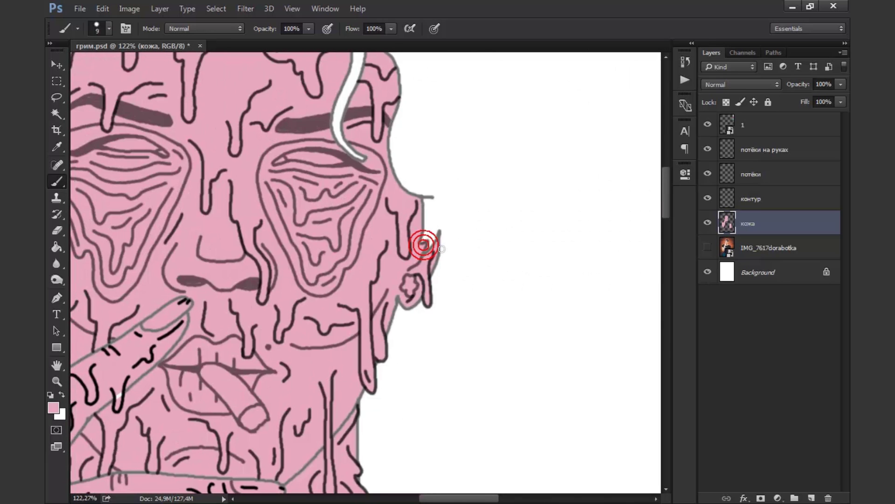
{"action": "scroll", "coordinate": [441, 248], "scroll_direction": "left", "scroll_amount": 6}
{"action": "scroll", "coordinate": [295, 299], "scroll_direction": "up", "scroll_amount": 1}
Step: Paint the drips by the ear pink and erase the pink spill around the earring
{"action": "left_click_drag", "start_coordinate": [295, 298], "coordinate": [343, 368]}
{"action": "key", "text": "e"}
{"action": "left_click_drag", "start_coordinate": [317, 299], "coordinate": [329, 308]}
{"action": "scroll", "coordinate": [419, 209], "scroll_direction": "right", "scroll_amount": 6}
{"action": "scroll", "coordinate": [419, 210], "scroll_direction": "down", "scroll_amount": 2}
Step: Paint the white drip at the hand pink, then make the контур outline layer active
{"action": "key", "text": "b"}
{"action": "scroll", "coordinate": [420, 209], "scroll_direction": "down", "scroll_amount": 2}
{"action": "scroll", "coordinate": [476, 296], "scroll_direction": "down", "scroll_amount": 10}
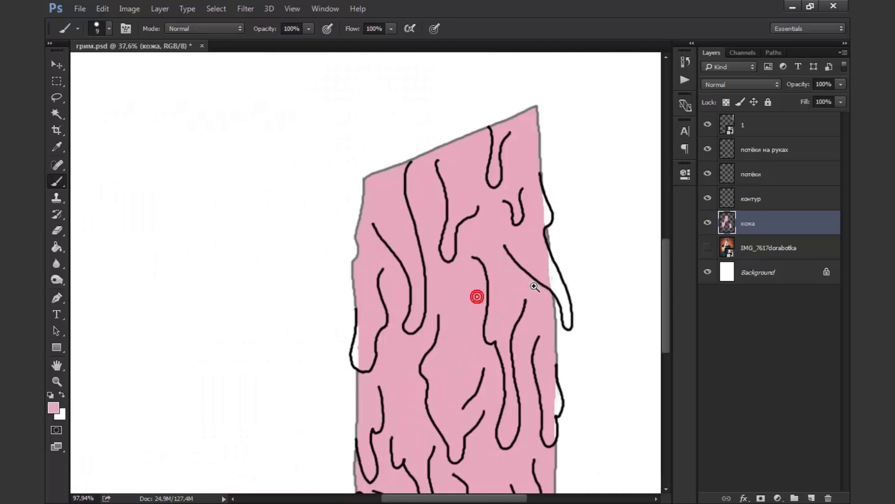
{"action": "scroll", "coordinate": [347, 283], "scroll_direction": "right", "scroll_amount": 3}
{"action": "scroll", "coordinate": [412, 200], "scroll_direction": "down", "scroll_amount": 2}
{"action": "scroll", "coordinate": [258, 379], "scroll_direction": "down", "scroll_amount": 4}
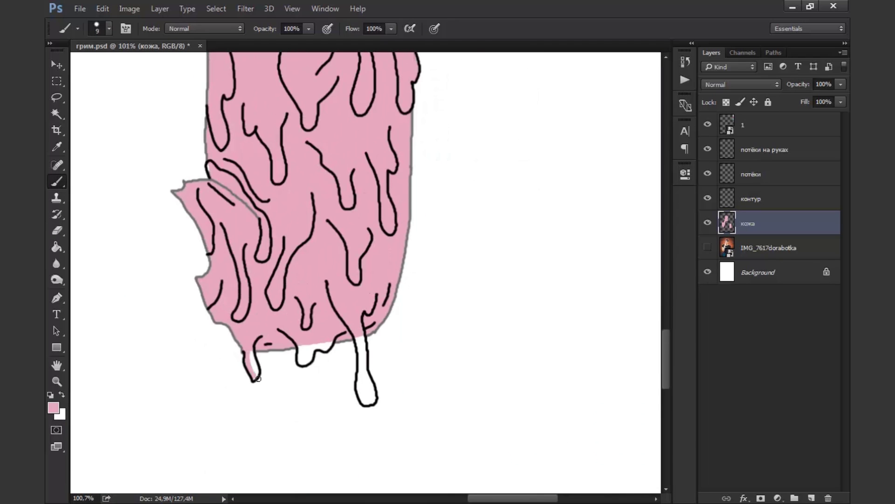
{"action": "scroll", "coordinate": [309, 348], "scroll_direction": "down", "scroll_amount": 2}
{"action": "left_click_drag", "start_coordinate": [363, 289], "coordinate": [366, 350]}
{"action": "scroll", "coordinate": [376, 309], "scroll_direction": "down", "scroll_amount": 3}
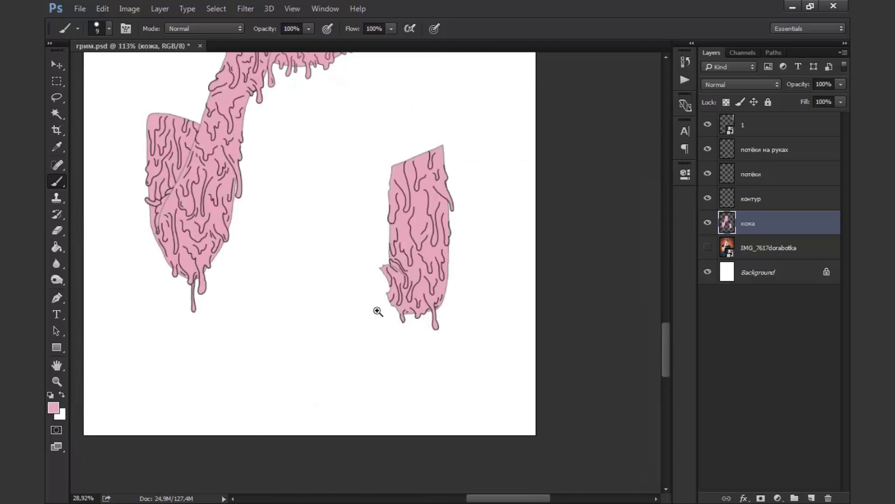
{"action": "scroll", "coordinate": [375, 309], "scroll_direction": "down", "scroll_amount": 2}
{"action": "key", "text": "alt+bracketright"}
{"action": "key", "text": "alt+bracketright"}
{"action": "key", "text": "alt+bracketright"}
{"action": "key", "text": "alt+bracketleft"}
{"action": "key", "text": "alt+bracketleft"}
Step: Show the photo layer again and tag the контур and both drip layers violet
{"action": "left_click", "coordinate": [707, 247]}
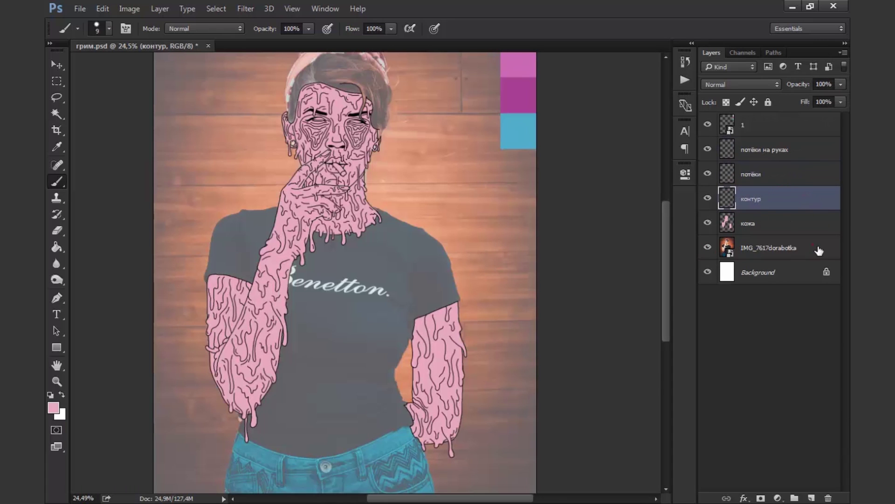
{"action": "left_click", "coordinate": [820, 250]}
{"action": "left_click", "coordinate": [840, 102]}
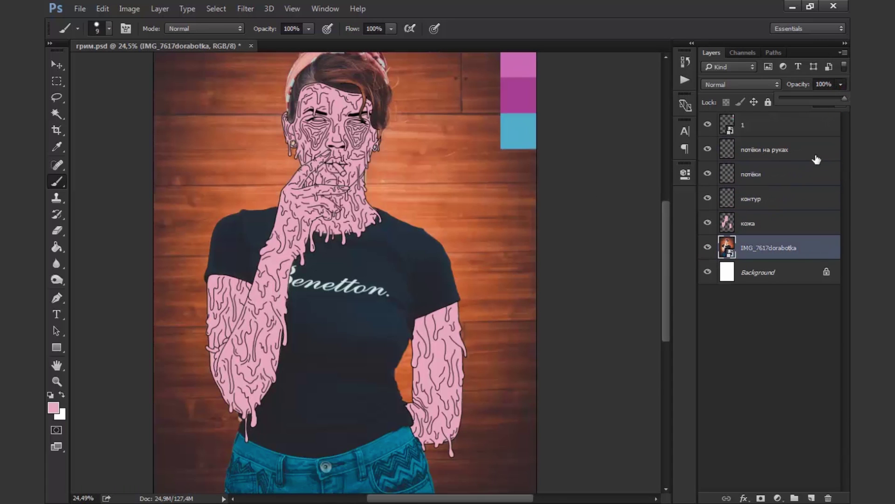
{"action": "left_click", "coordinate": [798, 202]}
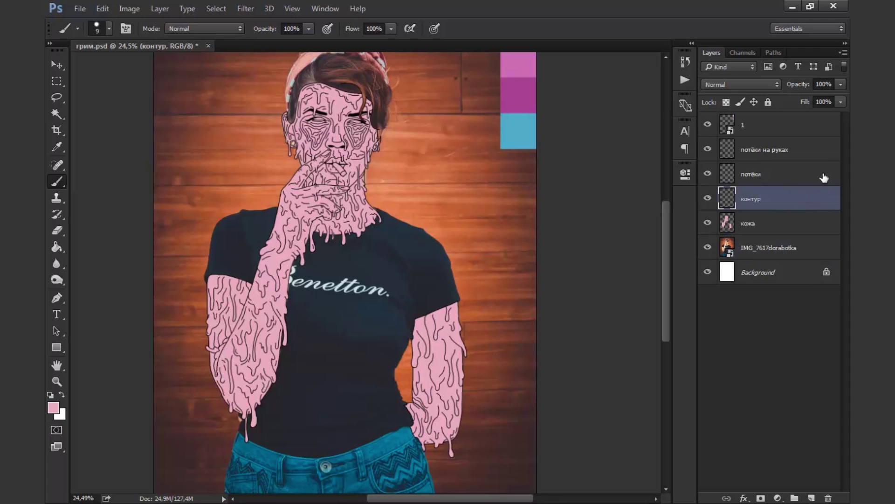
{"action": "left_click", "coordinate": [820, 149], "text": "shift"}
{"action": "right_click", "coordinate": [712, 207]}
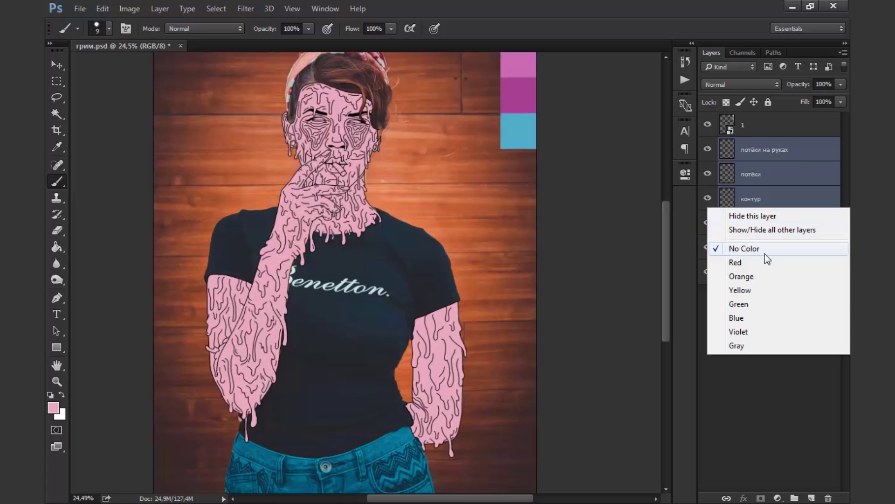
{"action": "left_click", "coordinate": [756, 332]}
Step: Add a new empty layer above кожа and name it 'доп цвет'
{"action": "left_click", "coordinate": [802, 232]}
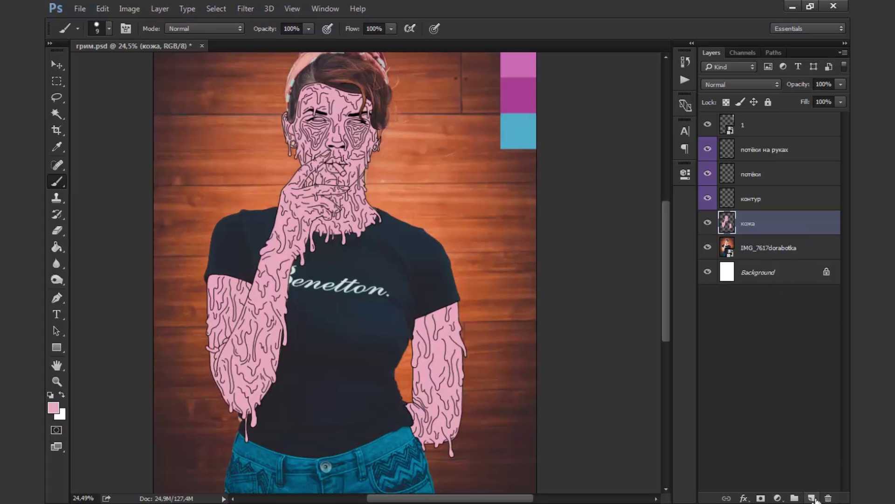
{"action": "left_click", "coordinate": [812, 498]}
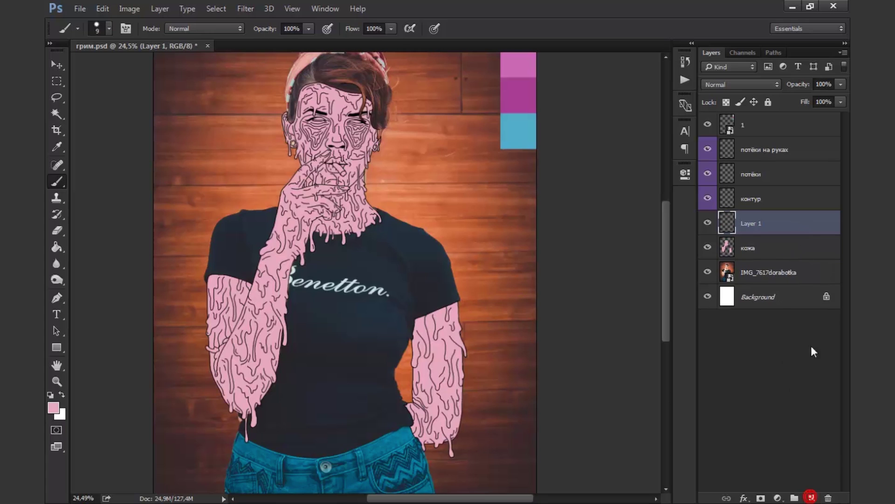
{"action": "double_click", "coordinate": [756, 225]}
{"action": "type", "text": "доп цв"}
{"action": "left_click", "coordinate": [809, 223]}
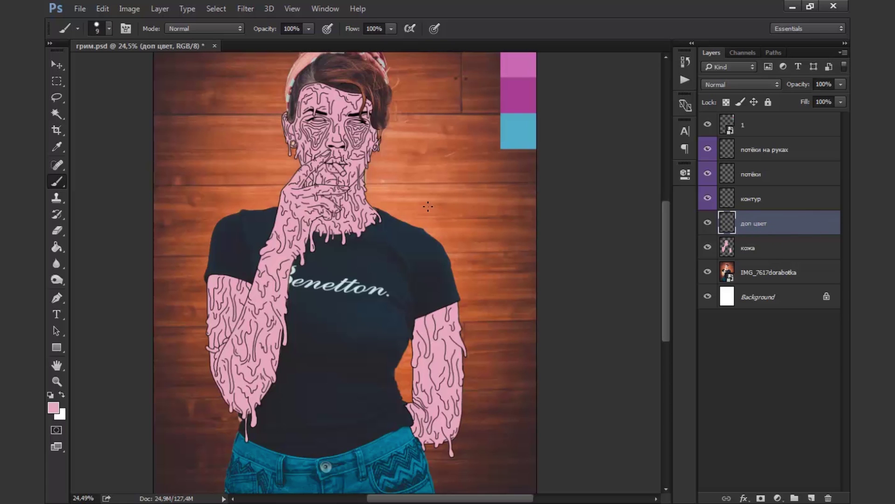
{"action": "scroll", "coordinate": [429, 206], "scroll_direction": "up", "scroll_amount": 3}
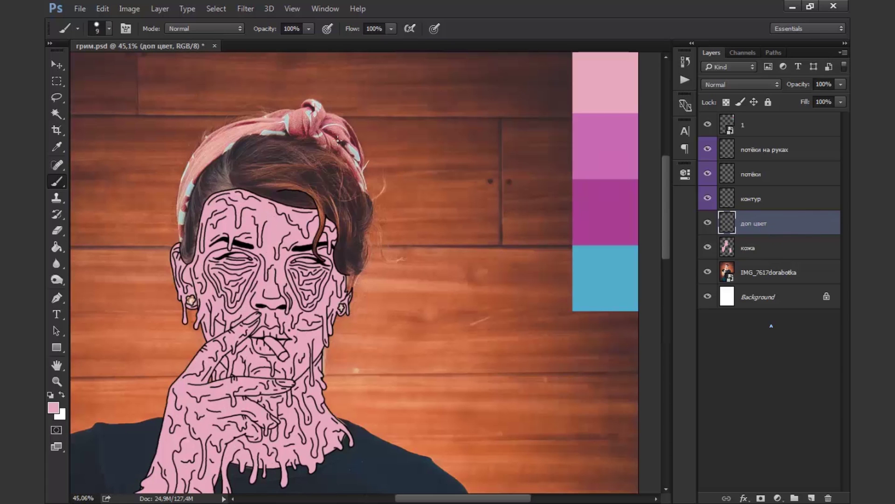
Step: Paint the first under-eye patch dark purple, extending it up to the eyelid
{"action": "left_click", "coordinate": [615, 217], "text": "alt"}
{"action": "right_click", "coordinate": [337, 275]}
{"action": "right_click", "coordinate": [334, 279]}
{"action": "left_click_drag", "start_coordinate": [303, 368], "coordinate": [345, 401]}
{"action": "left_click_drag", "start_coordinate": [336, 346], "coordinate": [368, 327]}
{"action": "left_click_drag", "start_coordinate": [378, 289], "coordinate": [336, 304]}
{"action": "mouse_move", "coordinate": [261, 242]}
{"action": "left_mouse_down"}
{"action": "mouse_move", "coordinate": [378, 290]}
{"action": "mouse_move", "coordinate": [396, 233]}
{"action": "mouse_move", "coordinate": [405, 282]}
{"action": "left_mouse_up"}
{"action": "key", "text": "bracketleft"}
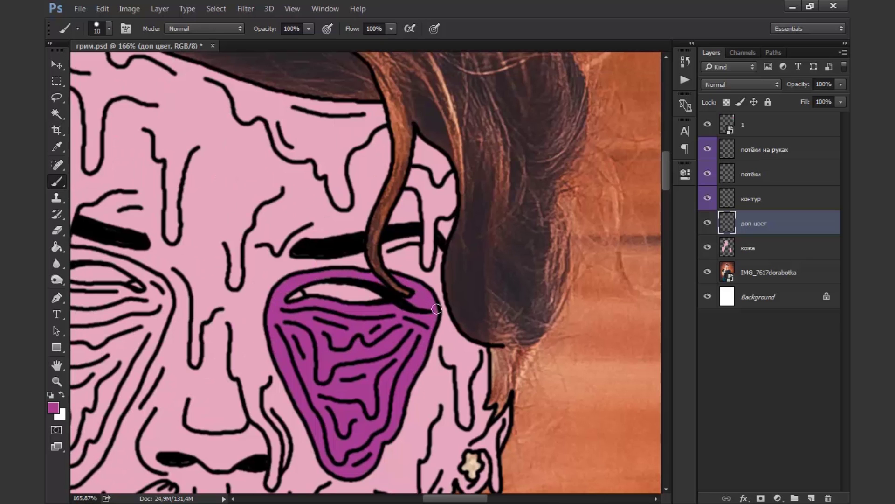
{"action": "scroll", "coordinate": [439, 315], "scroll_direction": "down", "scroll_amount": 2}
Step: Paint the second eye patch purple with a smaller brush, including its outer edge
{"action": "left_click_drag", "start_coordinate": [220, 172], "coordinate": [149, 247]}
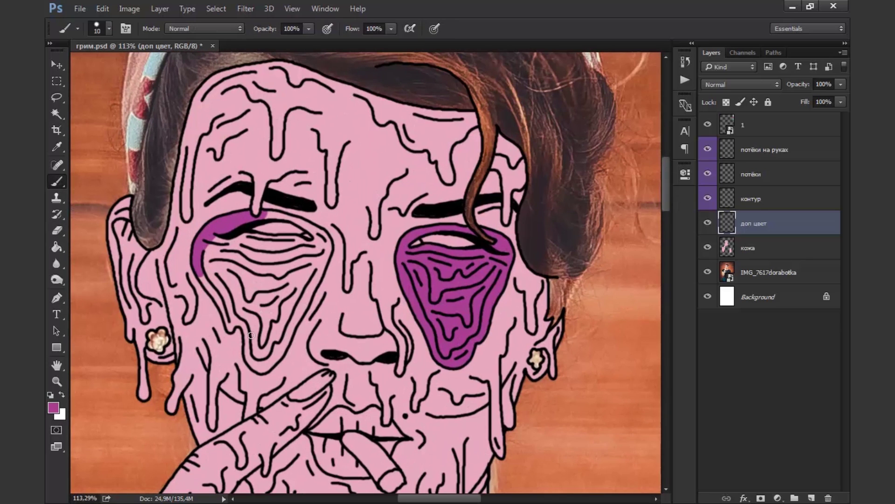
{"action": "mouse_move", "coordinate": [206, 280]}
{"action": "left_mouse_down"}
{"action": "mouse_move", "coordinate": [248, 332]}
{"action": "mouse_move", "coordinate": [318, 258]}
{"action": "left_mouse_up"}
{"action": "scroll", "coordinate": [262, 336], "scroll_direction": "down", "scroll_amount": 1}
{"action": "scroll", "coordinate": [318, 257], "scroll_direction": "up", "scroll_amount": 3}
{"action": "mouse_move", "coordinate": [263, 266]}
{"action": "left_mouse_down"}
{"action": "mouse_move", "coordinate": [323, 297]}
{"action": "mouse_move", "coordinate": [261, 396]}
{"action": "left_mouse_up"}
{"action": "mouse_move", "coordinate": [210, 299]}
{"action": "left_mouse_down"}
{"action": "mouse_move", "coordinate": [279, 378]}
{"action": "mouse_move", "coordinate": [303, 317]}
{"action": "left_mouse_up"}
{"action": "scroll", "coordinate": [296, 304], "scroll_direction": "down", "scroll_amount": 5}
Step: Colour the fingernails purple
{"action": "right_click", "coordinate": [337, 270]}
{"action": "scroll", "coordinate": [354, 290], "scroll_direction": "up", "scroll_amount": 3}
{"action": "mouse_move", "coordinate": [373, 268]}
{"action": "left_mouse_down"}
{"action": "mouse_move", "coordinate": [345, 285]}
{"action": "mouse_move", "coordinate": [355, 295]}
{"action": "left_mouse_up"}
{"action": "scroll", "coordinate": [354, 295], "scroll_direction": "down", "scroll_amount": 4}
{"action": "left_click_drag", "start_coordinate": [420, 326], "coordinate": [480, 333]}
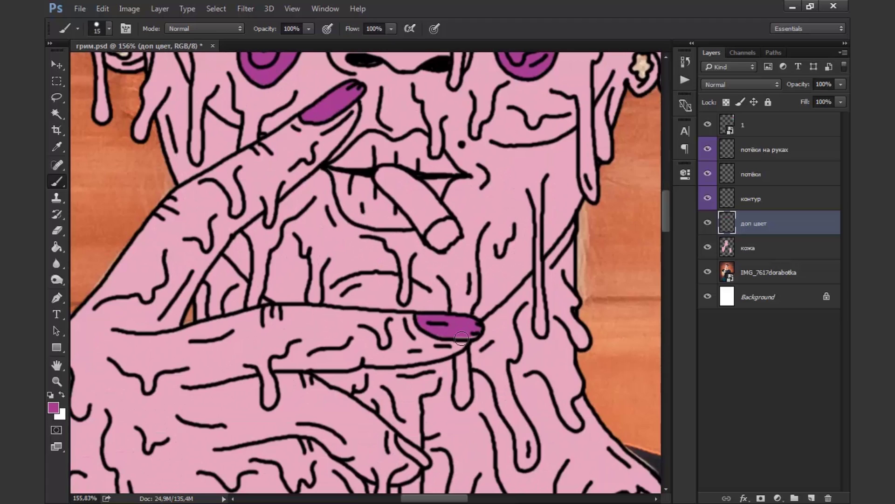
{"action": "scroll", "coordinate": [466, 331], "scroll_direction": "down", "scroll_amount": 3}
{"action": "left_click_drag", "start_coordinate": [375, 284], "coordinate": [406, 314]}
{"action": "scroll", "coordinate": [405, 314], "scroll_direction": "down", "scroll_amount": 5}
{"action": "scroll", "coordinate": [566, 295], "scroll_direction": "down", "scroll_amount": 2}
{"action": "left_click", "coordinate": [565, 294], "text": "alt"}
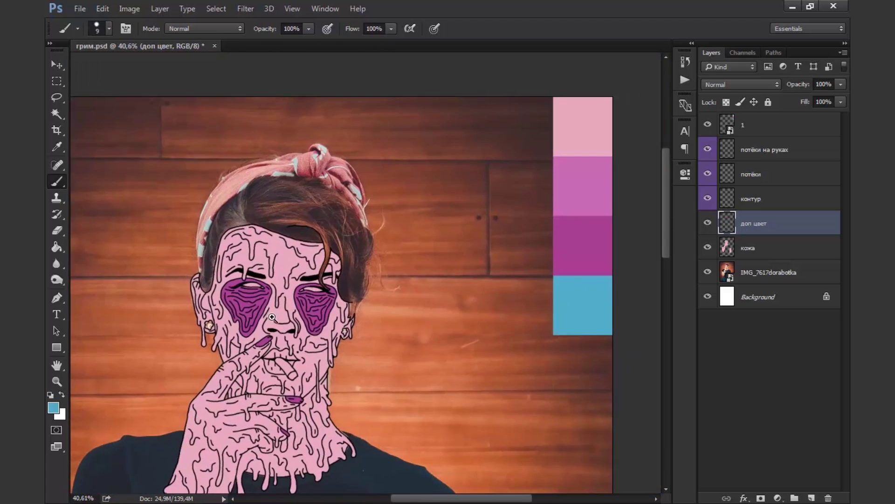
Step: Paint the lips and the earring blue
{"action": "scroll", "coordinate": [299, 271], "scroll_direction": "up", "scroll_amount": 6}
{"action": "mouse_move", "coordinate": [266, 280]}
{"action": "left_mouse_down"}
{"action": "mouse_move", "coordinate": [343, 286]}
{"action": "mouse_move", "coordinate": [346, 307]}
{"action": "left_mouse_up"}
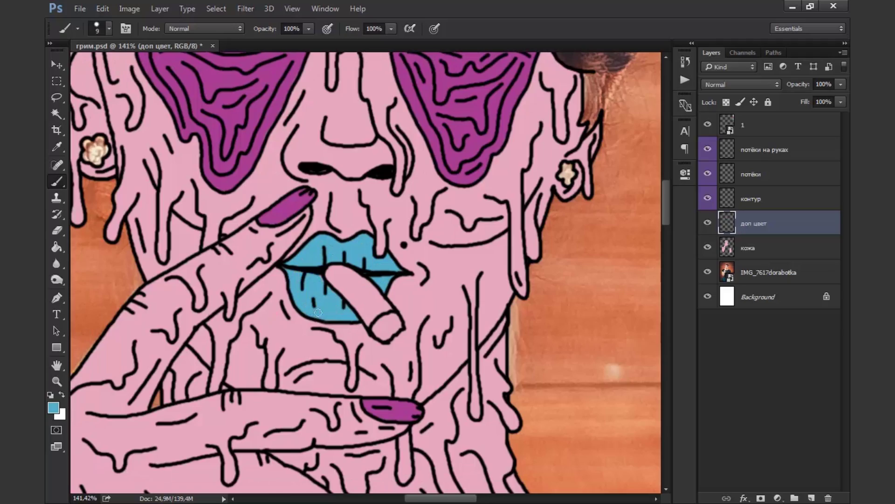
{"action": "scroll", "coordinate": [427, 316], "scroll_direction": "down", "scroll_amount": 4}
{"action": "scroll", "coordinate": [280, 240], "scroll_direction": "up", "scroll_amount": 3}
{"action": "left_click_drag", "start_coordinate": [273, 240], "coordinate": [281, 258]}
{"action": "scroll", "coordinate": [456, 273], "scroll_direction": "right", "scroll_amount": 5}
{"action": "scroll", "coordinate": [456, 273], "scroll_direction": "up", "scroll_amount": 1}
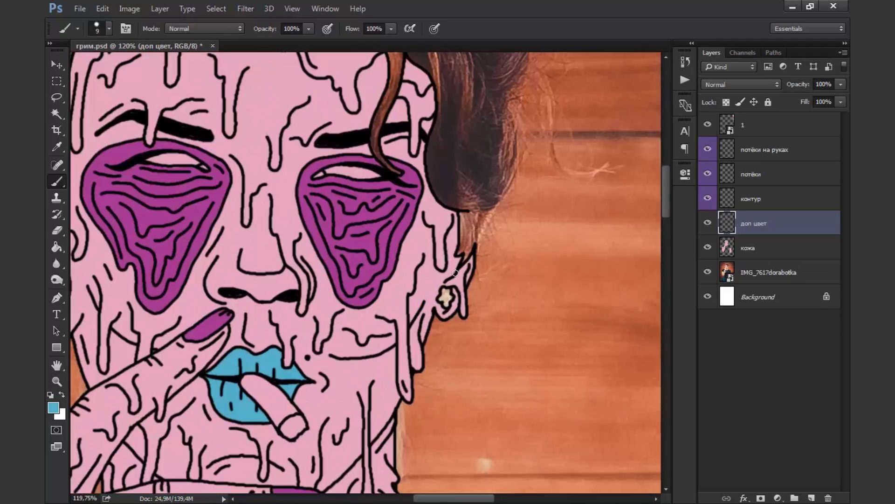
{"action": "scroll", "coordinate": [482, 308], "scroll_direction": "down", "scroll_amount": 6}
{"action": "scroll", "coordinate": [423, 323], "scroll_direction": "up", "scroll_amount": 2}
{"action": "scroll", "coordinate": [383, 308], "scroll_direction": "up", "scroll_amount": 2}
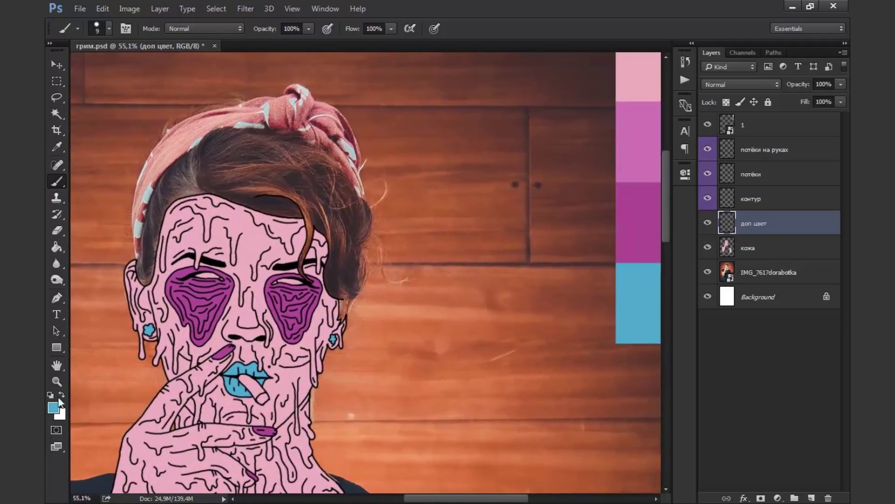
{"action": "scroll", "coordinate": [342, 295], "scroll_direction": "up", "scroll_amount": 3}
Step: Paint both eye whites and the cigarette white
{"action": "left_click_drag", "start_coordinate": [318, 297], "coordinate": [387, 308]}
{"action": "scroll", "coordinate": [289, 322], "scroll_direction": "up", "scroll_amount": 3}
{"action": "left_click_drag", "start_coordinate": [245, 317], "coordinate": [274, 325]}
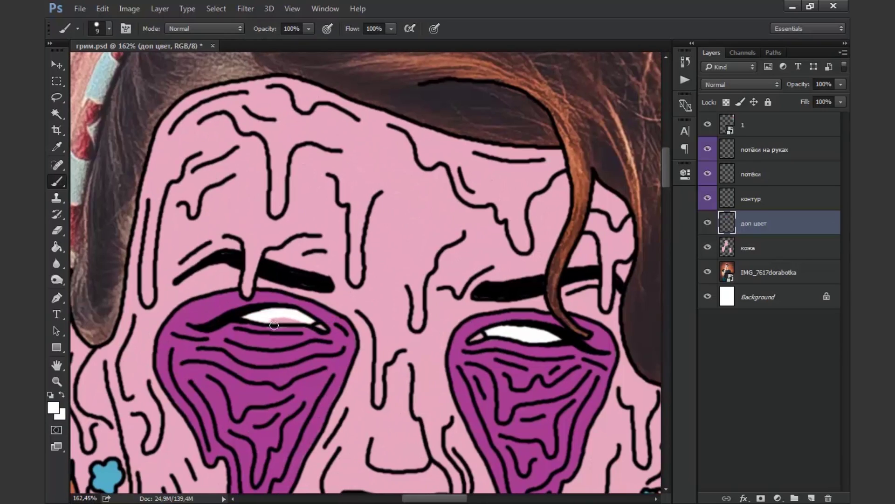
{"action": "scroll", "coordinate": [310, 344], "scroll_direction": "down", "scroll_amount": 5}
{"action": "scroll", "coordinate": [368, 290], "scroll_direction": "up", "scroll_amount": 4}
{"action": "mouse_move", "coordinate": [346, 256]}
{"action": "left_mouse_down"}
{"action": "mouse_move", "coordinate": [387, 296]}
{"action": "mouse_move", "coordinate": [362, 259]}
{"action": "mouse_move", "coordinate": [392, 299]}
{"action": "left_mouse_up"}
{"action": "scroll", "coordinate": [373, 280], "scroll_direction": "down", "scroll_amount": 4}
{"action": "scroll", "coordinate": [369, 274], "scroll_direction": "up", "scroll_amount": 5}
{"action": "scroll", "coordinate": [387, 303], "scroll_direction": "down", "scroll_amount": 2}
Step: Outline the cigarette's edge in black on the контур layer
{"action": "key", "text": "alt+bracketright"}
{"action": "right_click", "coordinate": [412, 305]}
{"action": "key", "text": "Escape"}
{"action": "key", "text": "d"}
{"action": "scroll", "coordinate": [401, 297], "scroll_direction": "up", "scroll_amount": 2}
{"action": "left_click_drag", "start_coordinate": [338, 249], "coordinate": [373, 285]}
{"action": "scroll", "coordinate": [376, 286], "scroll_direction": "up", "scroll_amount": 1}
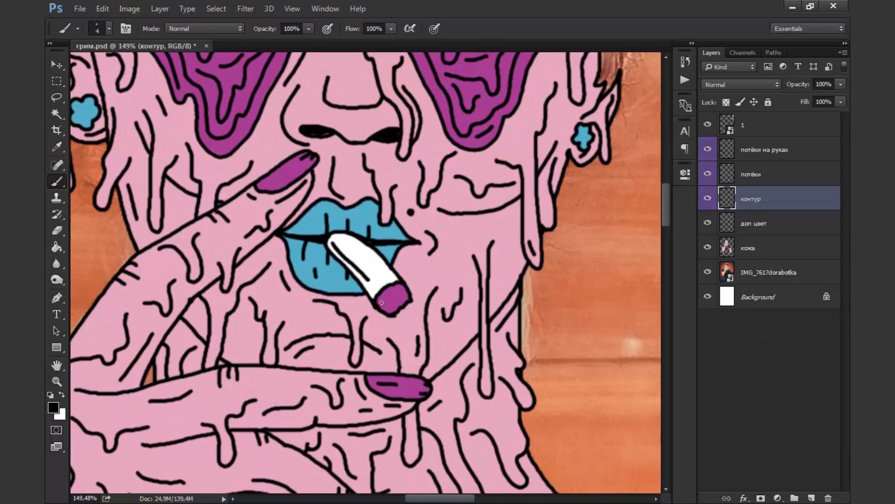
{"action": "scroll", "coordinate": [391, 281], "scroll_direction": "down", "scroll_amount": 3}
{"action": "scroll", "coordinate": [420, 256], "scroll_direction": "down", "scroll_amount": 1}
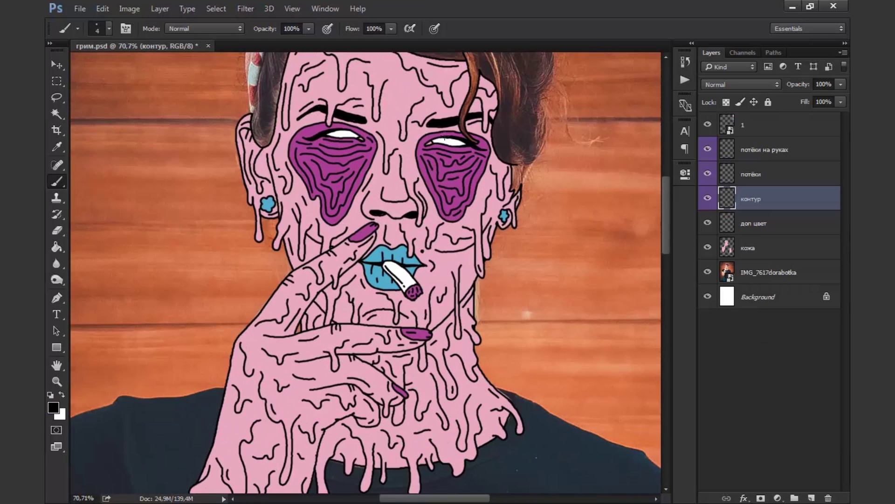
{"action": "scroll", "coordinate": [514, 210], "scroll_direction": "down", "scroll_amount": 2}
Step: On доп цвет, shade the finger gaps and neck edge purple with a 17 px brush
{"action": "key", "text": "alt+bracketleft"}
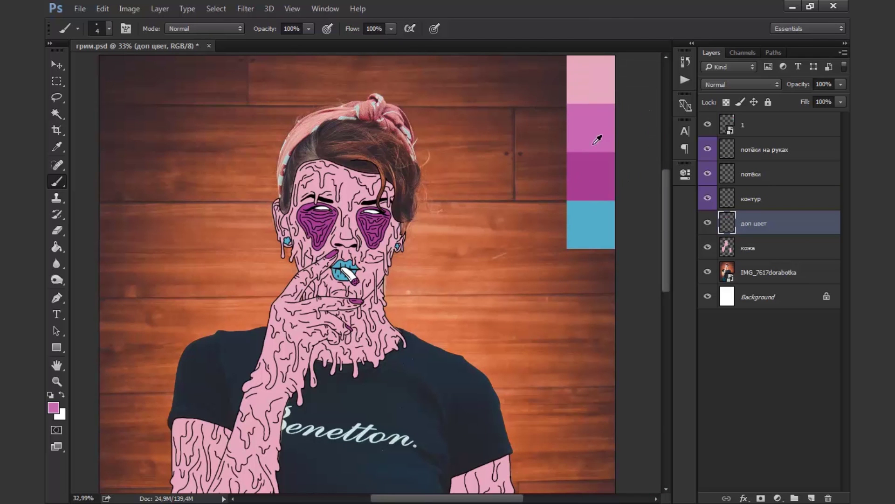
{"action": "right_click", "coordinate": [383, 246]}
{"action": "type", "text": "17"}
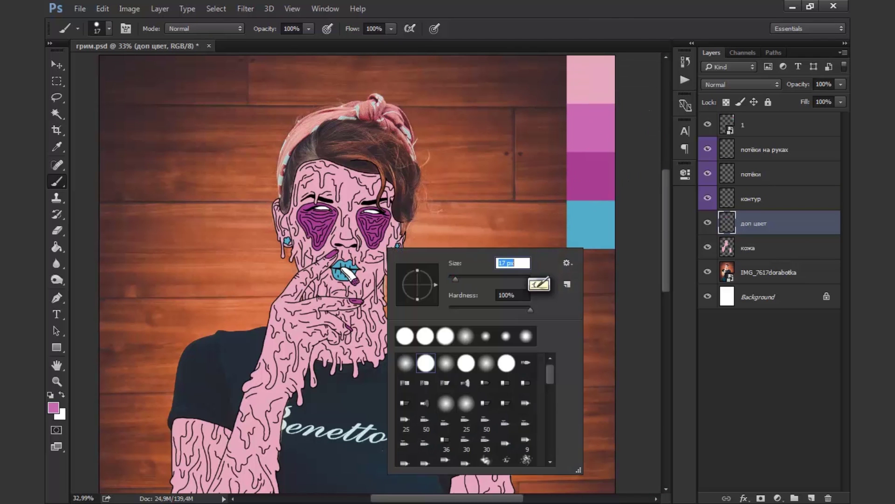
{"action": "key", "text": "Return"}
{"action": "scroll", "coordinate": [202, 291], "scroll_direction": "up", "scroll_amount": 3}
{"action": "scroll", "coordinate": [201, 291], "scroll_direction": "up", "scroll_amount": 2}
{"action": "left_click_drag", "start_coordinate": [209, 312], "coordinate": [214, 295]}
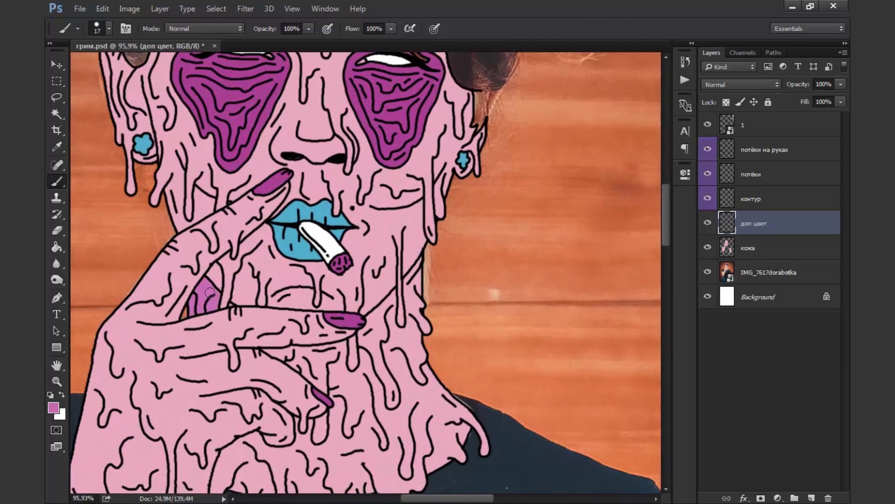
{"action": "scroll", "coordinate": [234, 308], "scroll_direction": "down", "scroll_amount": 1}
{"action": "left_click_drag", "start_coordinate": [420, 240], "coordinate": [402, 277]}
{"action": "scroll", "coordinate": [327, 303], "scroll_direction": "up", "scroll_amount": 1}
Step: Shade below the fingers and a diagonal band across the neck in light purple
{"action": "mouse_move", "coordinate": [252, 334]}
{"action": "left_mouse_down"}
{"action": "mouse_move", "coordinate": [330, 327]}
{"action": "mouse_move", "coordinate": [387, 264]}
{"action": "mouse_move", "coordinate": [387, 310]}
{"action": "left_mouse_up"}
{"action": "scroll", "coordinate": [387, 264], "scroll_direction": "down", "scroll_amount": 2}
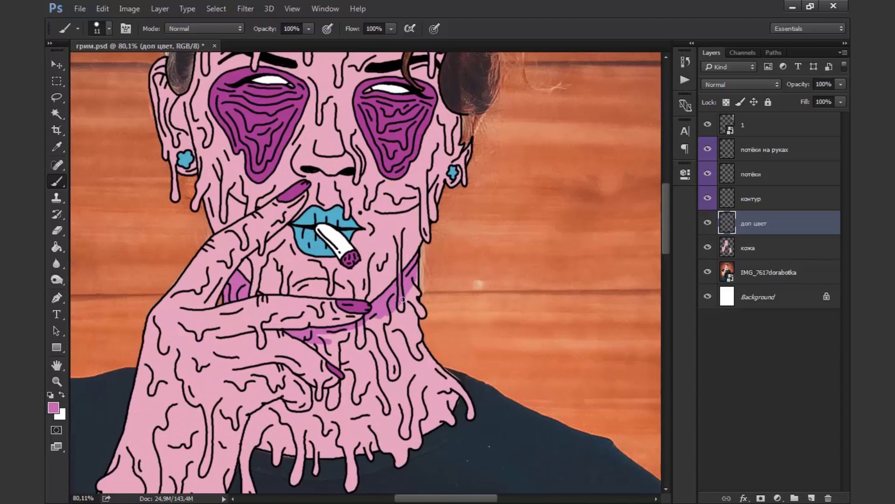
{"action": "scroll", "coordinate": [427, 328], "scroll_direction": "up", "scroll_amount": 1}
{"action": "scroll", "coordinate": [427, 328], "scroll_direction": "down", "scroll_amount": 1}
{"action": "mouse_move", "coordinate": [378, 243]}
{"action": "left_mouse_down"}
{"action": "mouse_move", "coordinate": [329, 285]}
{"action": "mouse_move", "coordinate": [380, 232]}
{"action": "left_mouse_up"}
{"action": "scroll", "coordinate": [303, 332], "scroll_direction": "up", "scroll_amount": 2}
{"action": "mouse_move", "coordinate": [204, 397]}
{"action": "left_mouse_down"}
{"action": "mouse_move", "coordinate": [211, 373]}
{"action": "mouse_move", "coordinate": [252, 327]}
{"action": "mouse_move", "coordinate": [304, 334]}
{"action": "left_mouse_up"}
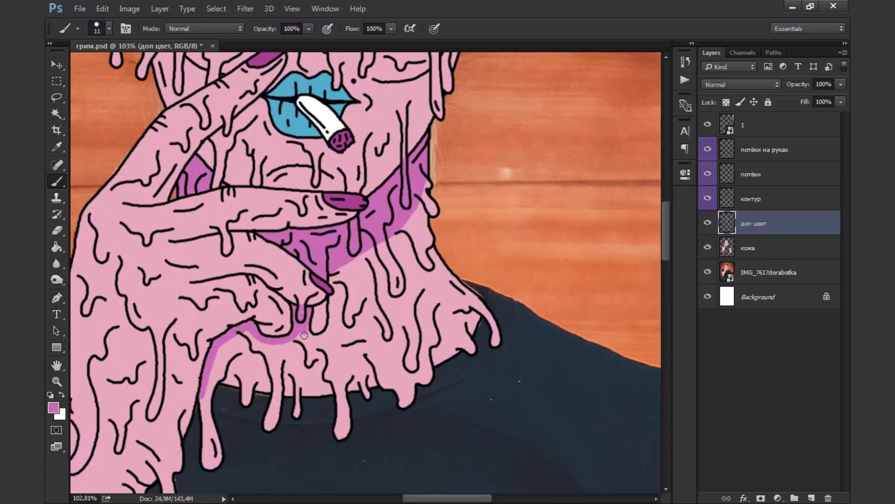
{"action": "key", "text": "bracketleft"}
{"action": "key", "text": "bracketleft"}
{"action": "key", "text": "bracketleft"}
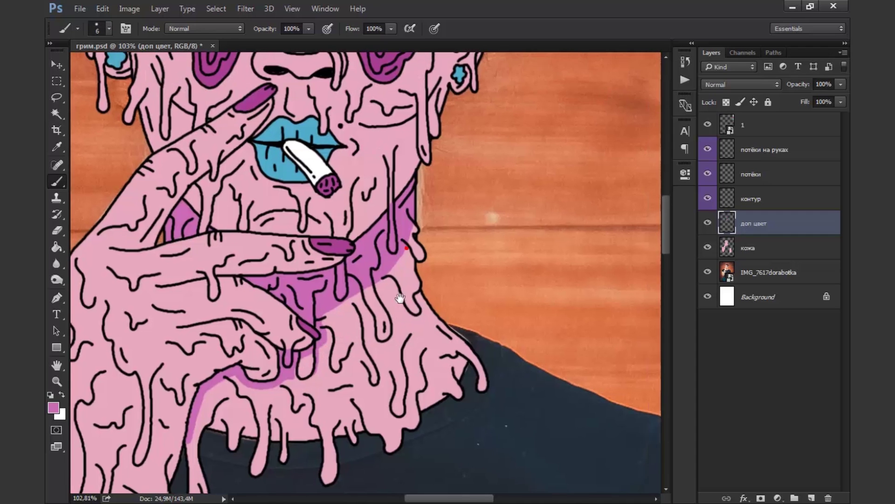
Step: Paint a purple band along the neck's lower edge above the collar
{"action": "left_click_drag", "start_coordinate": [312, 332], "coordinate": [298, 376]}
{"action": "left_click_drag", "start_coordinate": [192, 447], "coordinate": [203, 374]}
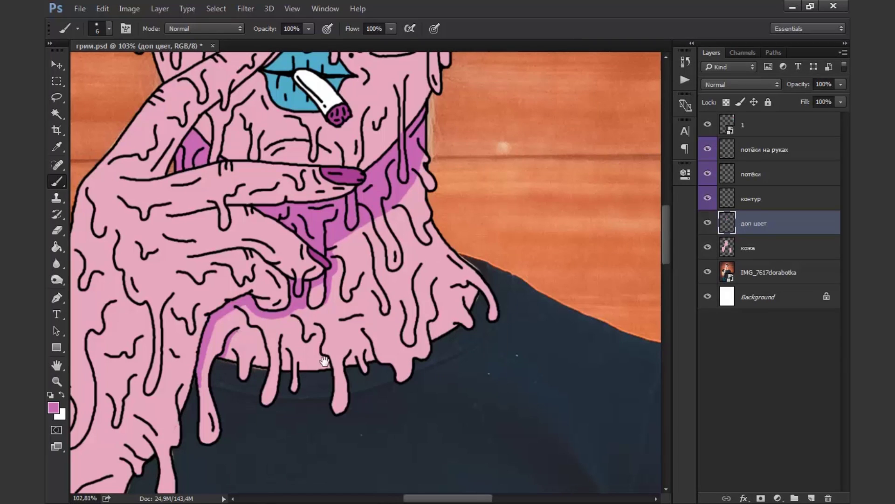
{"action": "left_click_drag", "start_coordinate": [324, 361], "coordinate": [265, 397]}
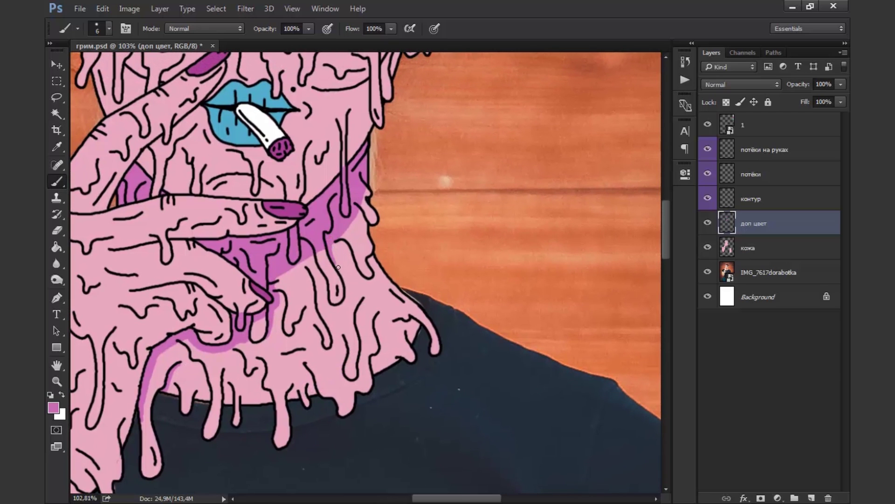
{"action": "left_click_drag", "start_coordinate": [346, 299], "coordinate": [310, 318]}
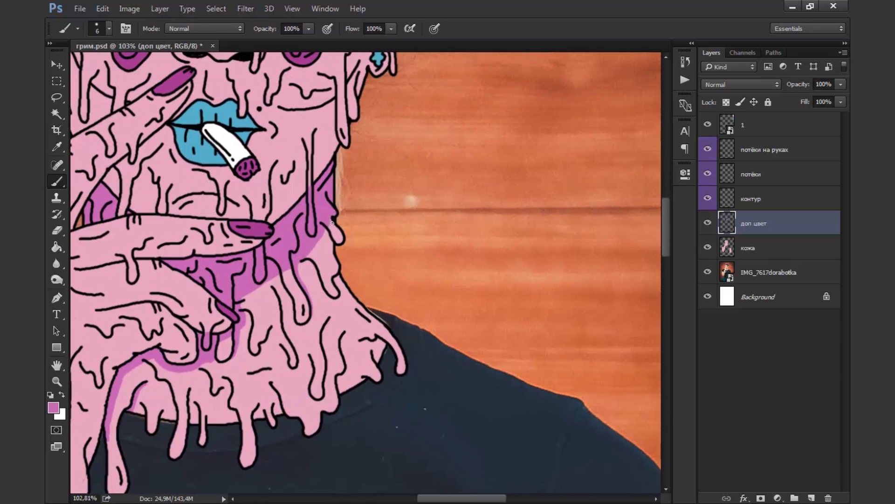
{"action": "left_click_drag", "start_coordinate": [382, 363], "coordinate": [361, 332]}
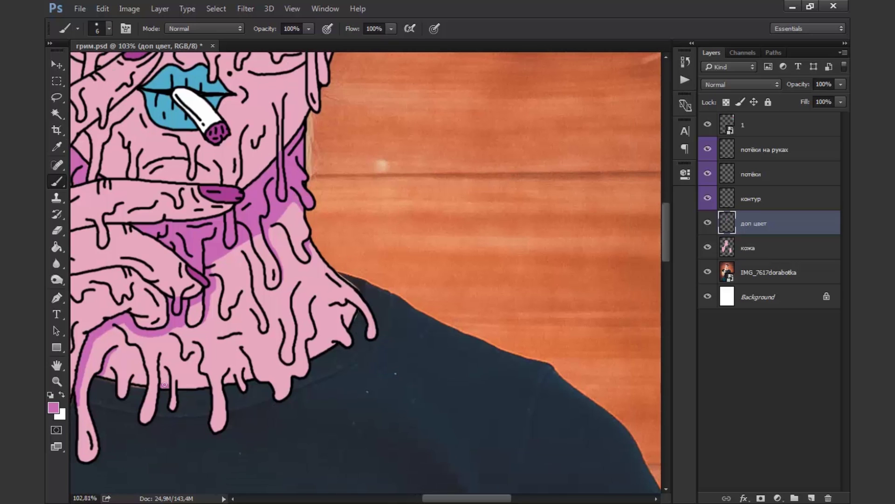
{"action": "mouse_move", "coordinate": [159, 387]}
{"action": "left_mouse_down"}
{"action": "mouse_move", "coordinate": [277, 370]}
{"action": "mouse_move", "coordinate": [347, 325]}
{"action": "mouse_move", "coordinate": [343, 335]}
{"action": "left_mouse_up"}
Step: Erase stray purple paint to trim the neck shading neatly
{"action": "key", "text": "e"}
{"action": "scroll", "coordinate": [347, 337], "scroll_direction": "up", "scroll_amount": 2}
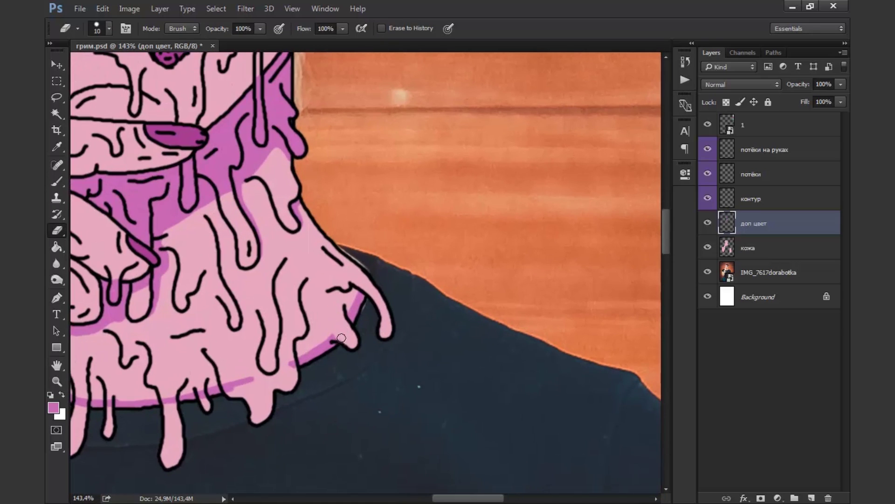
{"action": "left_click_drag", "start_coordinate": [206, 396], "coordinate": [282, 332]}
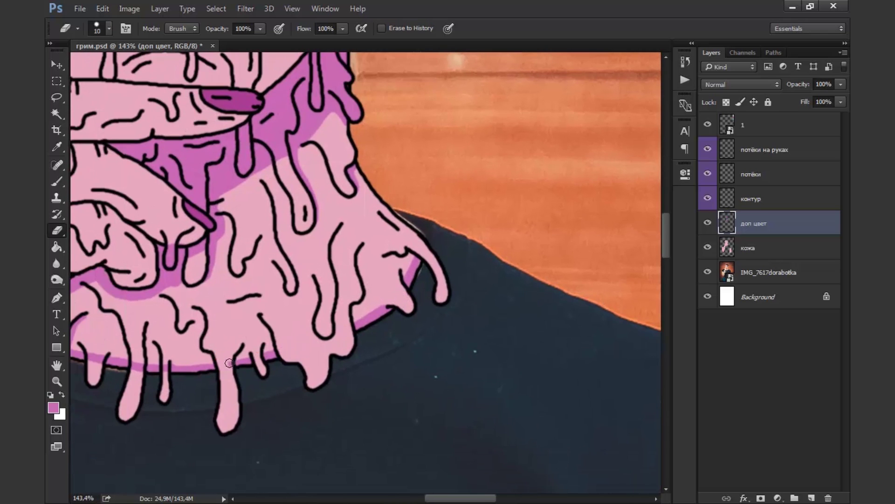
{"action": "scroll", "coordinate": [233, 313], "scroll_direction": "up", "scroll_amount": 3}
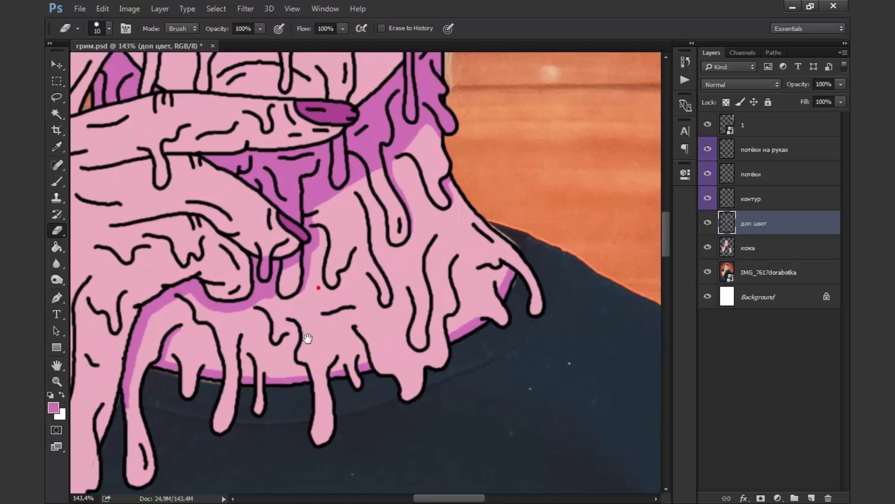
{"action": "scroll", "coordinate": [296, 266], "scroll_direction": "up", "scroll_amount": 6}
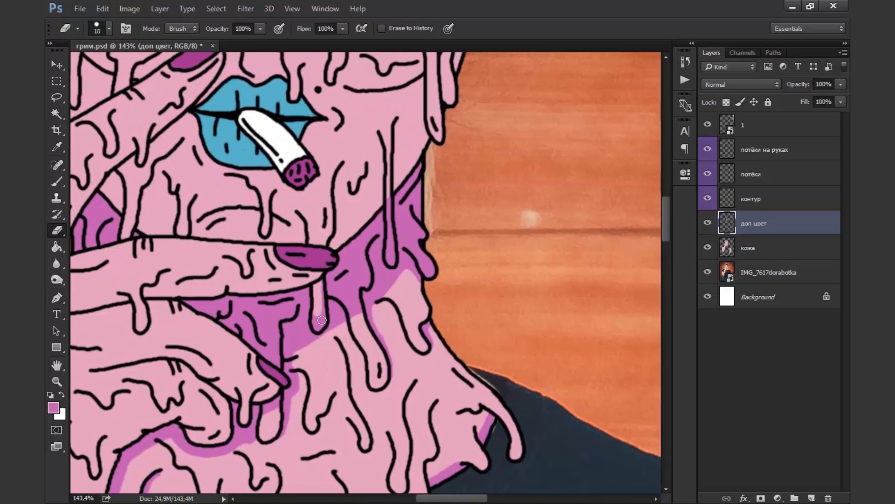
{"action": "scroll", "coordinate": [344, 256], "scroll_direction": "up", "scroll_amount": 3}
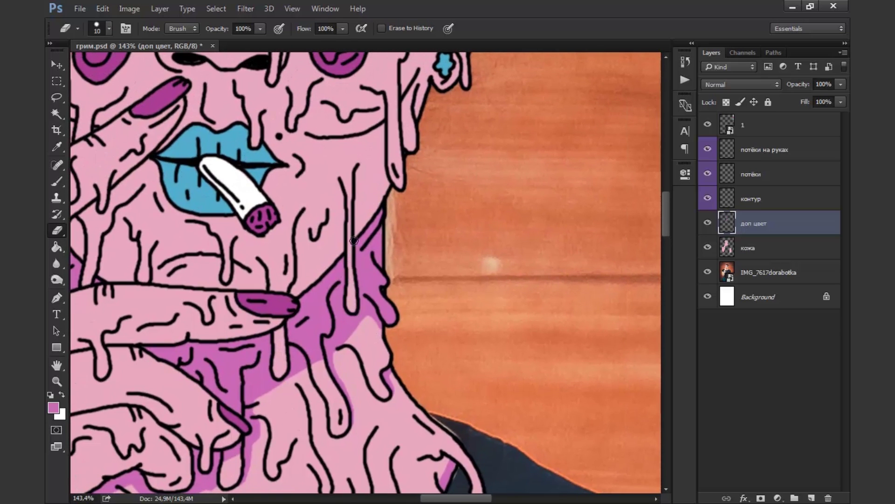
{"action": "scroll", "coordinate": [354, 251], "scroll_direction": "down", "scroll_amount": 5}
{"action": "scroll", "coordinate": [435, 359], "scroll_direction": "up", "scroll_amount": 3}
{"action": "left_click_drag", "start_coordinate": [435, 359], "coordinate": [438, 329]}
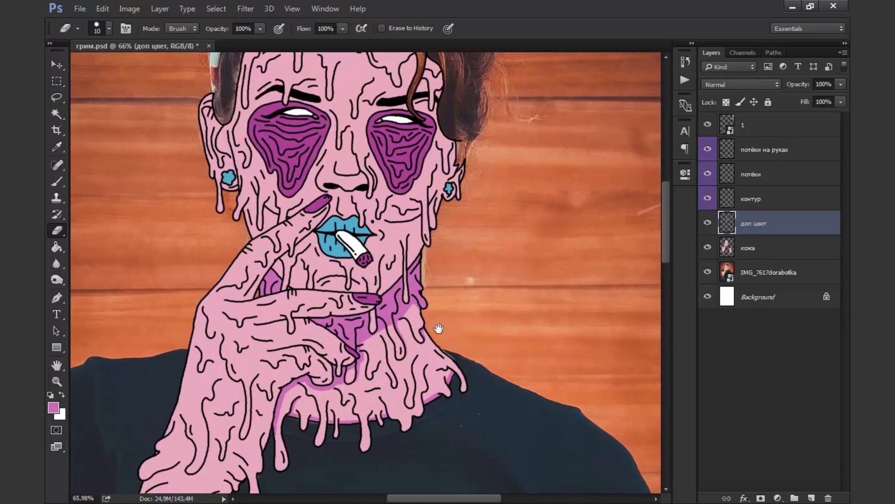
{"action": "scroll", "coordinate": [438, 328], "scroll_direction": "up", "scroll_amount": 3}
{"action": "scroll", "coordinate": [301, 308], "scroll_direction": "up", "scroll_amount": 3}
{"action": "key", "text": "b"}
{"action": "scroll", "coordinate": [185, 373], "scroll_direction": "up", "scroll_amount": 1}
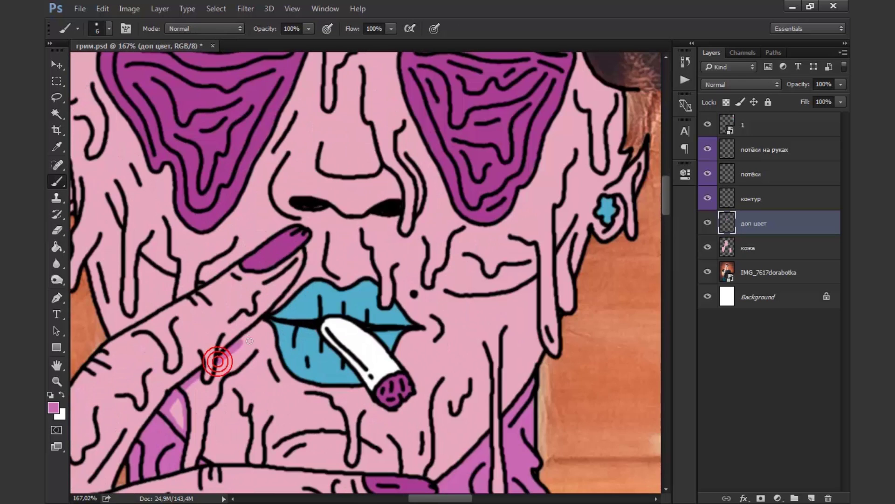
Step: Tint the top of the nose and the chin pink-purple
{"action": "left_click_drag", "start_coordinate": [216, 360], "coordinate": [203, 307]}
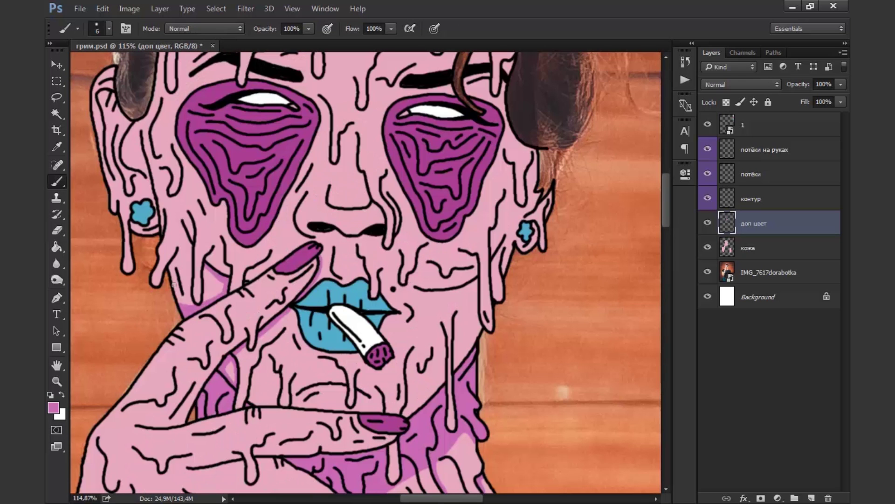
{"action": "scroll", "coordinate": [327, 210], "scroll_direction": "up", "scroll_amount": 1}
{"action": "scroll", "coordinate": [327, 210], "scroll_direction": "up", "scroll_amount": 1}
{"action": "mouse_move", "coordinate": [312, 282]}
{"action": "left_mouse_down"}
{"action": "mouse_move", "coordinate": [414, 280]}
{"action": "mouse_move", "coordinate": [359, 301]}
{"action": "left_mouse_up"}
{"action": "scroll", "coordinate": [406, 325], "scroll_direction": "down", "scroll_amount": 1}
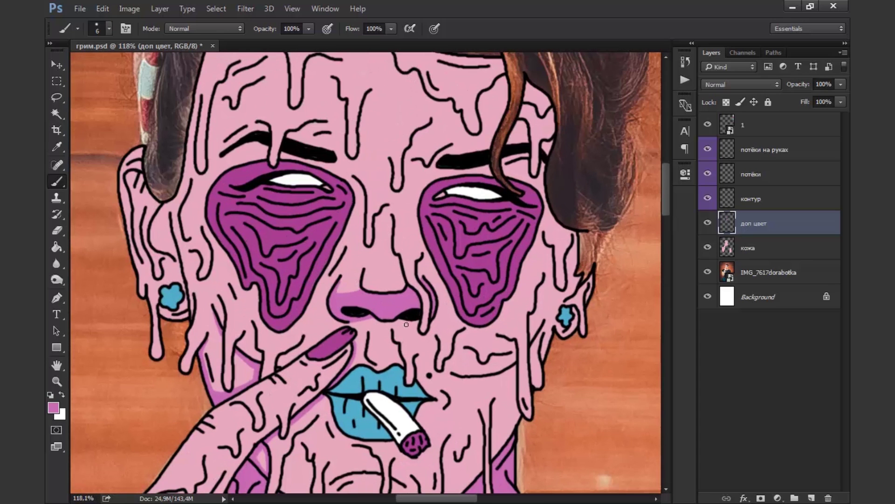
{"action": "scroll", "coordinate": [495, 366], "scroll_direction": "down", "scroll_amount": 2}
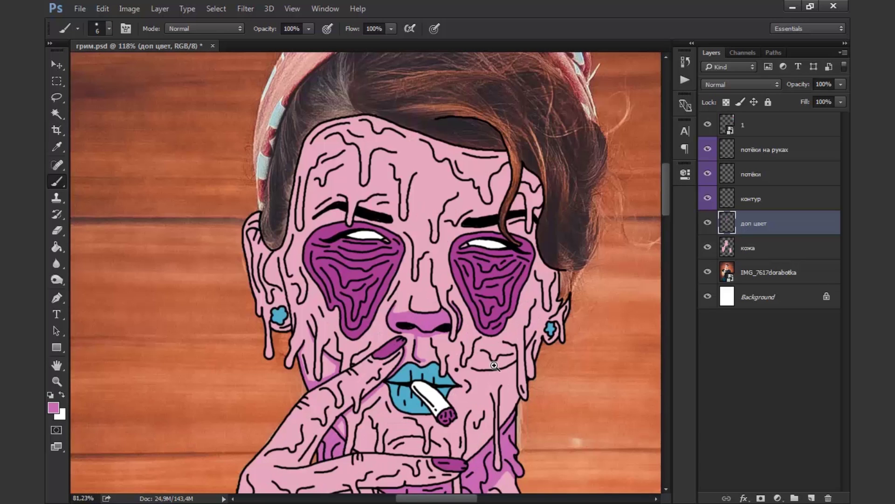
{"action": "scroll", "coordinate": [407, 369], "scroll_direction": "up", "scroll_amount": 2}
{"action": "left_click_drag", "start_coordinate": [371, 368], "coordinate": [407, 362]}
Step: Edge the face sides along the hairline and around the ears with mauve shading
{"action": "scroll", "coordinate": [417, 365], "scroll_direction": "down", "scroll_amount": 2}
{"action": "scroll", "coordinate": [418, 365], "scroll_direction": "up", "scroll_amount": 2}
{"action": "scroll", "coordinate": [466, 327], "scroll_direction": "down", "scroll_amount": 2}
{"action": "scroll", "coordinate": [517, 320], "scroll_direction": "up", "scroll_amount": 2}
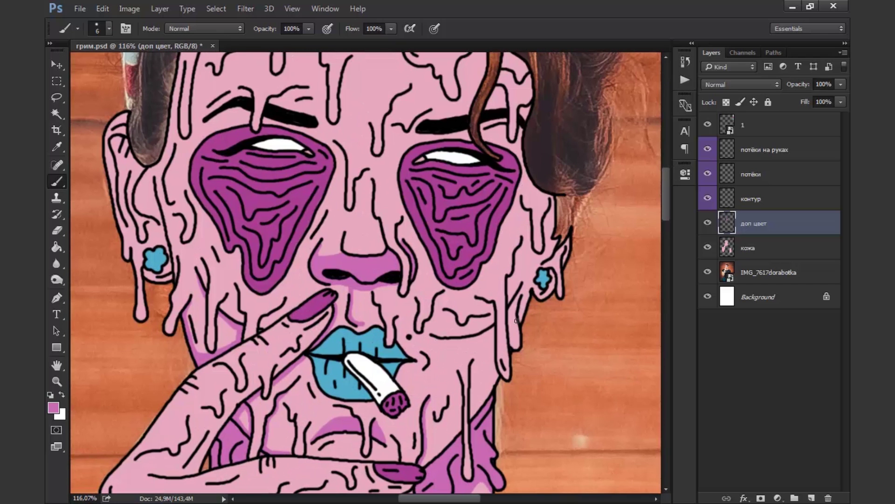
{"action": "scroll", "coordinate": [517, 321], "scroll_direction": "down", "scroll_amount": 2}
{"action": "scroll", "coordinate": [537, 293], "scroll_direction": "up", "scroll_amount": 2}
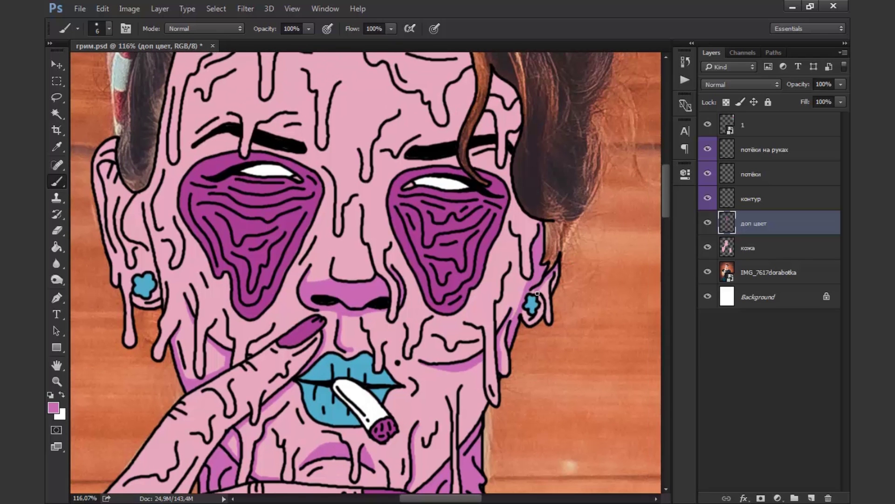
{"action": "scroll", "coordinate": [514, 156], "scroll_direction": "up", "scroll_amount": 2}
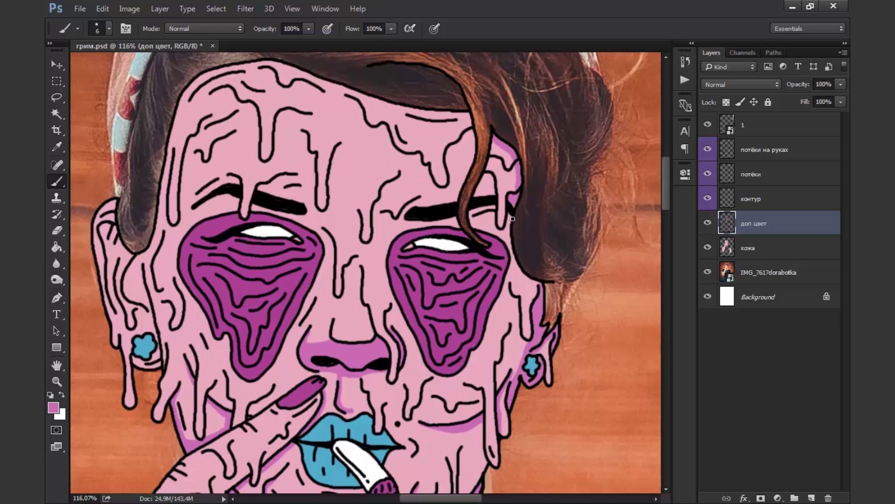
{"action": "scroll", "coordinate": [531, 400], "scroll_direction": "down", "scroll_amount": 2}
{"action": "left_click_drag", "start_coordinate": [563, 328], "coordinate": [514, 314]}
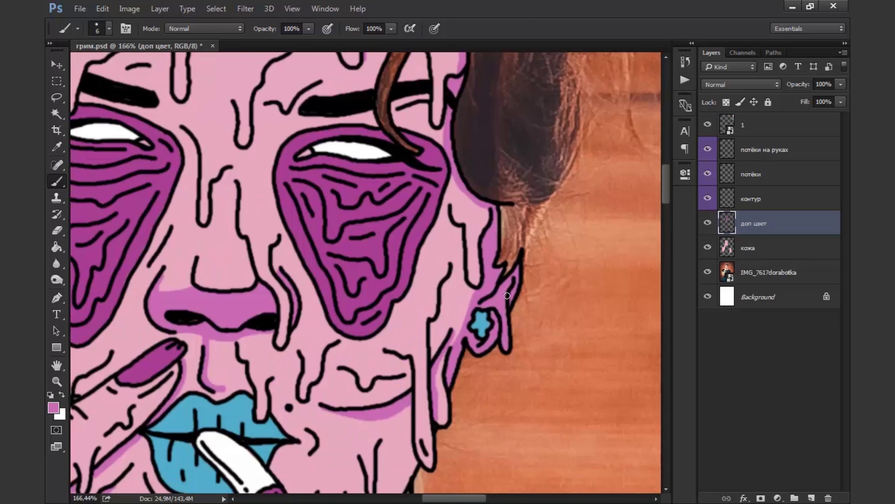
{"action": "scroll", "coordinate": [373, 306], "scroll_direction": "down", "scroll_amount": 3}
{"action": "scroll", "coordinate": [372, 305], "scroll_direction": "up", "scroll_amount": 2}
{"action": "scroll", "coordinate": [373, 305], "scroll_direction": "up", "scroll_amount": 2}
{"action": "scroll", "coordinate": [394, 327], "scroll_direction": "down", "scroll_amount": 1}
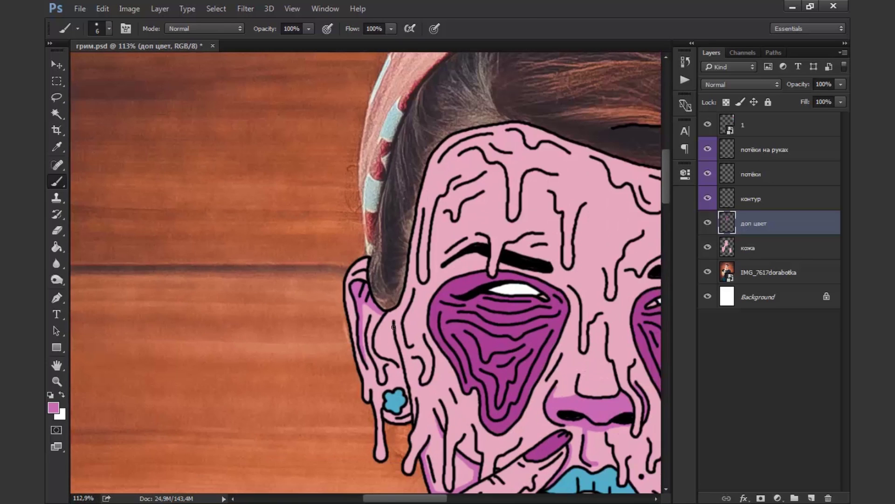
{"action": "scroll", "coordinate": [391, 347], "scroll_direction": "up", "scroll_amount": 1}
{"action": "scroll", "coordinate": [391, 357], "scroll_direction": "up", "scroll_amount": 1}
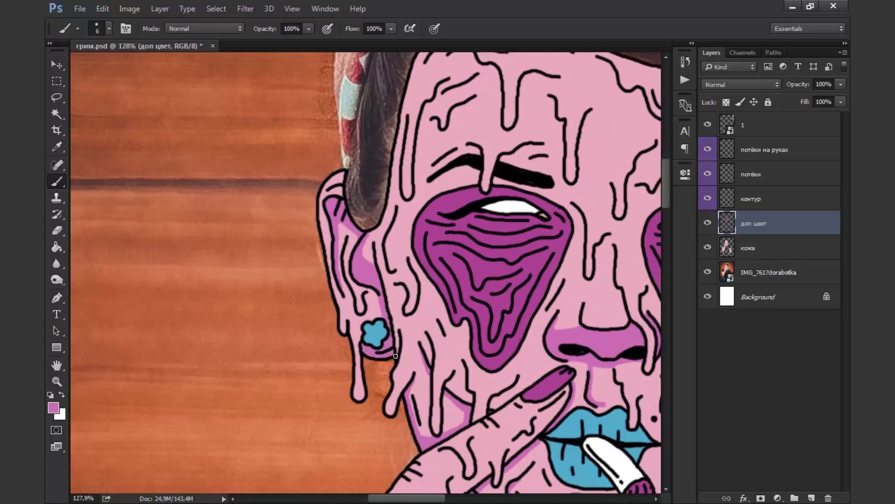
{"action": "scroll", "coordinate": [540, 261], "scroll_direction": "up", "scroll_amount": 1}
{"action": "scroll", "coordinate": [540, 261], "scroll_direction": "down", "scroll_amount": 5}
{"action": "scroll", "coordinate": [549, 370], "scroll_direction": "up", "scroll_amount": 2}
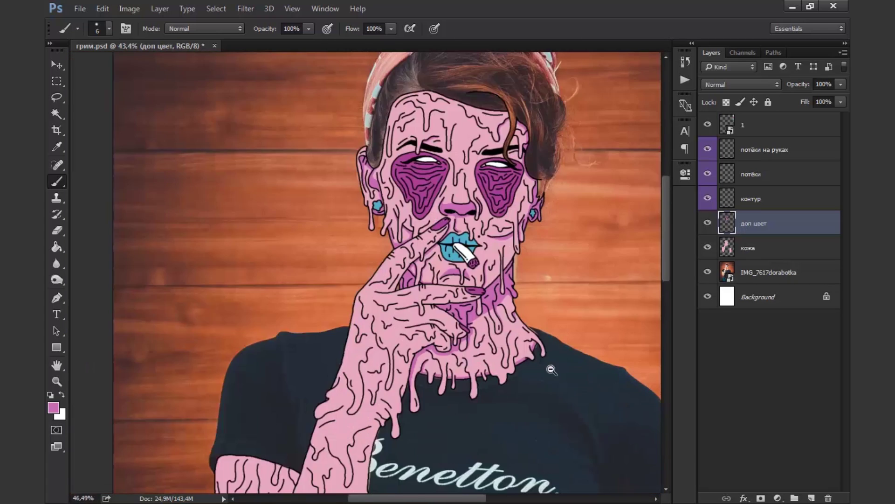
Step: Edge the forearms' sides with darker pink shading
{"action": "scroll", "coordinate": [362, 303], "scroll_direction": "up", "scroll_amount": 3}
{"action": "scroll", "coordinate": [516, 347], "scroll_direction": "up", "scroll_amount": 1}
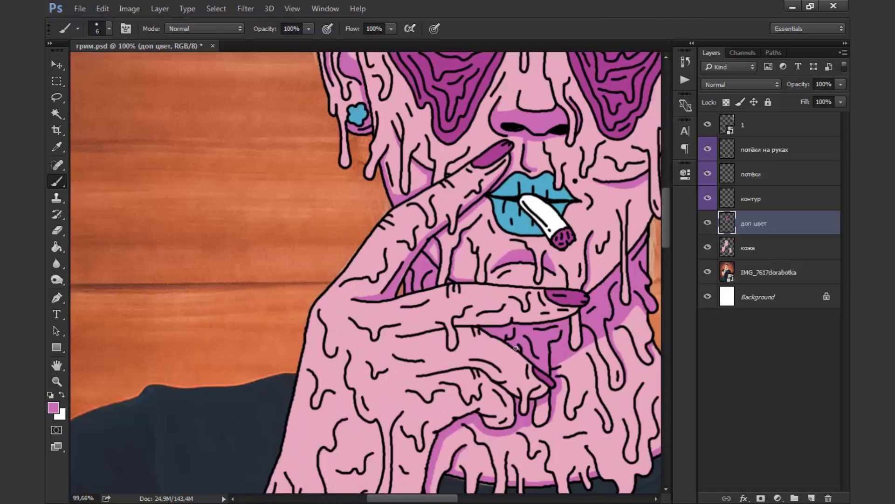
{"action": "scroll", "coordinate": [518, 323], "scroll_direction": "down", "scroll_amount": 3}
{"action": "scroll", "coordinate": [419, 242], "scroll_direction": "right", "scroll_amount": 2}
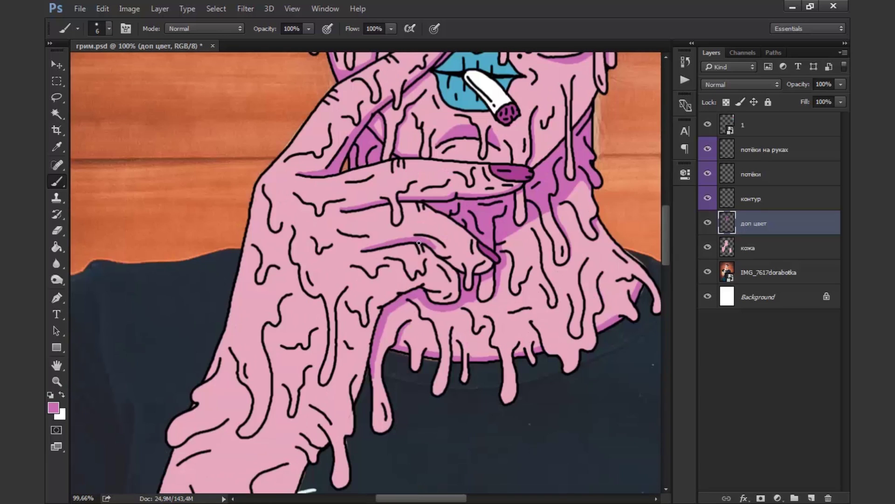
{"action": "scroll", "coordinate": [419, 243], "scroll_direction": "down", "scroll_amount": 3}
{"action": "scroll", "coordinate": [373, 153], "scroll_direction": "up", "scroll_amount": 4}
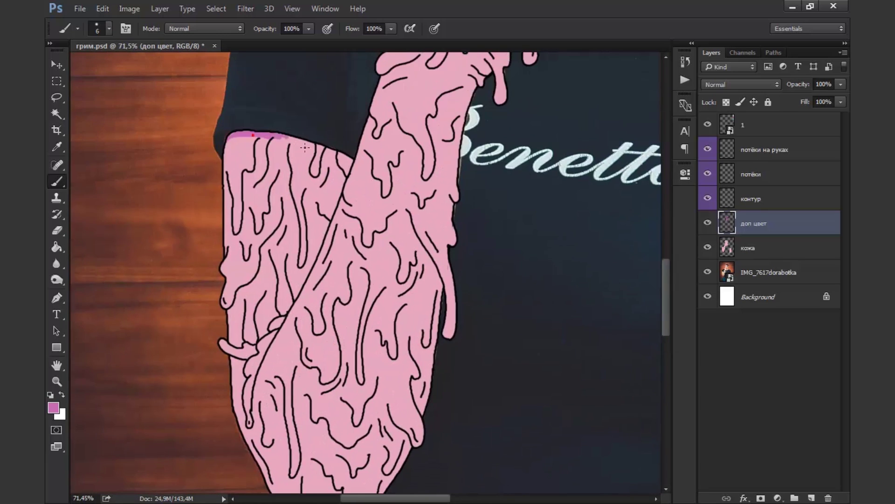
{"action": "scroll", "coordinate": [374, 152], "scroll_direction": "up", "scroll_amount": 3}
{"action": "scroll", "coordinate": [374, 152], "scroll_direction": "down", "scroll_amount": 3}
{"action": "left_click_drag", "start_coordinate": [307, 179], "coordinate": [299, 210]}
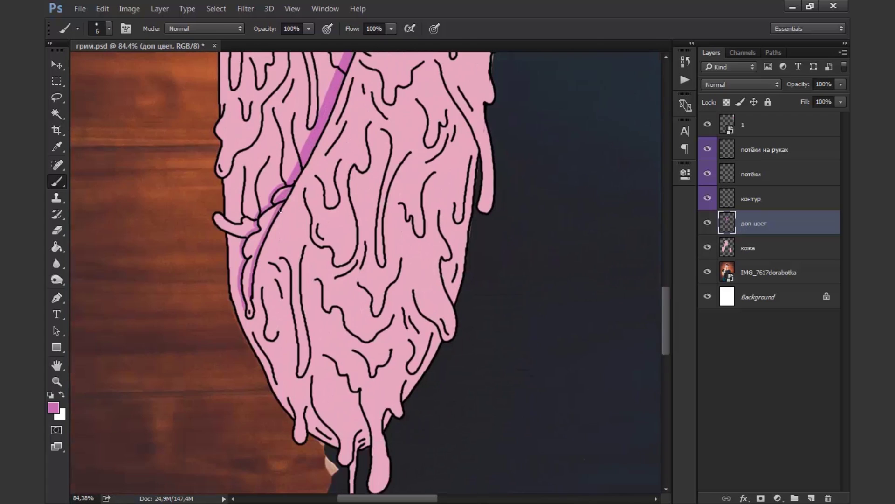
{"action": "scroll", "coordinate": [283, 199], "scroll_direction": "down", "scroll_amount": 2}
{"action": "scroll", "coordinate": [271, 191], "scroll_direction": "down", "scroll_amount": 3}
{"action": "scroll", "coordinate": [259, 184], "scroll_direction": "up", "scroll_amount": 3}
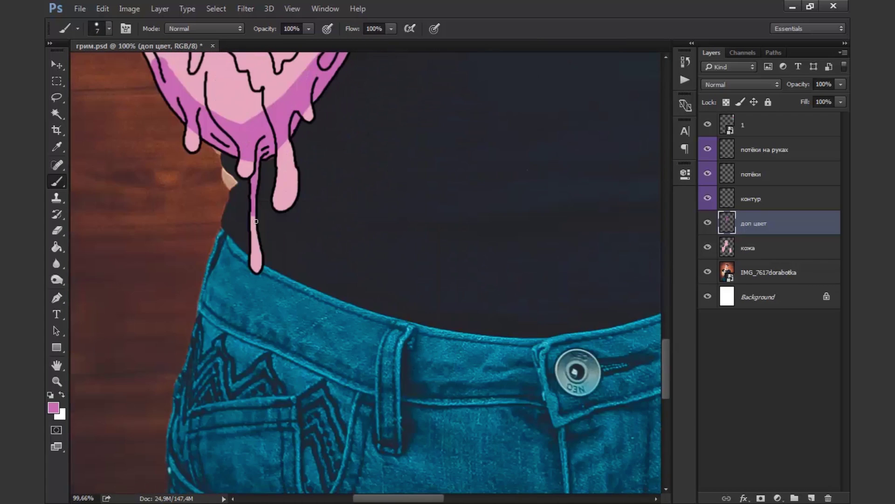
{"action": "scroll", "coordinate": [256, 177], "scroll_direction": "up", "scroll_amount": 3}
{"action": "scroll", "coordinate": [254, 168], "scroll_direction": "up", "scroll_amount": 3}
{"action": "scroll", "coordinate": [249, 149], "scroll_direction": "up", "scroll_amount": 3}
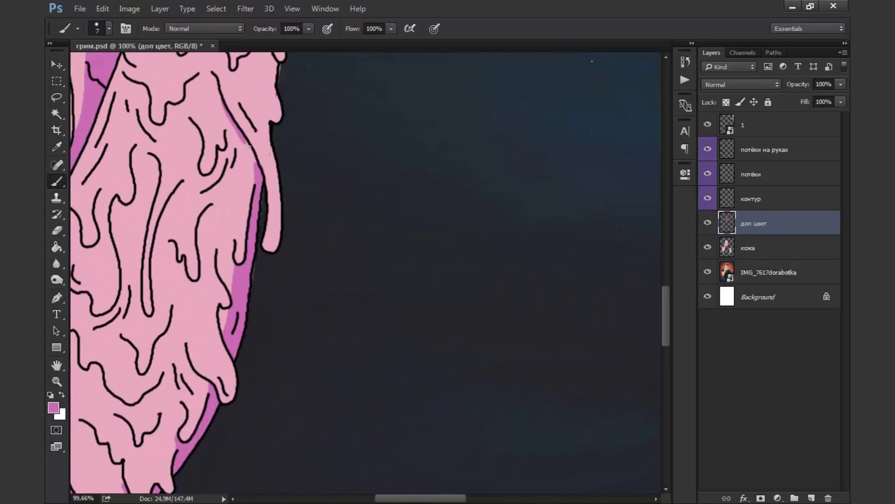
{"action": "scroll", "coordinate": [249, 147], "scroll_direction": "down", "scroll_amount": 2}
{"action": "scroll", "coordinate": [280, 186], "scroll_direction": "down", "scroll_amount": 3}
{"action": "scroll", "coordinate": [401, 233], "scroll_direction": "up", "scroll_amount": 4}
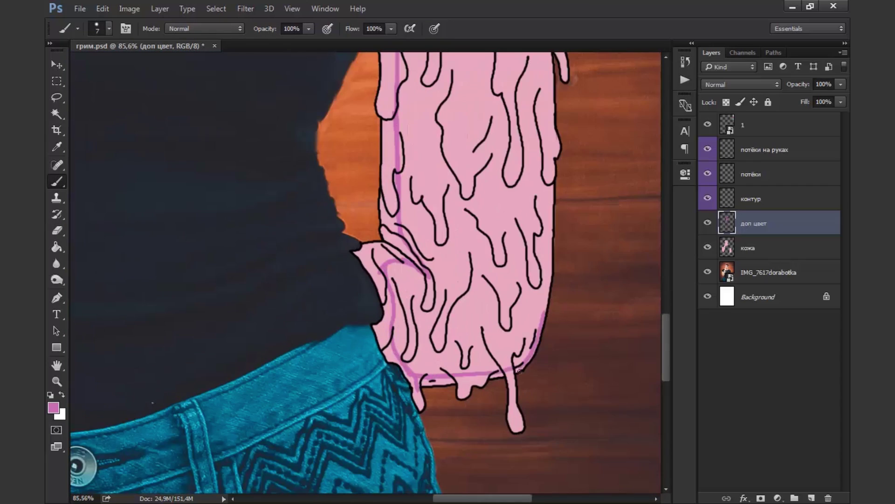
{"action": "scroll", "coordinate": [518, 350], "scroll_direction": "down", "scroll_amount": 2}
{"action": "scroll", "coordinate": [522, 303], "scroll_direction": "up", "scroll_amount": 3}
{"action": "scroll", "coordinate": [524, 233], "scroll_direction": "up", "scroll_amount": 3}
{"action": "scroll", "coordinate": [529, 187], "scroll_direction": "up", "scroll_amount": 2}
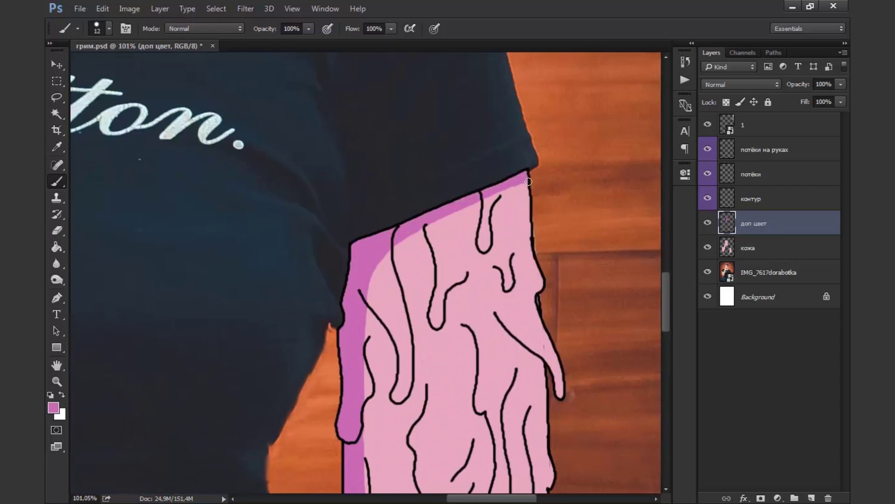
{"action": "scroll", "coordinate": [528, 181], "scroll_direction": "down", "scroll_amount": 2}
{"action": "scroll", "coordinate": [380, 280], "scroll_direction": "down", "scroll_amount": 3}
Step: Erase overspill from the arm shading and resume painting darker pink
{"action": "key", "text": "e"}
{"action": "key", "text": "b"}
{"action": "scroll", "coordinate": [417, 183], "scroll_direction": "down", "scroll_amount": 1}
{"action": "scroll", "coordinate": [401, 280], "scroll_direction": "down", "scroll_amount": 3}
{"action": "scroll", "coordinate": [400, 314], "scroll_direction": "down", "scroll_amount": 3}
{"action": "scroll", "coordinate": [319, 255], "scroll_direction": "up", "scroll_amount": 4}
{"action": "scroll", "coordinate": [318, 256], "scroll_direction": "down", "scroll_amount": 2}
{"action": "mouse_move", "coordinate": [419, 209]}
{"action": "left_mouse_down"}
{"action": "mouse_move", "coordinate": [443, 303]}
{"action": "mouse_move", "coordinate": [467, 315]}
{"action": "left_mouse_up"}
{"action": "scroll", "coordinate": [507, 312], "scroll_direction": "down", "scroll_amount": 3}
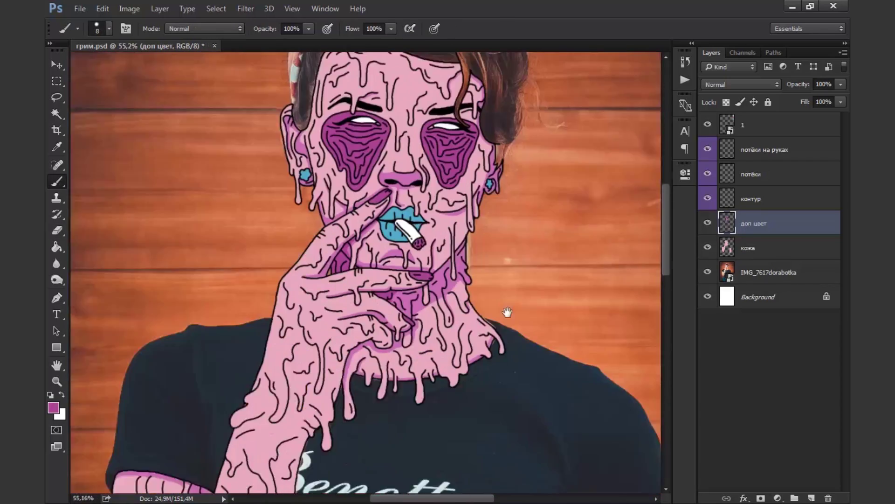
{"action": "scroll", "coordinate": [507, 312], "scroll_direction": "up", "scroll_amount": 2}
Step: Clean up the neck and hand shading, then add a new layer named 'тень шея рука'
{"action": "left_click_drag", "start_coordinate": [269, 292], "coordinate": [342, 364]}
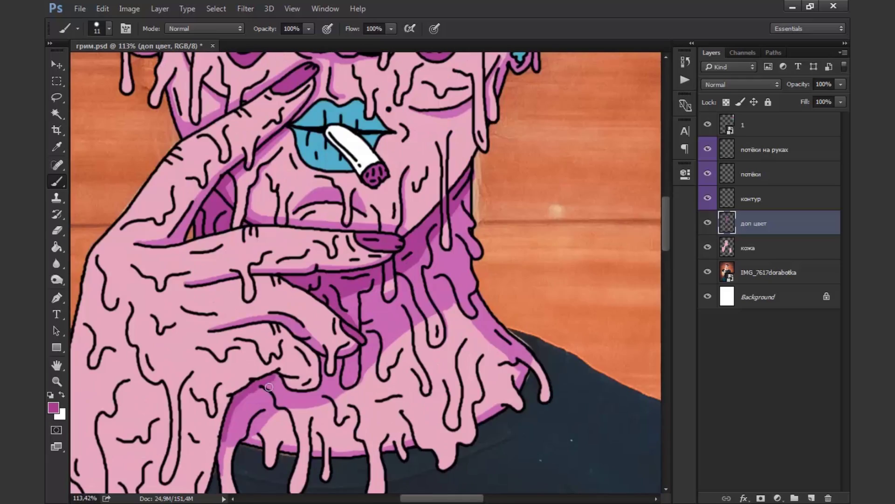
{"action": "scroll", "coordinate": [415, 240], "scroll_direction": "down", "scroll_amount": 3}
{"action": "scroll", "coordinate": [327, 280], "scroll_direction": "up", "scroll_amount": 3}
{"action": "scroll", "coordinate": [308, 312], "scroll_direction": "up", "scroll_amount": 2}
{"action": "scroll", "coordinate": [307, 313], "scroll_direction": "down", "scroll_amount": 5}
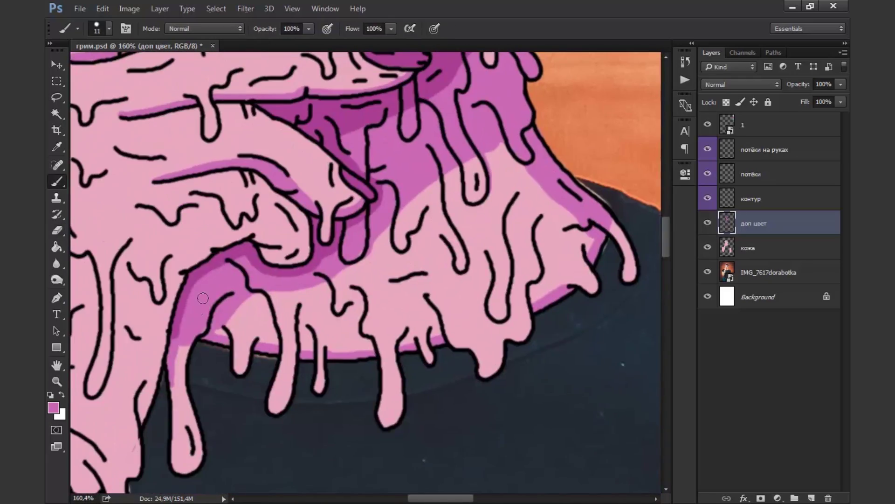
{"action": "scroll", "coordinate": [317, 307], "scroll_direction": "up", "scroll_amount": 5}
{"action": "key", "text": "e"}
{"action": "scroll", "coordinate": [332, 300], "scroll_direction": "down", "scroll_amount": 3}
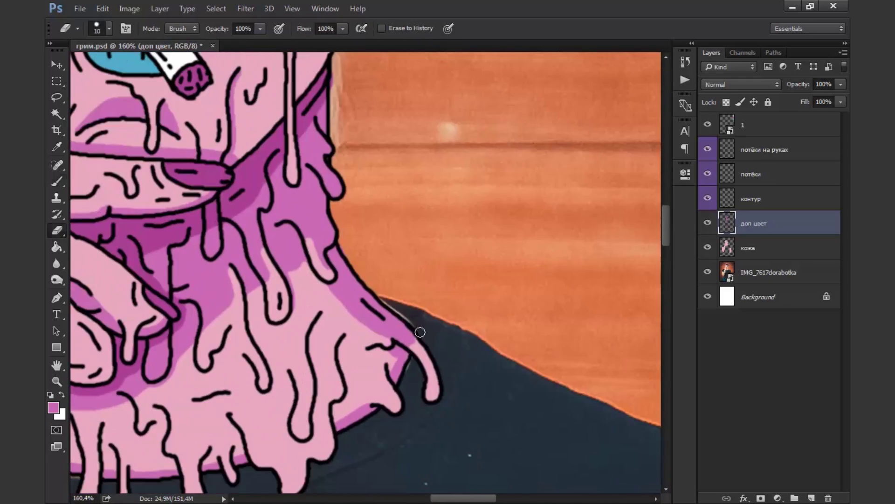
{"action": "key", "text": "b"}
{"action": "scroll", "coordinate": [332, 300], "scroll_direction": "down", "scroll_amount": 3}
{"action": "scroll", "coordinate": [332, 300], "scroll_direction": "up", "scroll_amount": 2}
{"action": "left_click", "coordinate": [811, 497]}
{"action": "double_click", "coordinate": [754, 223]}
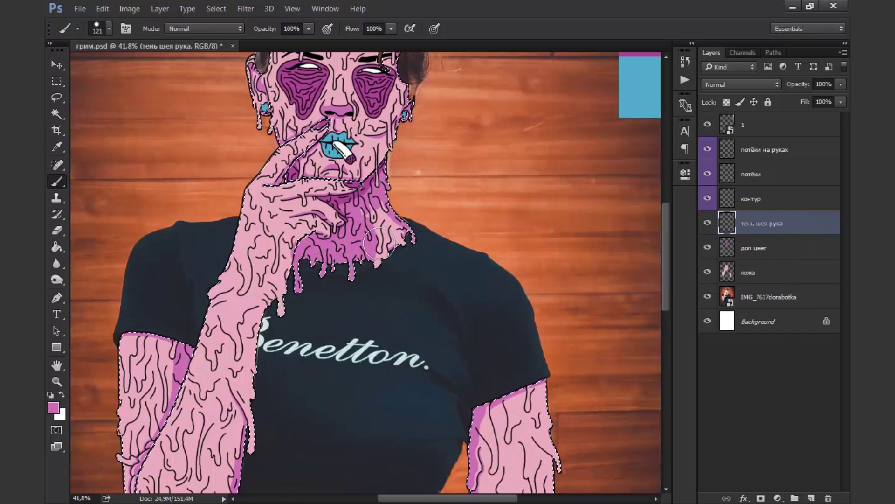
Step: Paint the right arm deep magenta and erase the shadow along the finger edge
{"action": "scroll", "coordinate": [457, 299], "scroll_direction": "down", "scroll_amount": 5}
{"action": "scroll", "coordinate": [457, 299], "scroll_direction": "right", "scroll_amount": 2}
{"action": "left_click_drag", "start_coordinate": [499, 338], "coordinate": [420, 469]}
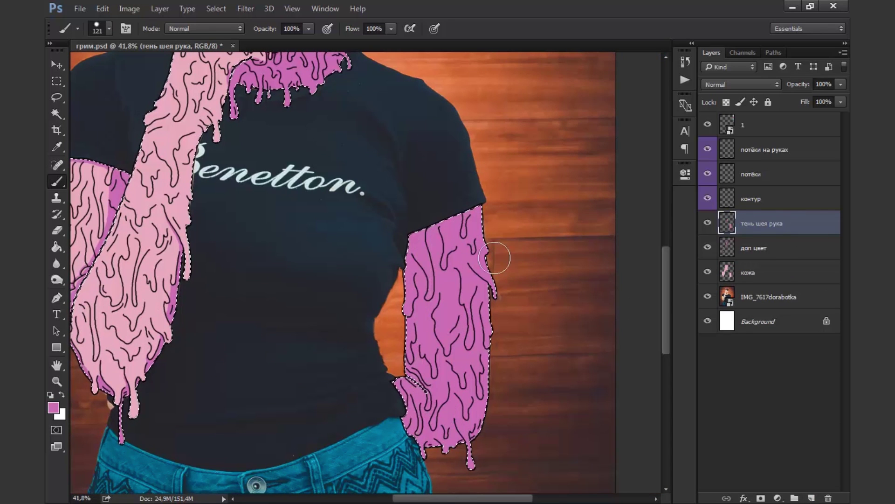
{"action": "scroll", "coordinate": [282, 242], "scroll_direction": "up", "scroll_amount": 3}
{"action": "key", "text": "e"}
{"action": "left_click_drag", "start_coordinate": [282, 242], "coordinate": [273, 287]}
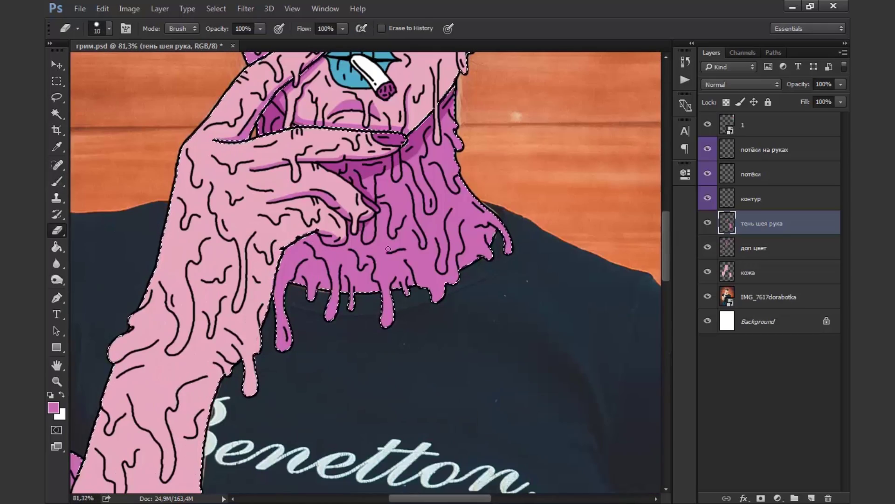
Step: Stroke darker magenta down the arm's left edge
{"action": "scroll", "coordinate": [359, 229], "scroll_direction": "down", "scroll_amount": 3}
{"action": "scroll", "coordinate": [444, 313], "scroll_direction": "down", "scroll_amount": 5}
{"action": "key", "text": "b"}
{"action": "scroll", "coordinate": [429, 195], "scroll_direction": "up", "scroll_amount": 3}
{"action": "scroll", "coordinate": [424, 199], "scroll_direction": "down", "scroll_amount": 3}
{"action": "left_click_drag", "start_coordinate": [424, 199], "coordinate": [384, 403]}
{"action": "scroll", "coordinate": [447, 247], "scroll_direction": "down", "scroll_amount": 3}
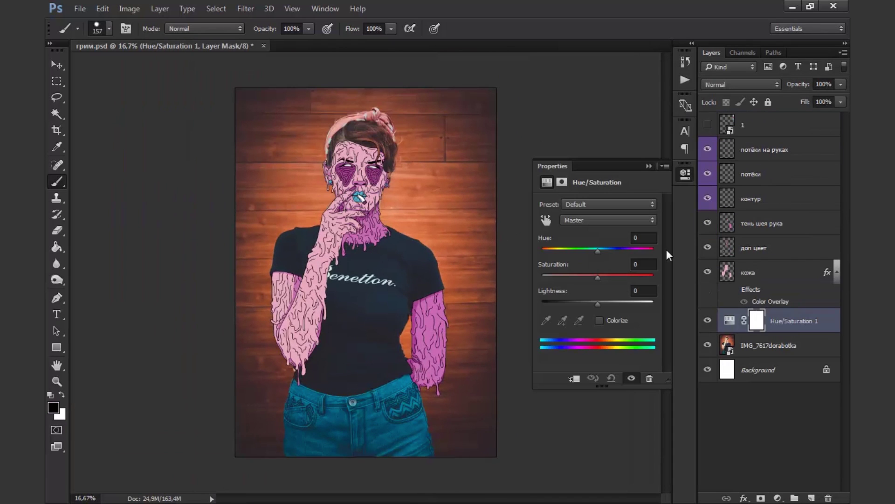
Step: Set Hue/Saturation to Saturation -74, Lightness -9, and fill the lassoed figure's mask black
{"action": "left_click_drag", "start_coordinate": [555, 277], "coordinate": [556, 278]}
{"action": "left_click_drag", "start_coordinate": [598, 303], "coordinate": [594, 304]}
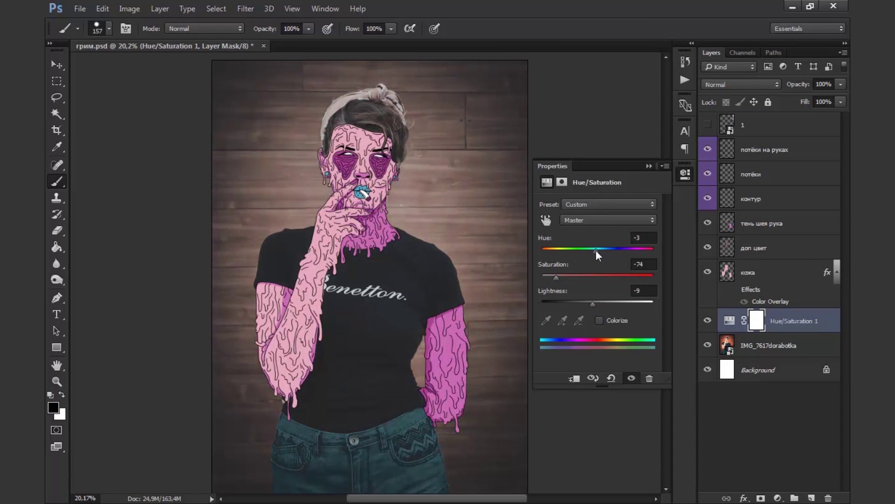
{"action": "left_click", "coordinate": [562, 182]}
{"action": "key", "text": "l"}
{"action": "scroll", "coordinate": [429, 140], "scroll_direction": "up", "scroll_amount": 3}
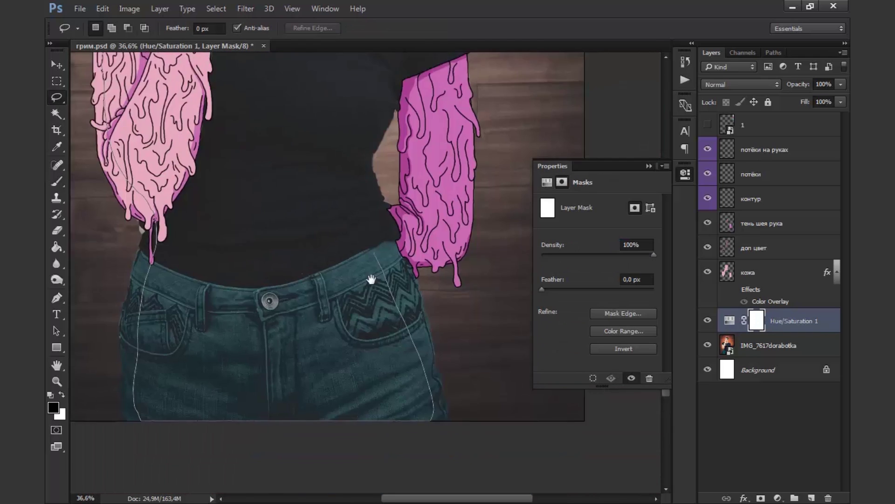
{"action": "left_click_drag", "start_coordinate": [189, 360], "coordinate": [444, 255]}
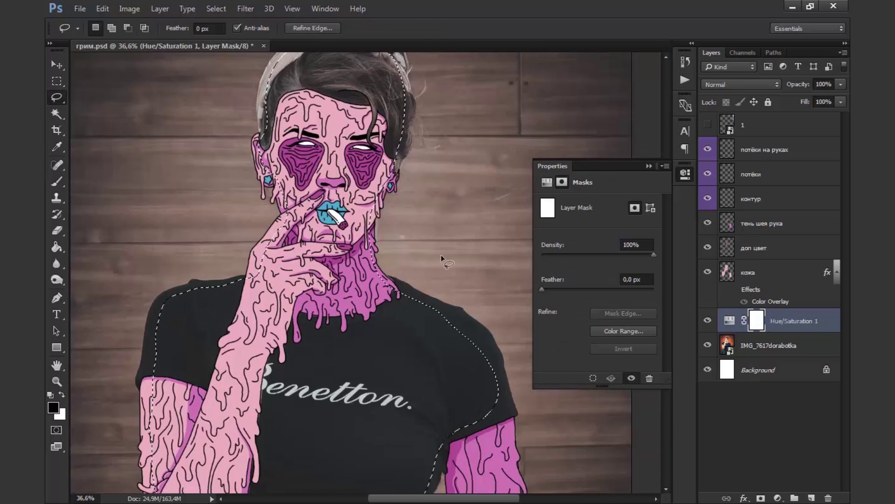
{"action": "key", "text": "g"}
{"action": "scroll", "coordinate": [288, 298], "scroll_direction": "down", "scroll_amount": 3}
{"action": "left_click", "coordinate": [289, 298]}
Step: Paint the adjustment mask to restore colour to the hair and clothes
{"action": "key", "text": "b"}
{"action": "scroll", "coordinate": [289, 298], "scroll_direction": "up", "scroll_amount": 3}
{"action": "scroll", "coordinate": [344, 344], "scroll_direction": "down", "scroll_amount": 5}
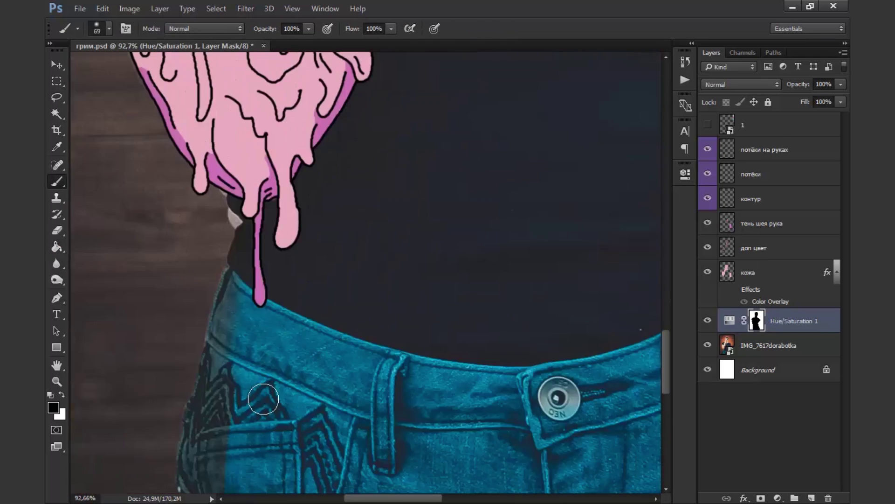
{"action": "scroll", "coordinate": [280, 355], "scroll_direction": "down", "scroll_amount": 5}
{"action": "scroll", "coordinate": [443, 359], "scroll_direction": "right", "scroll_amount": 5}
{"action": "scroll", "coordinate": [444, 359], "scroll_direction": "up", "scroll_amount": 3}
{"action": "scroll", "coordinate": [459, 426], "scroll_direction": "up", "scroll_amount": 2}
{"action": "scroll", "coordinate": [400, 209], "scroll_direction": "up", "scroll_amount": 5}
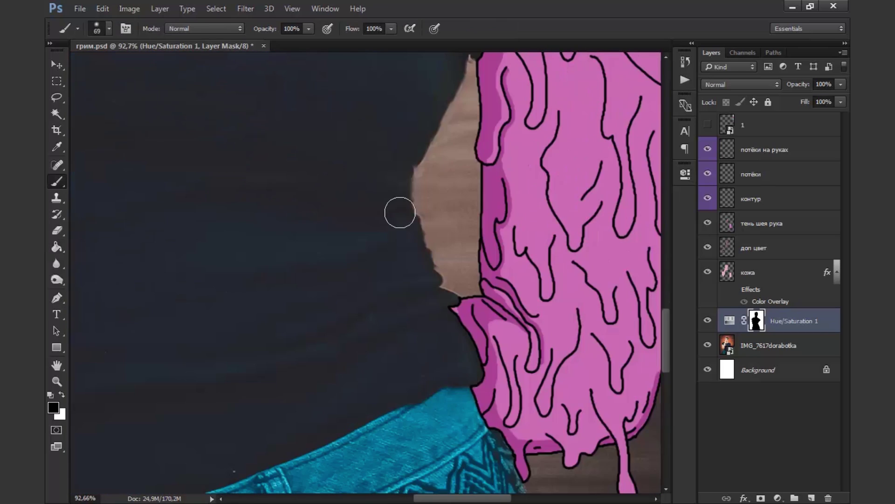
{"action": "scroll", "coordinate": [490, 358], "scroll_direction": "down", "scroll_amount": 3}
{"action": "scroll", "coordinate": [444, 220], "scroll_direction": "up", "scroll_amount": 5}
{"action": "scroll", "coordinate": [441, 140], "scroll_direction": "up", "scroll_amount": 2}
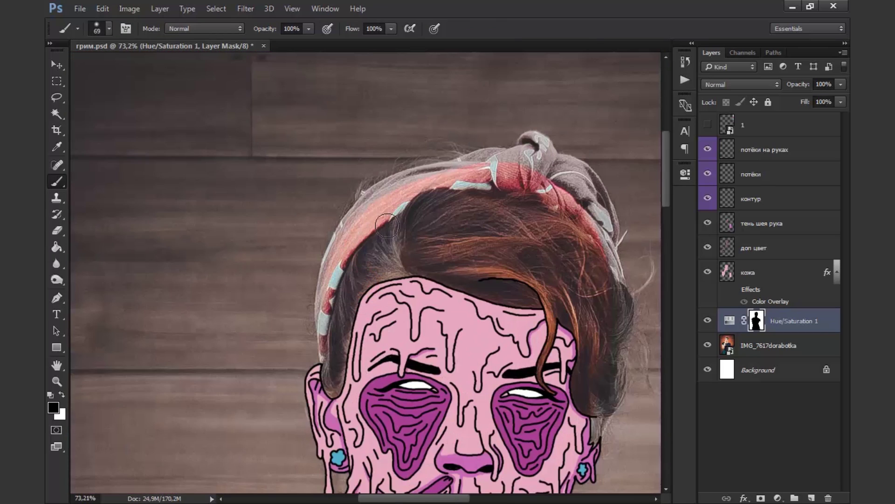
{"action": "scroll", "coordinate": [441, 126], "scroll_direction": "right", "scroll_amount": 3}
{"action": "scroll", "coordinate": [202, 257], "scroll_direction": "down", "scroll_amount": 10}
{"action": "scroll", "coordinate": [327, 280], "scroll_direction": "up", "scroll_amount": 2}
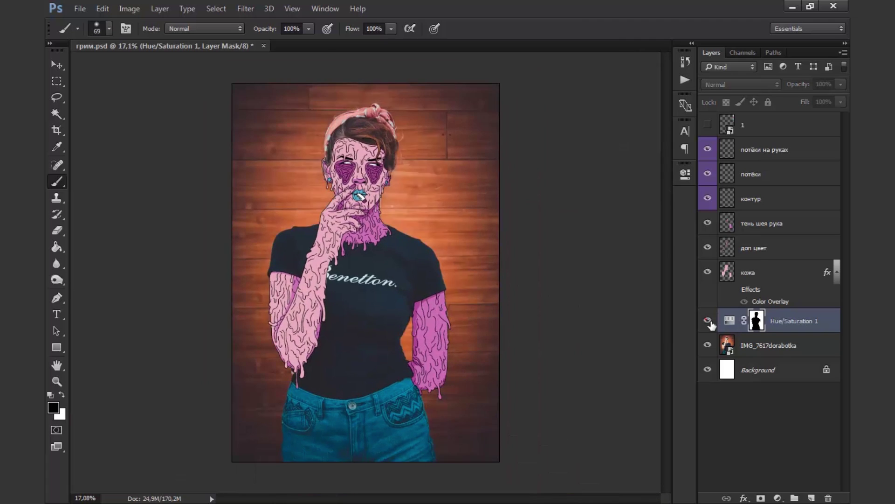
Step: Swap the foreground colour to white and select the 'тень шея рука' neck and arm shadow layer
{"action": "scroll", "coordinate": [472, 344], "scroll_direction": "up", "scroll_amount": 8}
{"action": "scroll", "coordinate": [472, 344], "scroll_direction": "down", "scroll_amount": 2}
{"action": "scroll", "coordinate": [472, 344], "scroll_direction": "up", "scroll_amount": 3}
{"action": "key", "text": "x"}
{"action": "scroll", "coordinate": [406, 285], "scroll_direction": "up", "scroll_amount": 2}
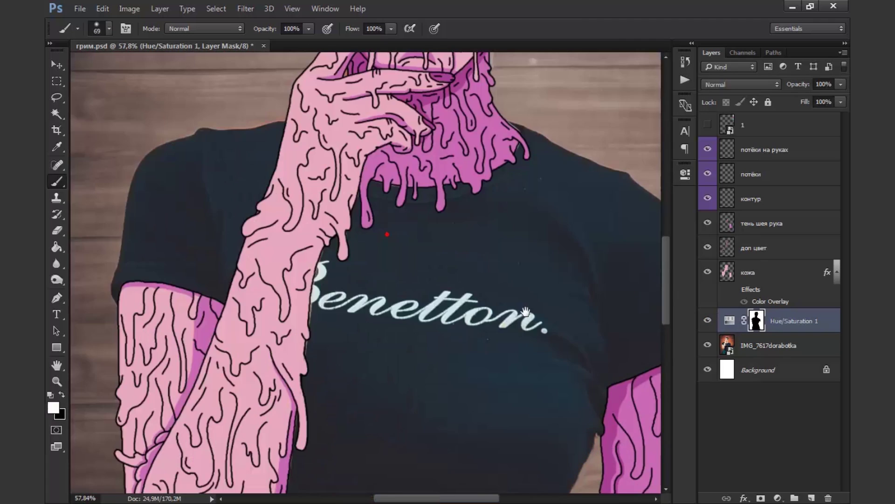
{"action": "scroll", "coordinate": [527, 392], "scroll_direction": "down", "scroll_amount": 5}
{"action": "scroll", "coordinate": [446, 344], "scroll_direction": "up", "scroll_amount": 2}
{"action": "scroll", "coordinate": [446, 345], "scroll_direction": "down", "scroll_amount": 1}
{"action": "left_click", "coordinate": [792, 226]}
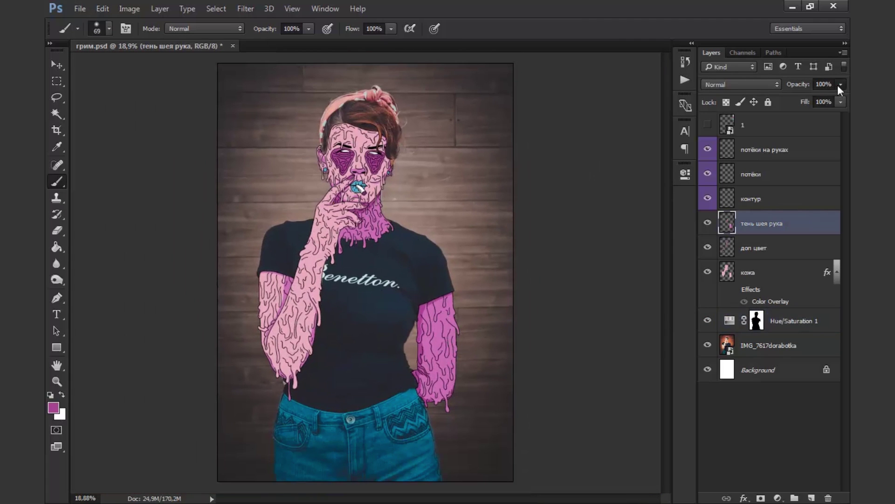